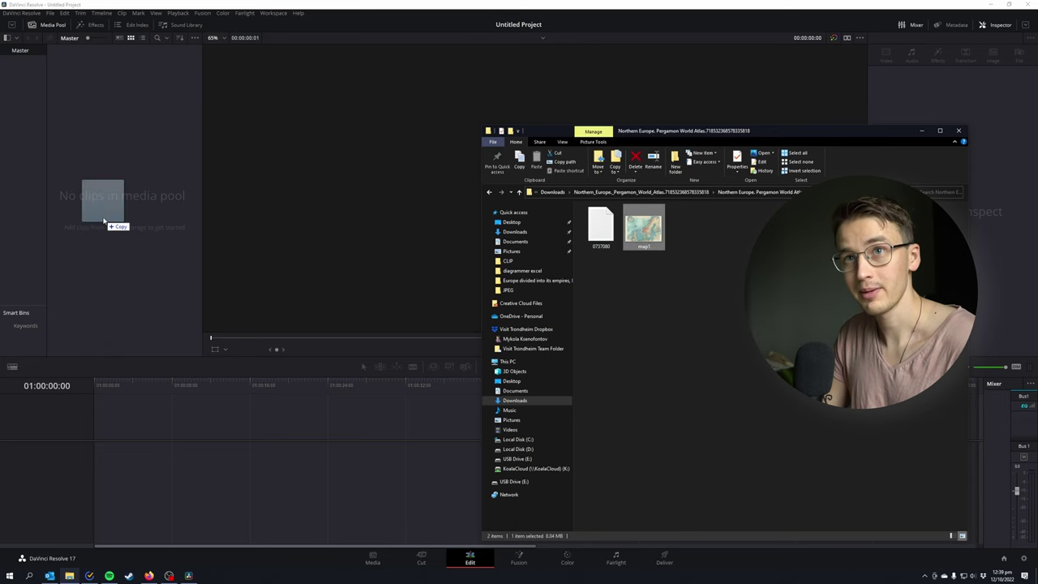
Import the image map1.jpg from the Northern Europe map folder into the media pool.
{"action": "left_click_drag", "start_coordinate": [104, 221], "coordinate": [97, 203]}
{"action": "left_click", "coordinate": [77, 60]}
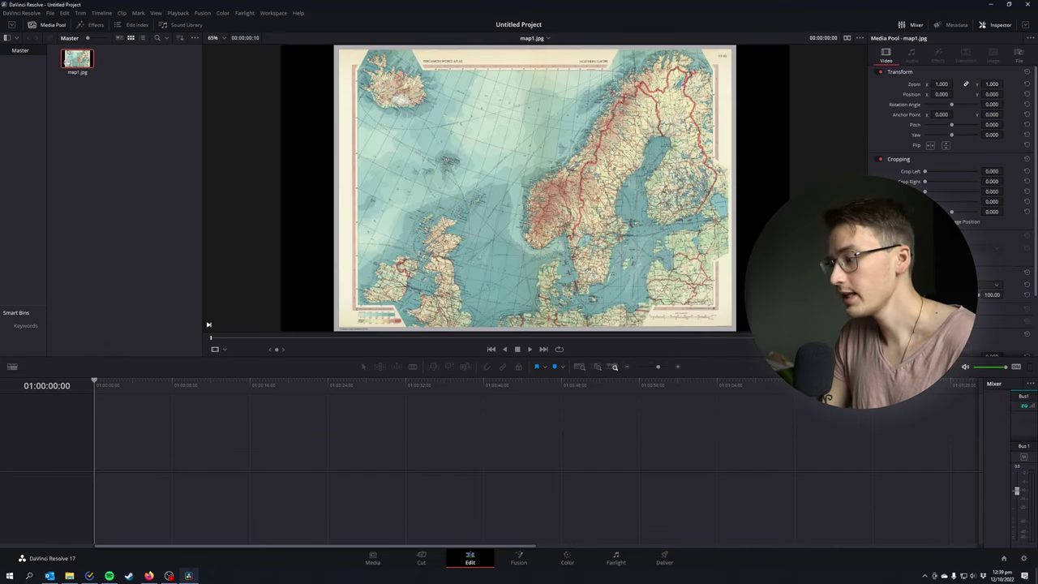
Set the project's timeline frame rate to 30 and the input scaling of mismatched resolution files to Center crop with no resizing.
{"action": "left_click", "coordinate": [1025, 558]}
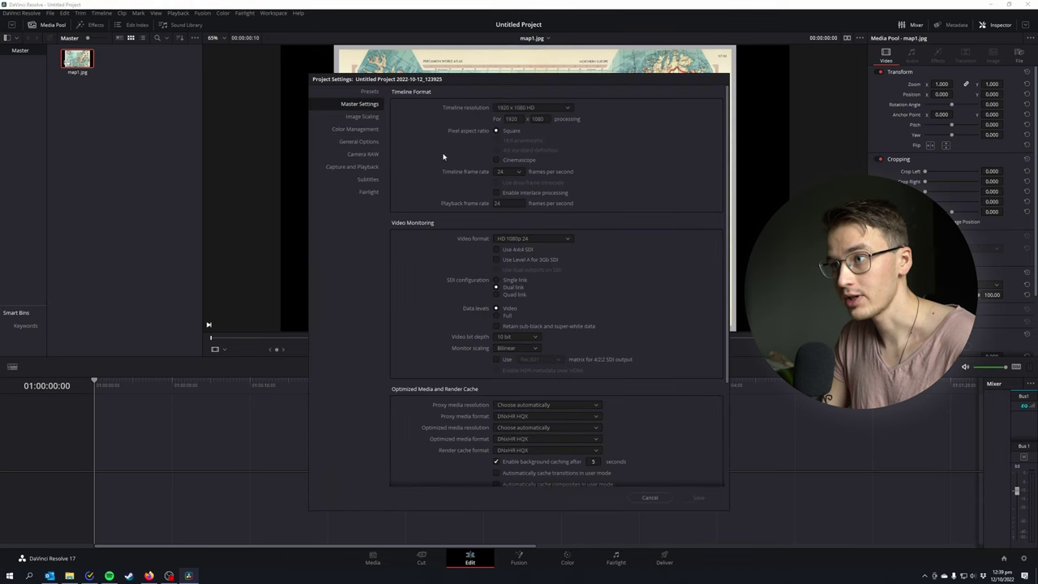
{"action": "left_click", "coordinate": [510, 171]}
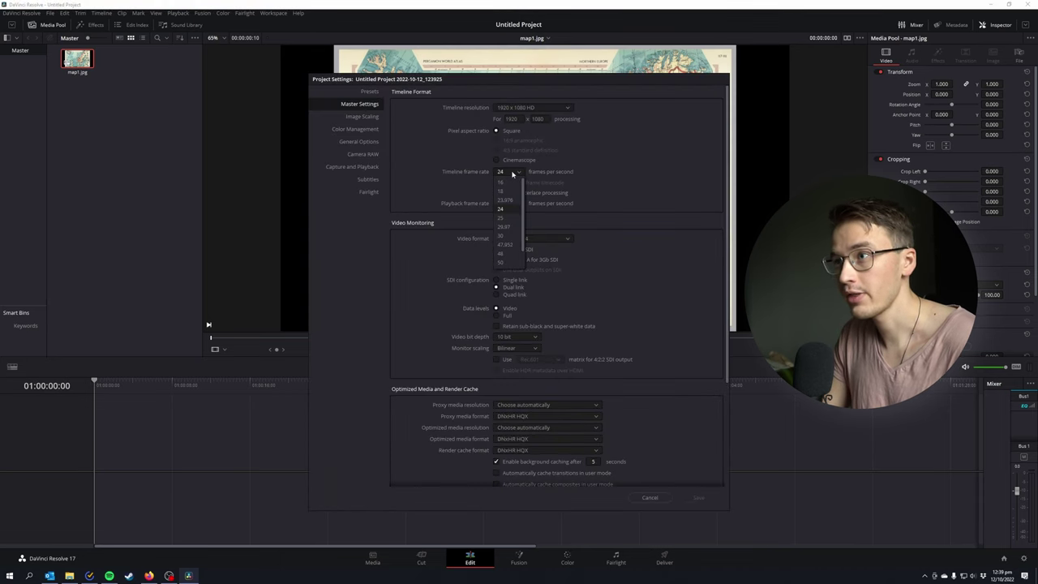
{"action": "left_click", "coordinate": [501, 236]}
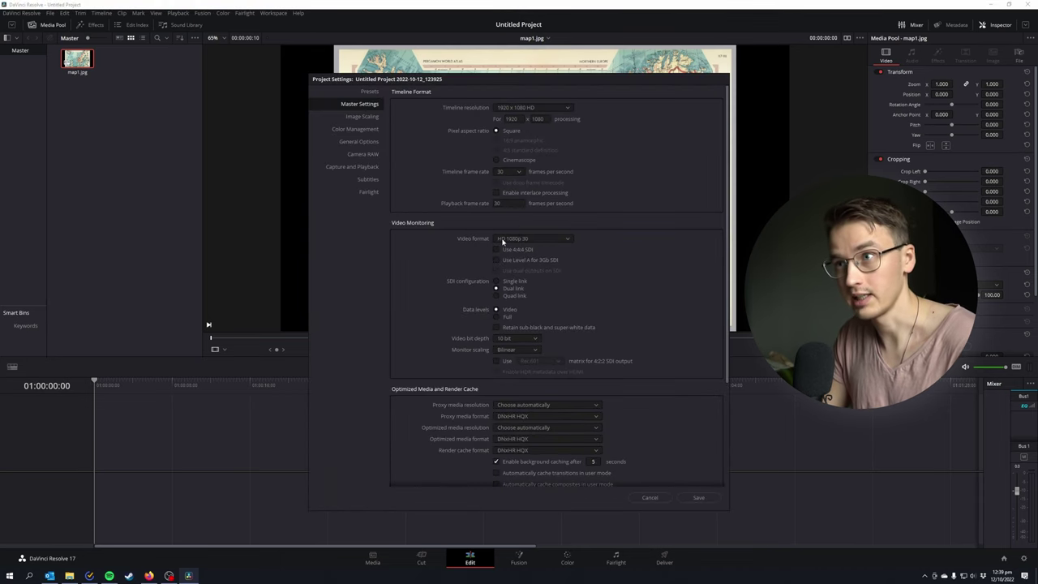
{"action": "left_click", "coordinate": [355, 117]}
{"action": "left_click", "coordinate": [527, 201]}
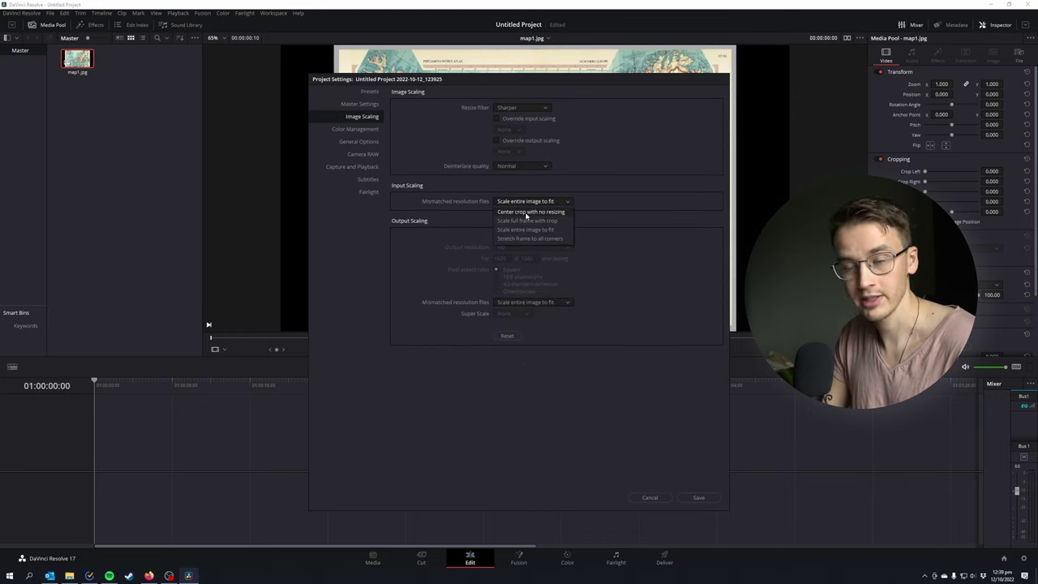
{"action": "left_click", "coordinate": [526, 215]}
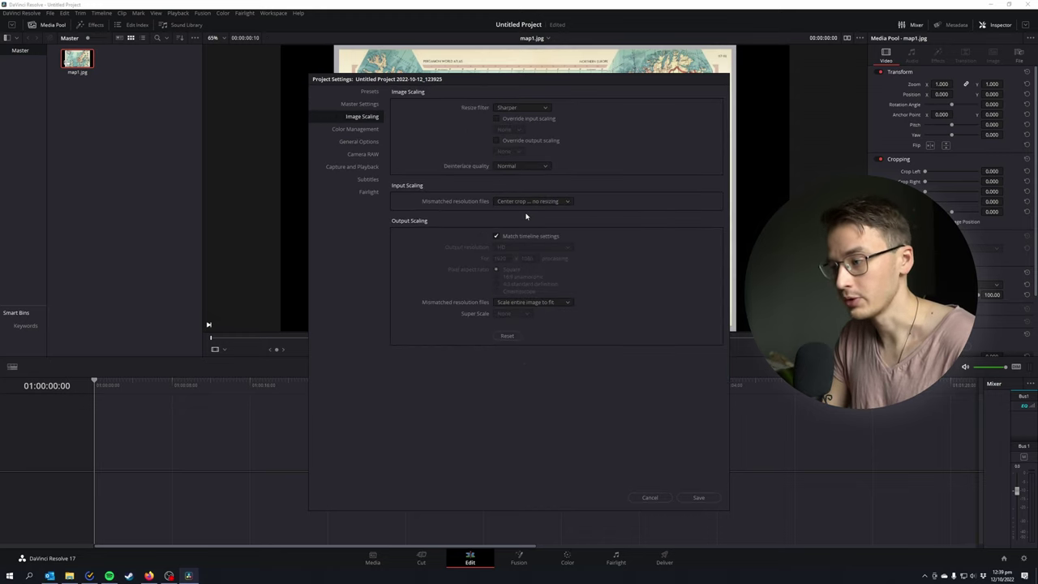
{"action": "left_click", "coordinate": [699, 499]}
{"action": "left_click", "coordinate": [581, 317]}
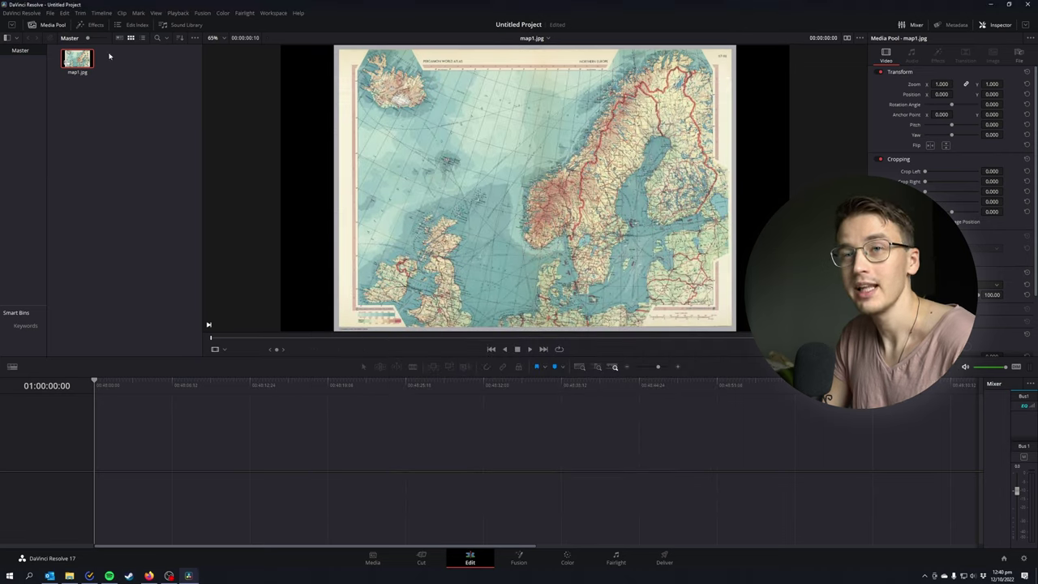
Find the Fusion Composition effect and place it at the start of the empty timeline.
{"action": "left_click", "coordinate": [94, 25]}
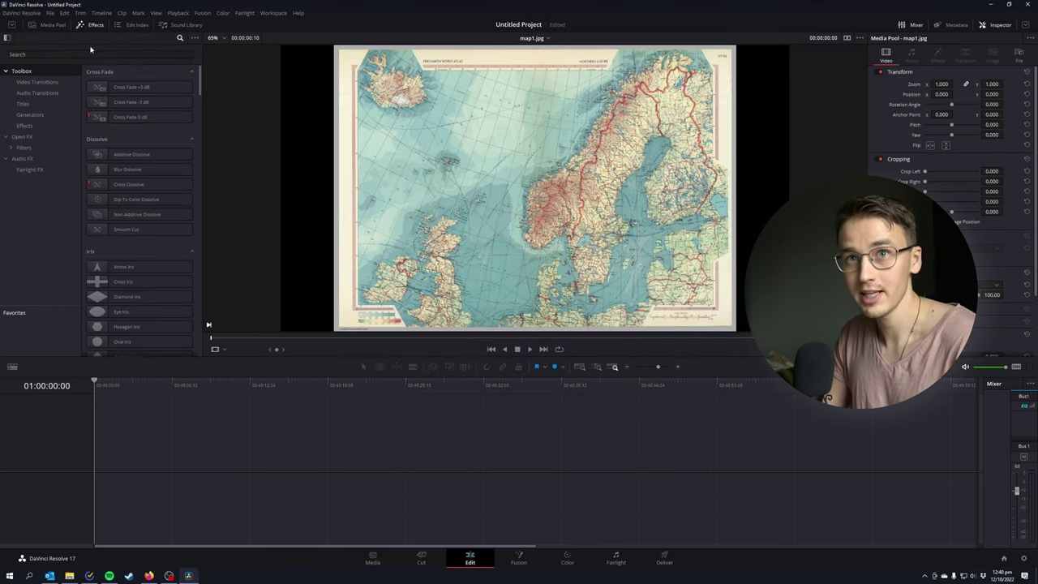
{"action": "left_click", "coordinate": [91, 54]}
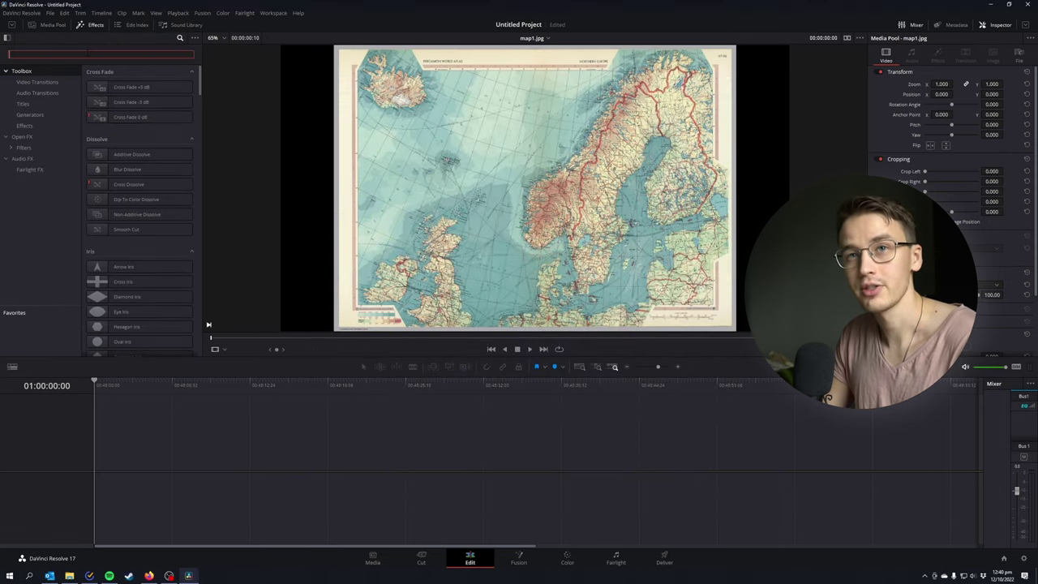
{"action": "type", "text": "fusio"}
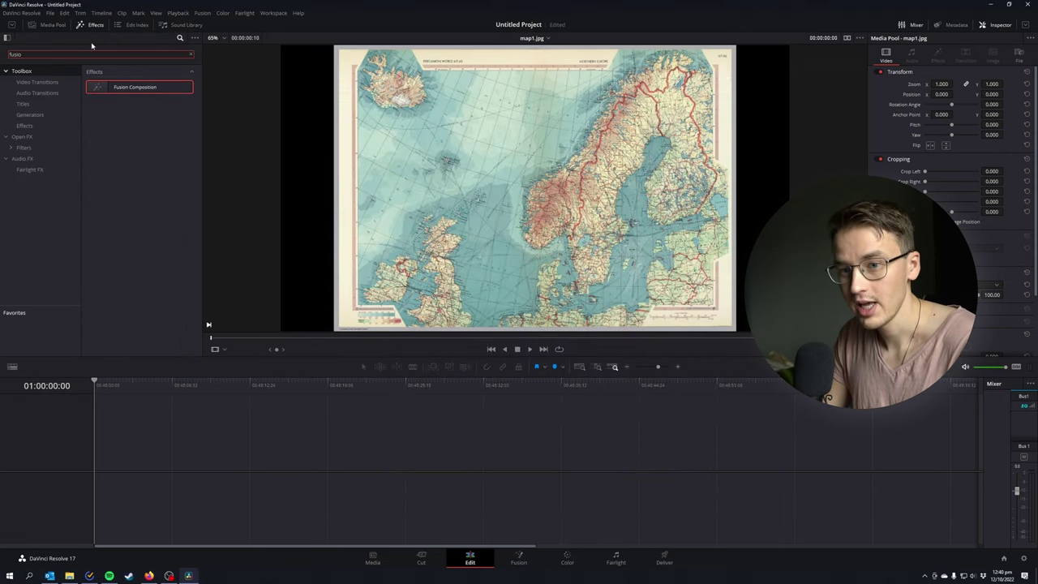
{"action": "left_click_drag", "start_coordinate": [152, 89], "coordinate": [183, 453]}
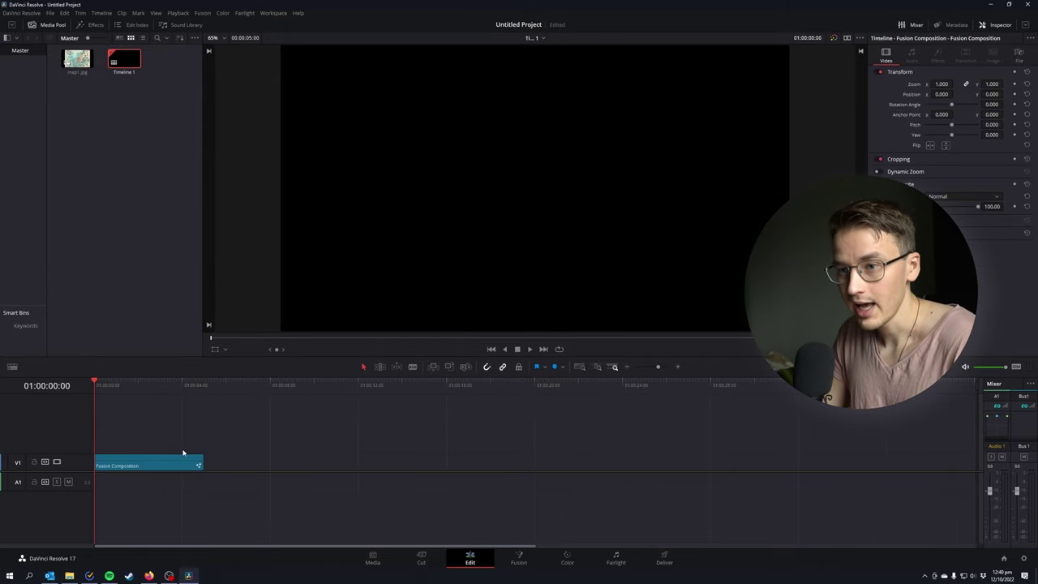
Extend the Fusion Composition clip on the timeline to a length of 10 seconds.
{"action": "left_click", "coordinate": [348, 385]}
{"action": "left_click", "coordinate": [331, 384]}
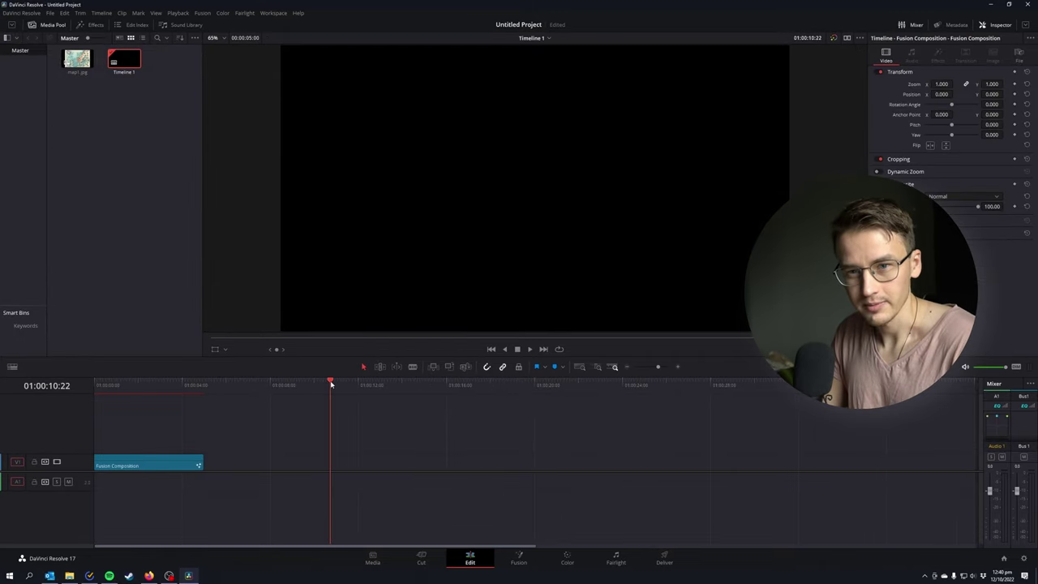
{"action": "left_click_drag", "start_coordinate": [331, 384], "coordinate": [315, 387]}
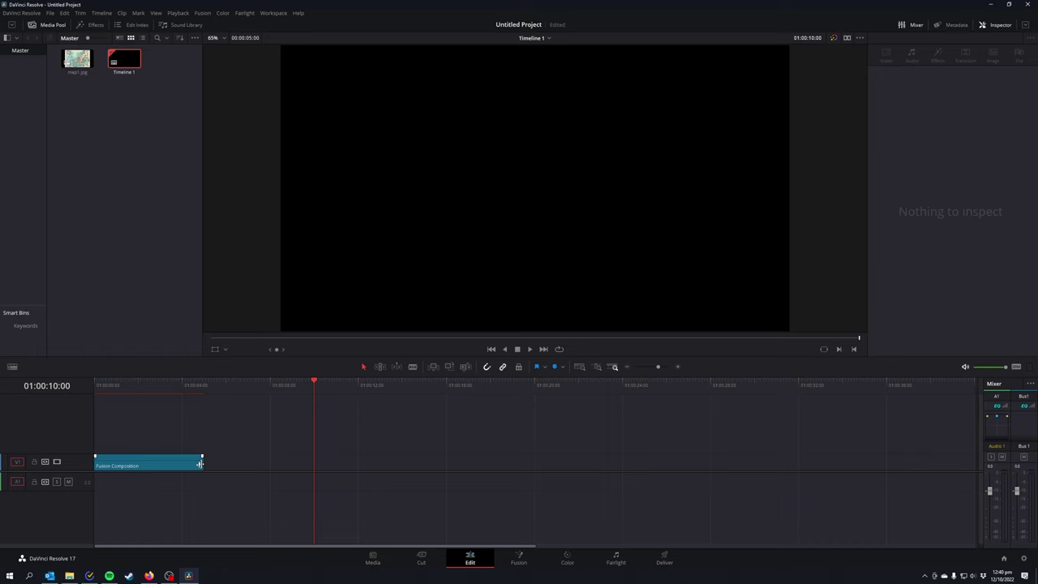
{"action": "left_click_drag", "start_coordinate": [199, 463], "coordinate": [313, 463]}
Open the composition on the Fusion page and add map1.jpg as a media input node above MediaOut1.
{"action": "left_click", "coordinate": [252, 385]}
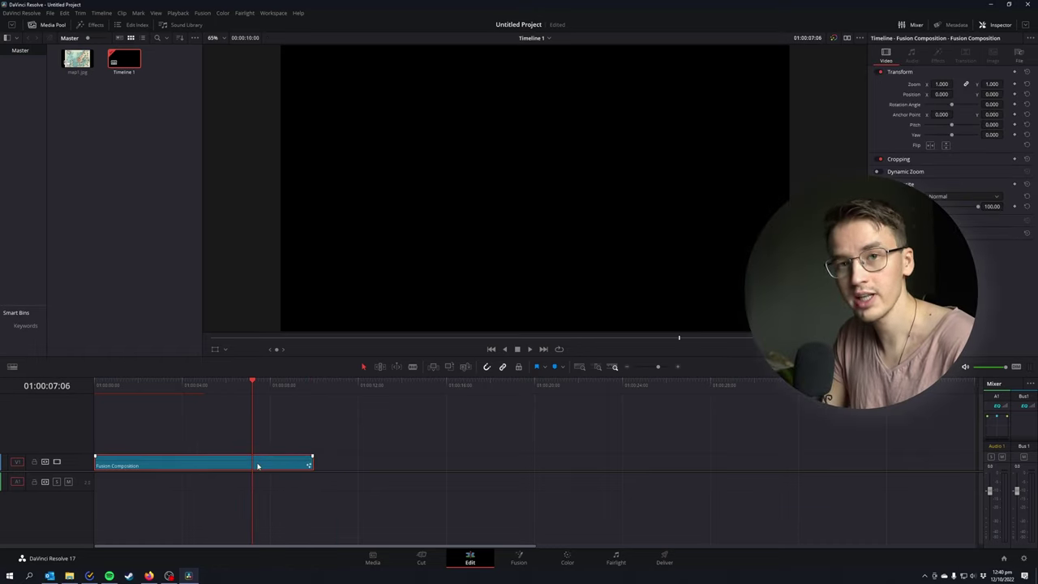
{"action": "left_click", "coordinate": [518, 559]}
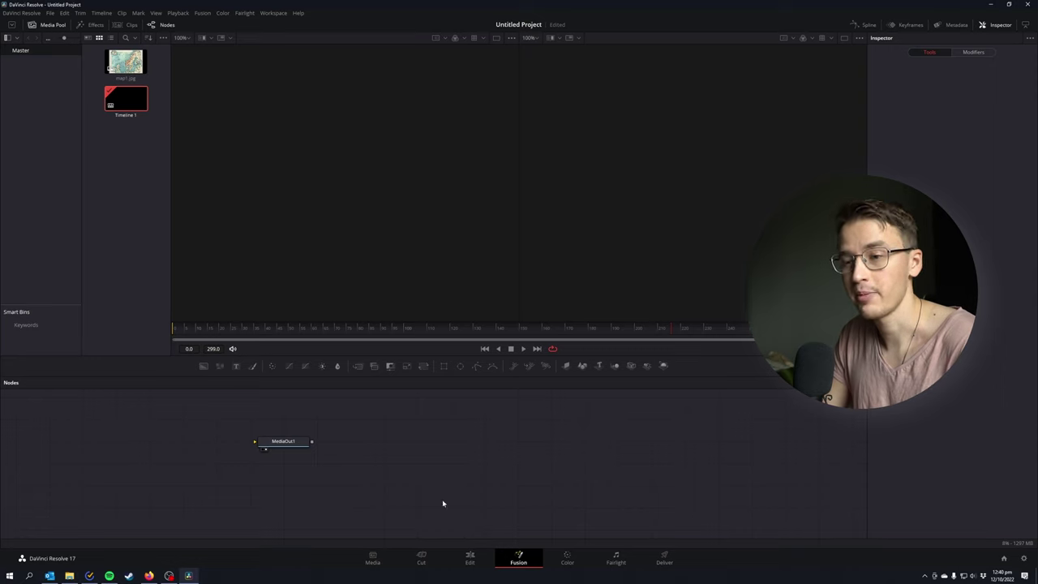
{"action": "left_click_drag", "start_coordinate": [126, 65], "coordinate": [147, 443]}
{"action": "left_click_drag", "start_coordinate": [203, 405], "coordinate": [410, 439]}
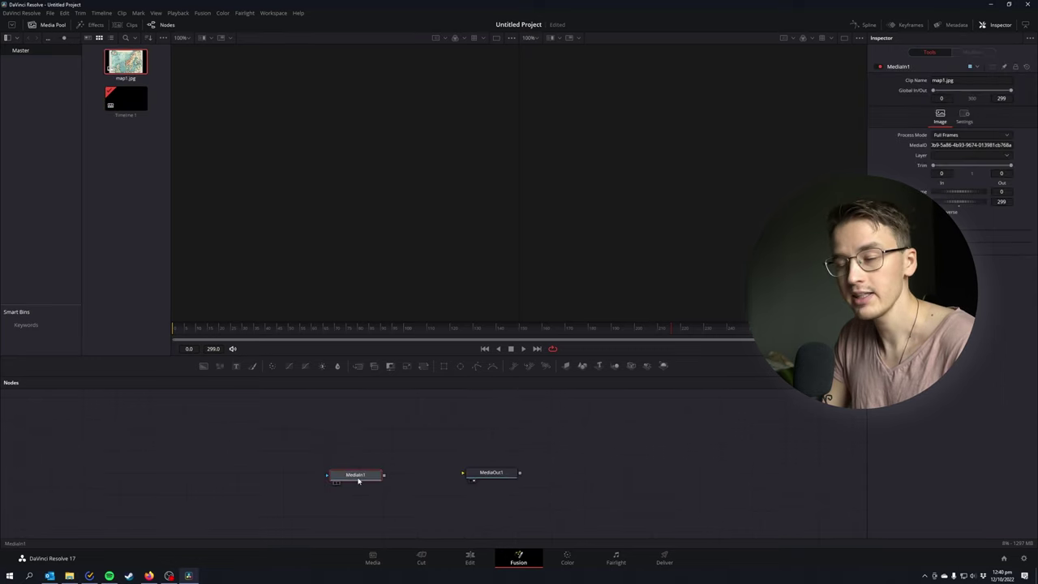
{"action": "left_click_drag", "start_coordinate": [359, 478], "coordinate": [472, 424]}
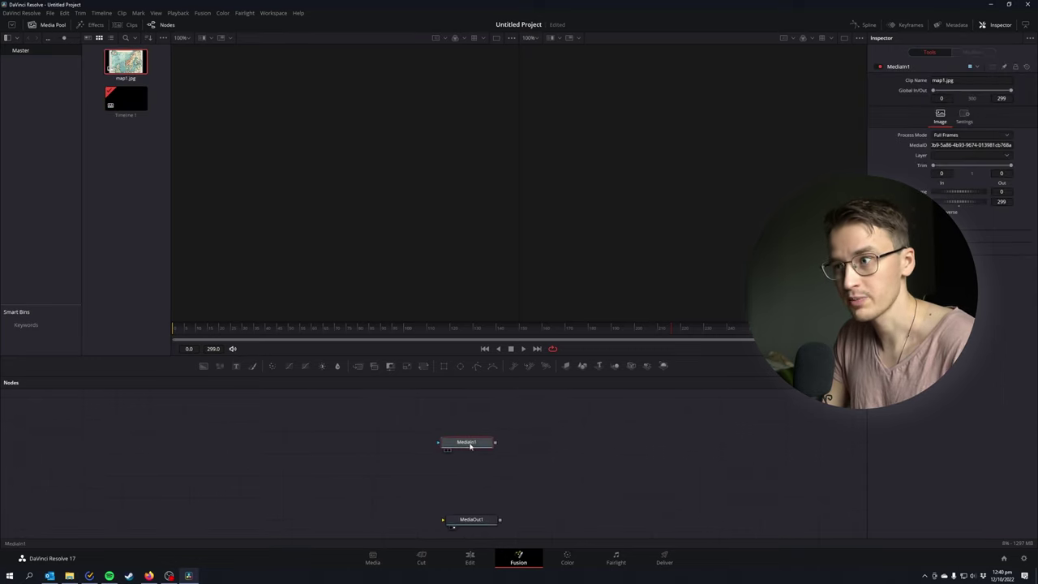
Add an Image Plane 3D node fed by MediaIn1 and arrange it directly below that node.
{"action": "key", "text": "shift+space"}
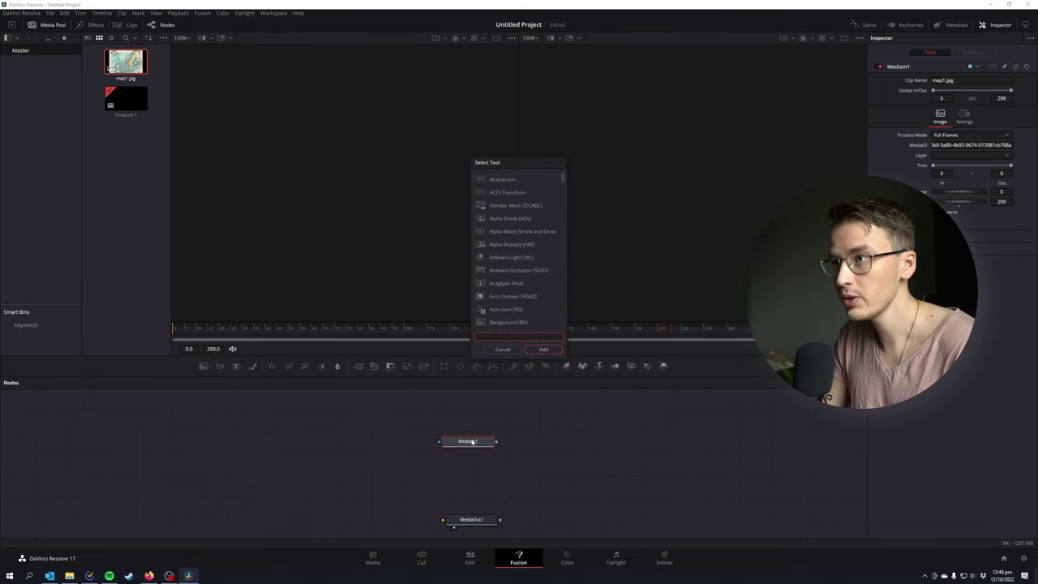
{"action": "type", "text": "ima"}
{"action": "key", "text": "Return"}
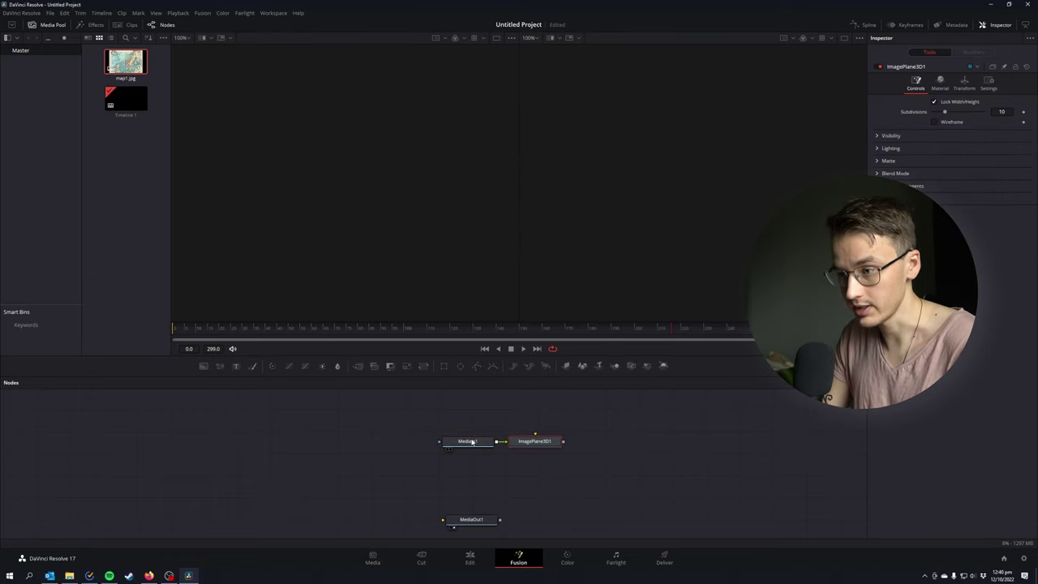
{"action": "left_click_drag", "start_coordinate": [522, 446], "coordinate": [460, 484]}
{"action": "left_click_drag", "start_coordinate": [429, 415], "coordinate": [479, 487]}
{"action": "left_click_drag", "start_coordinate": [454, 442], "coordinate": [381, 437]}
{"action": "left_click", "coordinate": [404, 454]}
{"action": "left_click", "coordinate": [405, 473]}
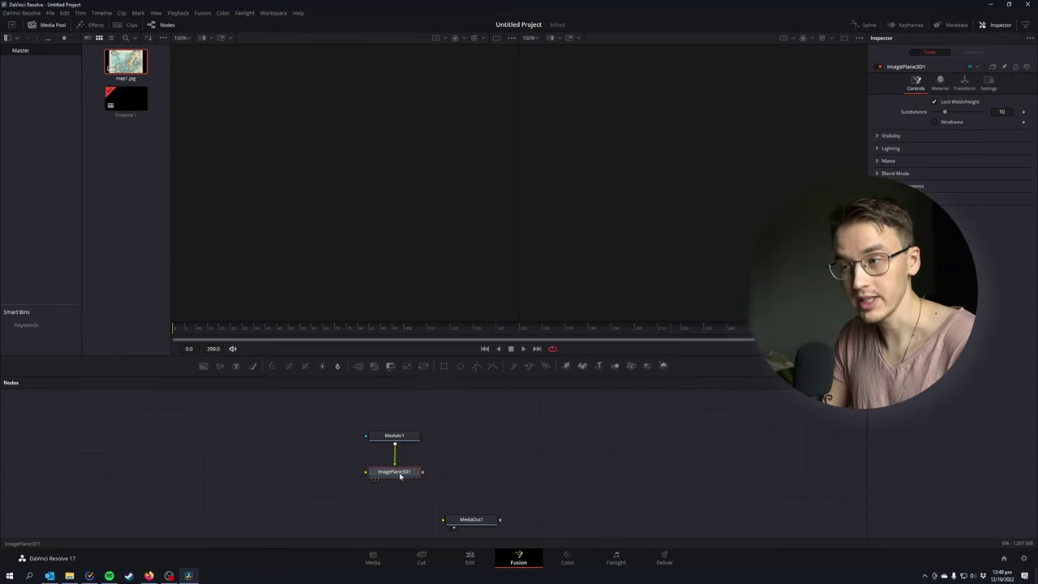
Add a Camera 3D node merged with the image plane through a Merge 3D, and place the camera beside the merge.
{"action": "key", "text": "shift+space"}
{"action": "type", "text": "camer"}
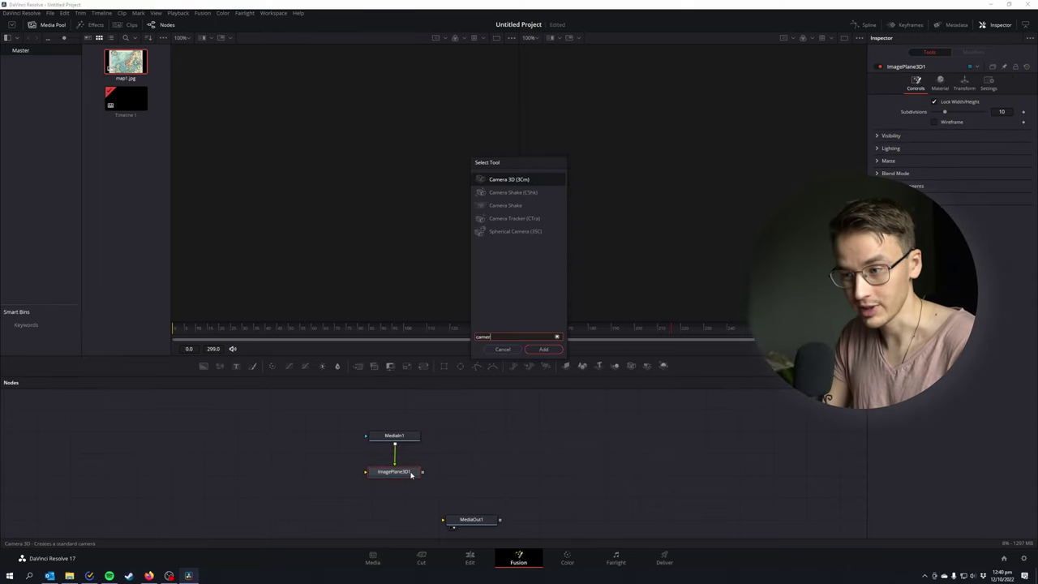
{"action": "key", "text": "Return"}
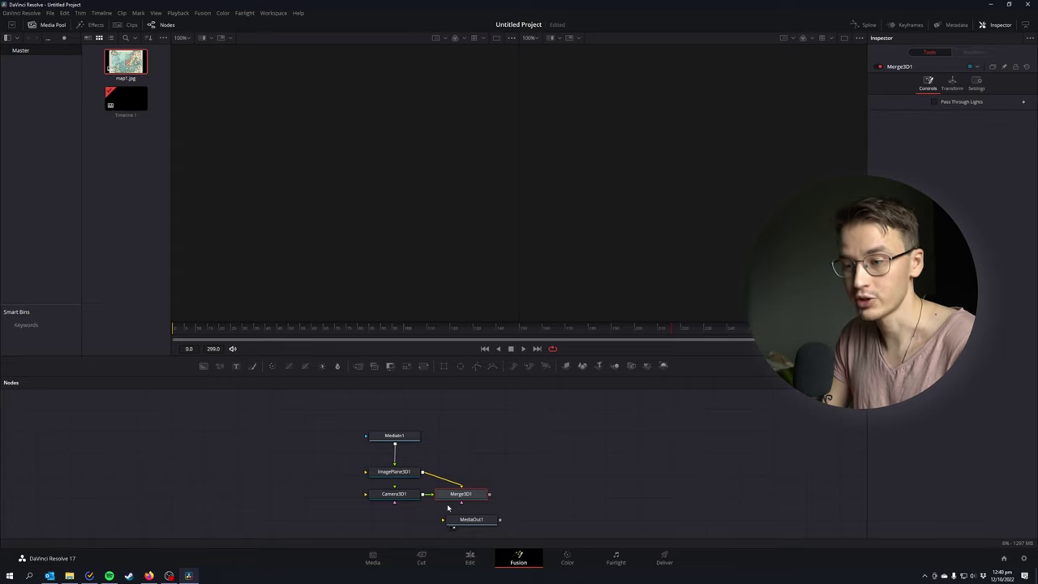
{"action": "left_click", "coordinate": [403, 495], "text": "ctrl"}
{"action": "left_click_drag", "start_coordinate": [402, 495], "coordinate": [333, 503]}
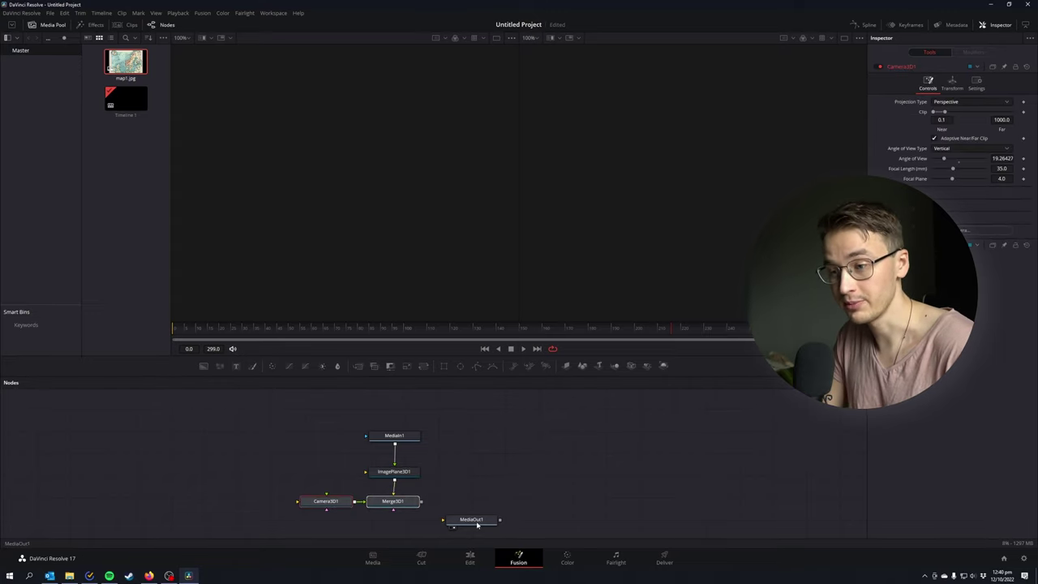
Add a Renderer 3D node after Merge3D1, connect its output to MediaOut1 and align the nodes in a row.
{"action": "left_click_drag", "start_coordinate": [477, 524], "coordinate": [541, 503]}
{"action": "left_click", "coordinate": [397, 502]}
{"action": "key", "text": "shift+space"}
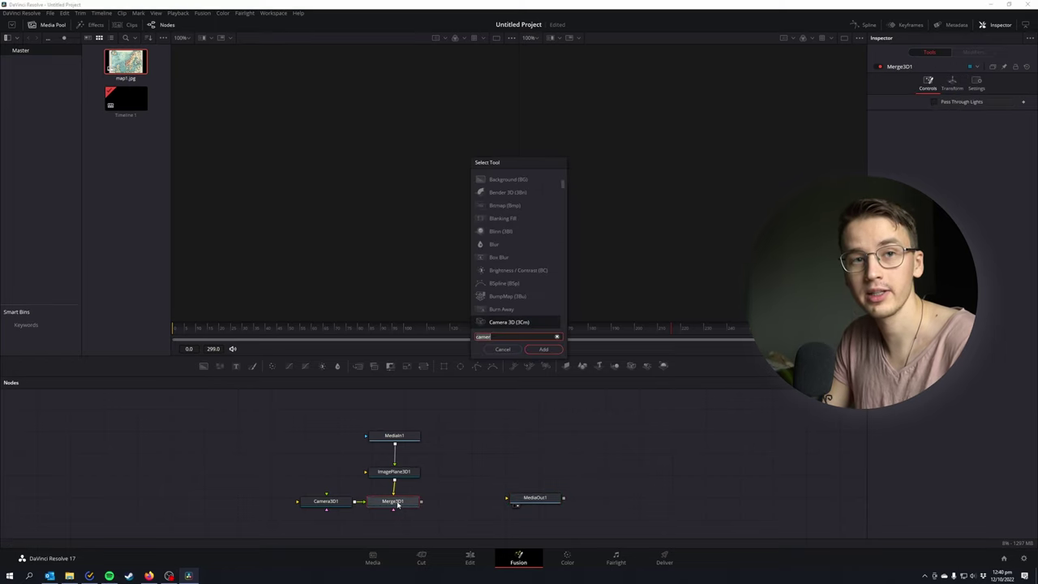
{"action": "type", "text": "rende"}
{"action": "key", "text": "Return"}
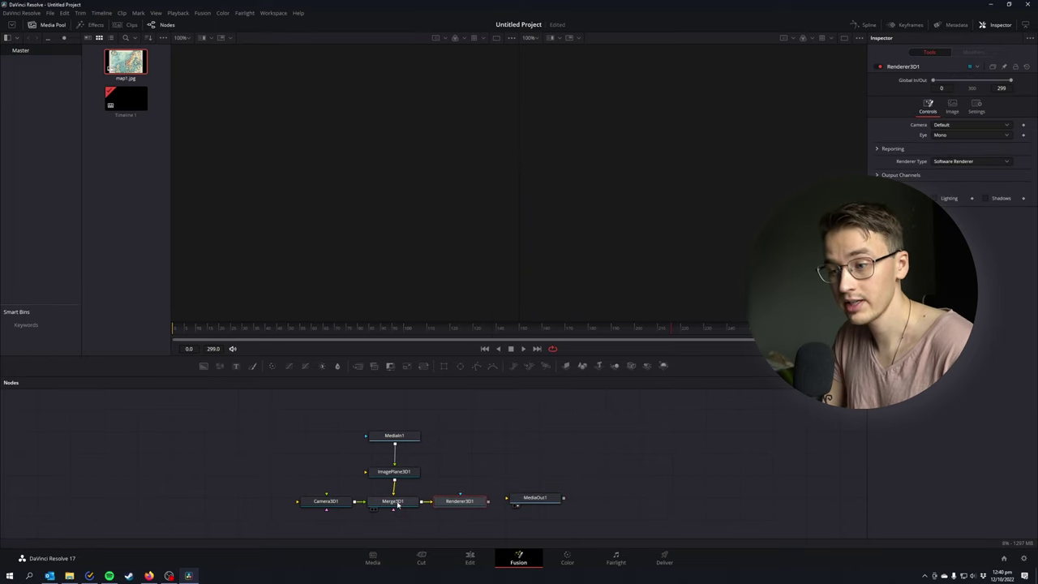
{"action": "left_click_drag", "start_coordinate": [488, 501], "coordinate": [522, 502]}
{"action": "left_click_drag", "start_coordinate": [537, 498], "coordinate": [536, 505]}
Show MediaOut1 in the second viewer and the Merge3D1 scene in the first viewer.
{"action": "key", "text": "2"}
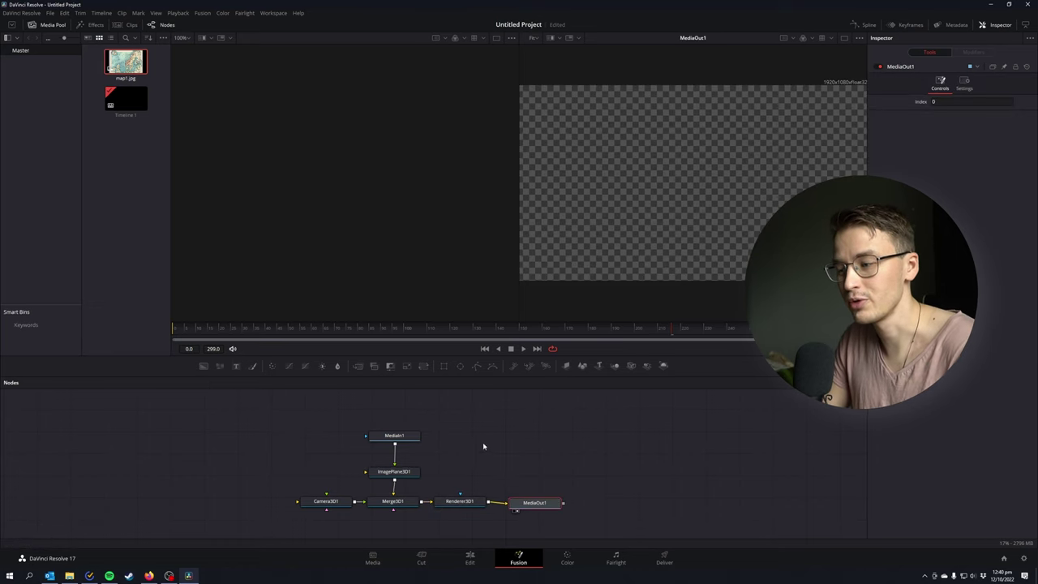
{"action": "left_click_drag", "start_coordinate": [504, 443], "coordinate": [572, 433]}
{"action": "left_click_drag", "start_coordinate": [607, 495], "coordinate": [606, 492]}
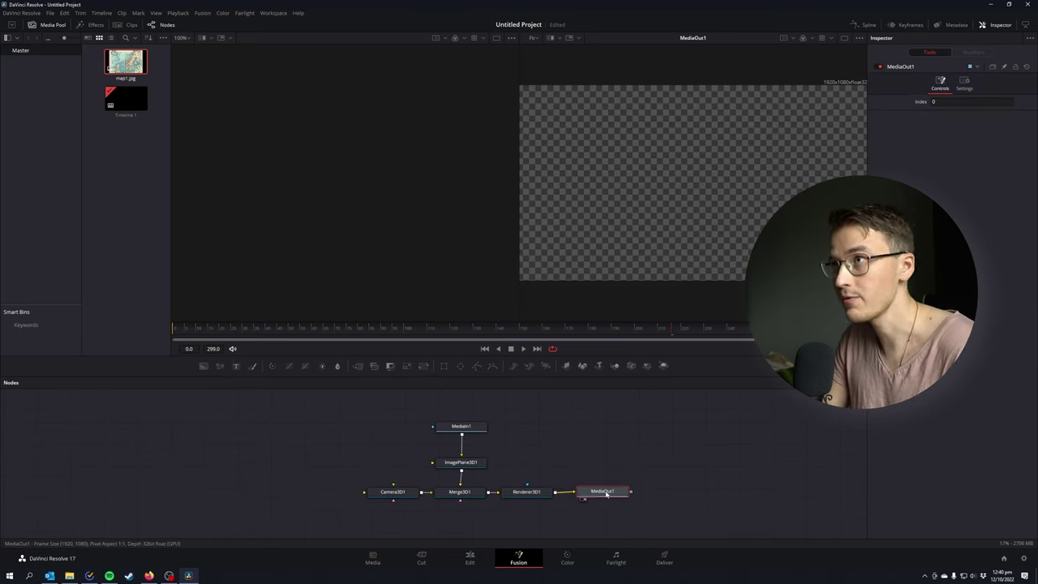
{"action": "left_click", "coordinate": [460, 492]}
{"action": "key", "text": "1"}
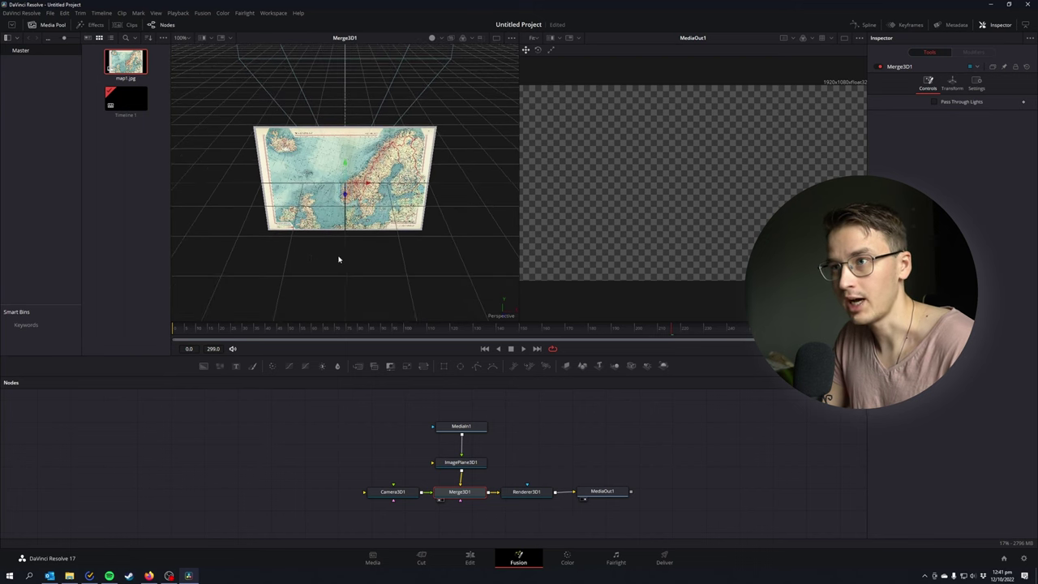
Move the Camera3D1 camera away from the map plane along its Z axis so the output frames part of the map.
{"action": "left_click_drag", "start_coordinate": [333, 246], "coordinate": [358, 215]}
{"action": "scroll", "coordinate": [359, 214], "scroll_direction": "up", "scroll_amount": 3}
{"action": "scroll", "coordinate": [358, 211], "scroll_direction": "down", "scroll_amount": 3}
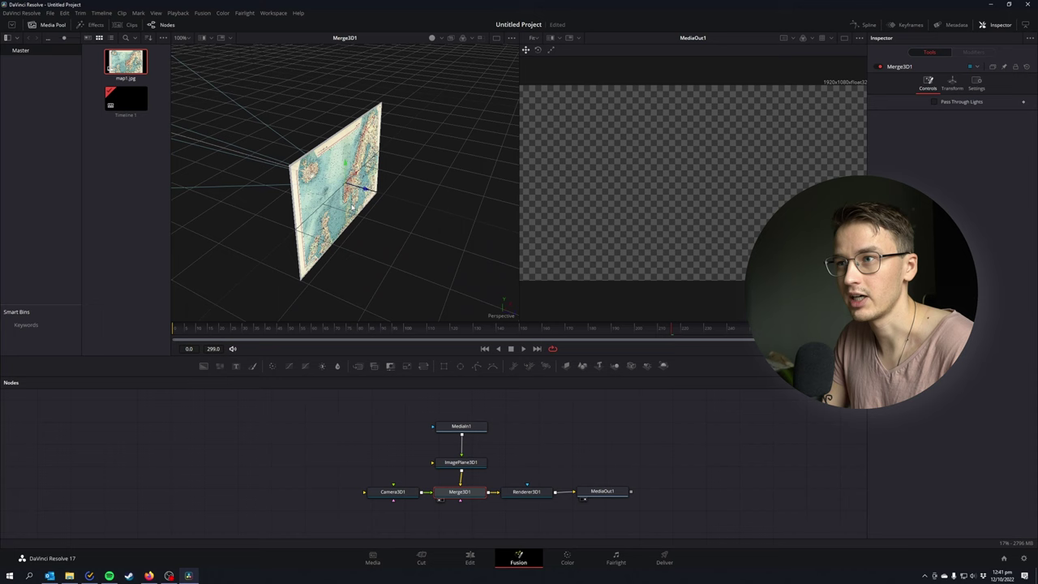
{"action": "scroll", "coordinate": [357, 208], "scroll_direction": "up", "scroll_amount": 3}
{"action": "left_click", "coordinate": [392, 492]}
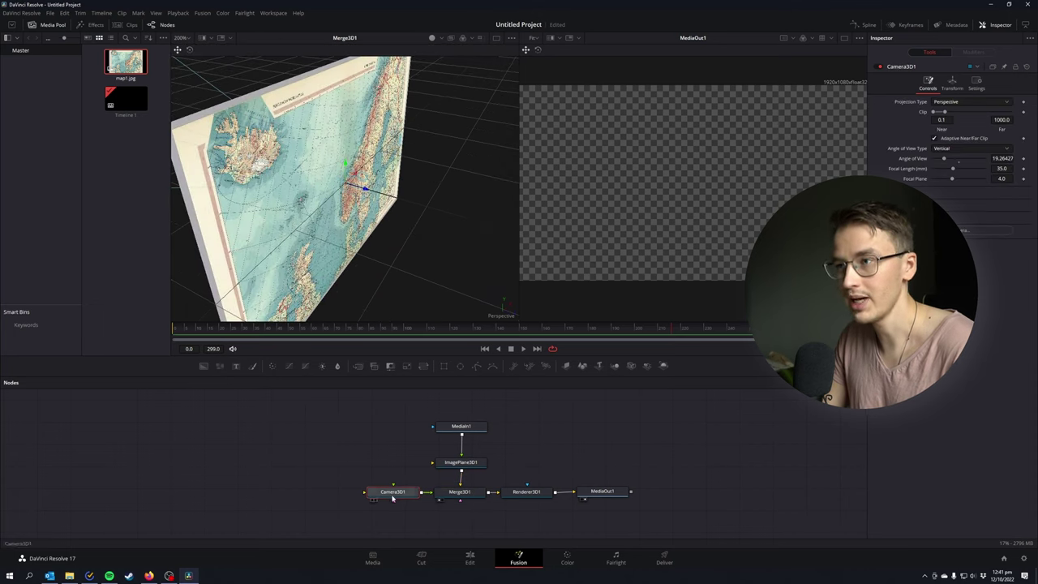
{"action": "left_click_drag", "start_coordinate": [370, 192], "coordinate": [423, 219]}
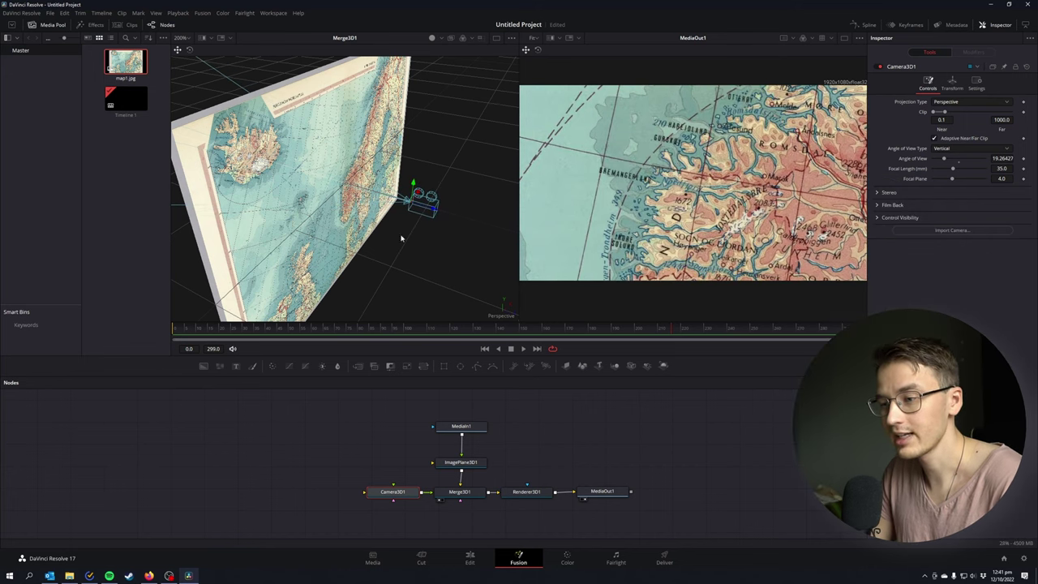
Scale the ImagePlane3D1 map plane uniformly to 5.0.
{"action": "left_click", "coordinate": [272, 231]}
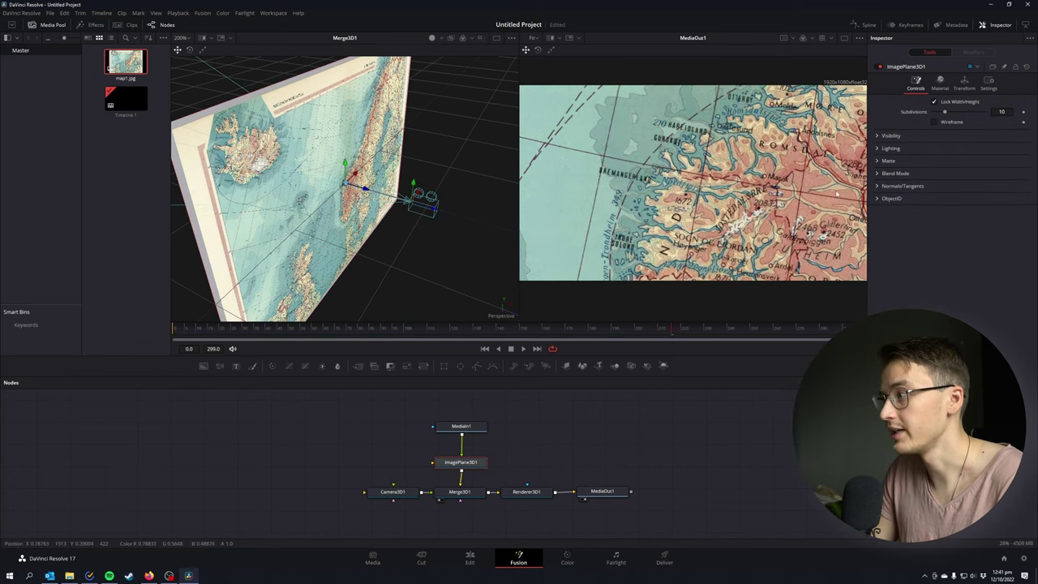
{"action": "left_click", "coordinate": [966, 80]}
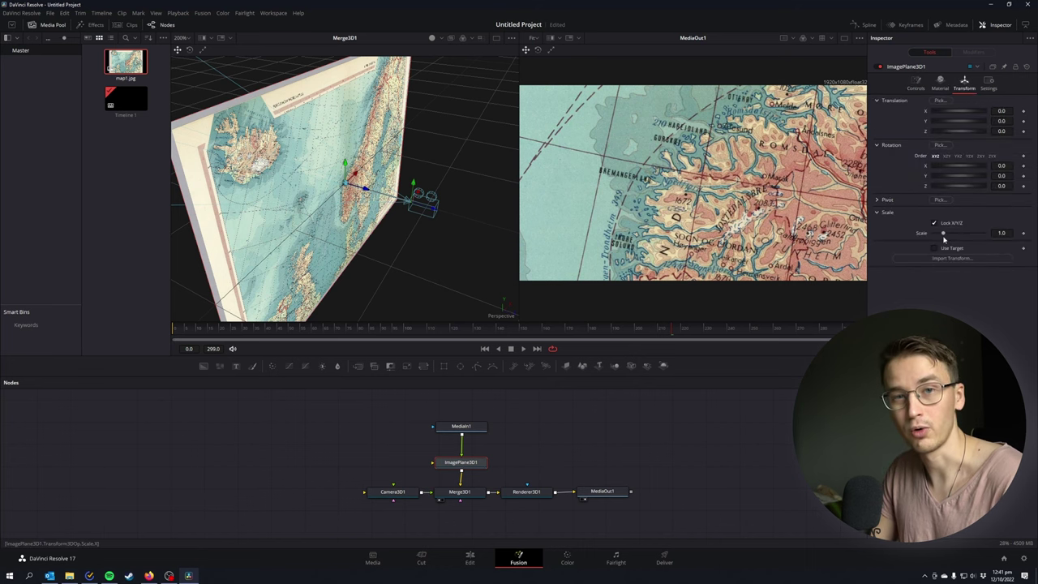
{"action": "left_click_drag", "start_coordinate": [947, 236], "coordinate": [1000, 232]}
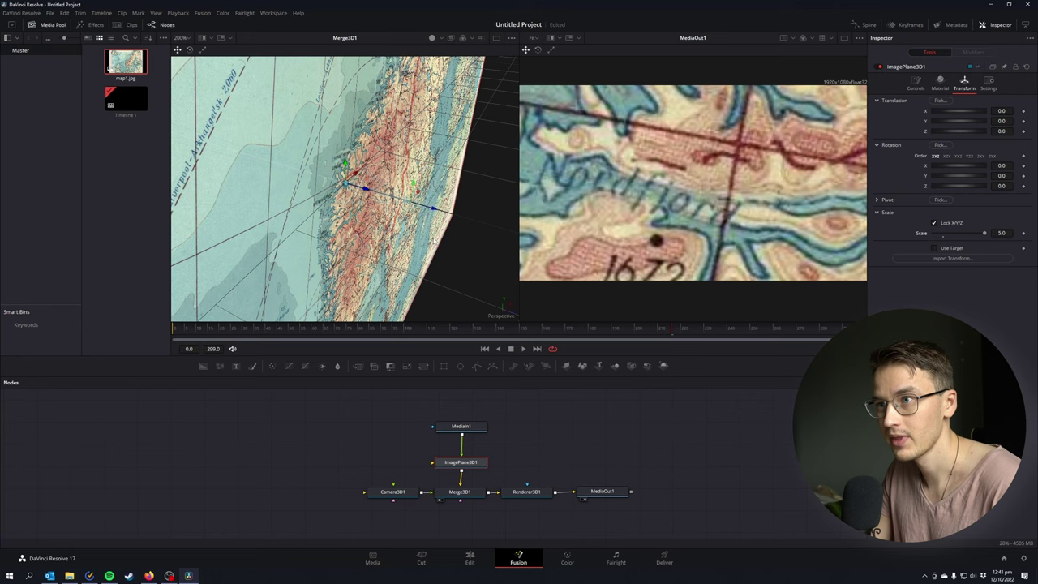
{"action": "scroll", "coordinate": [453, 240], "scroll_direction": "down", "scroll_amount": 5}
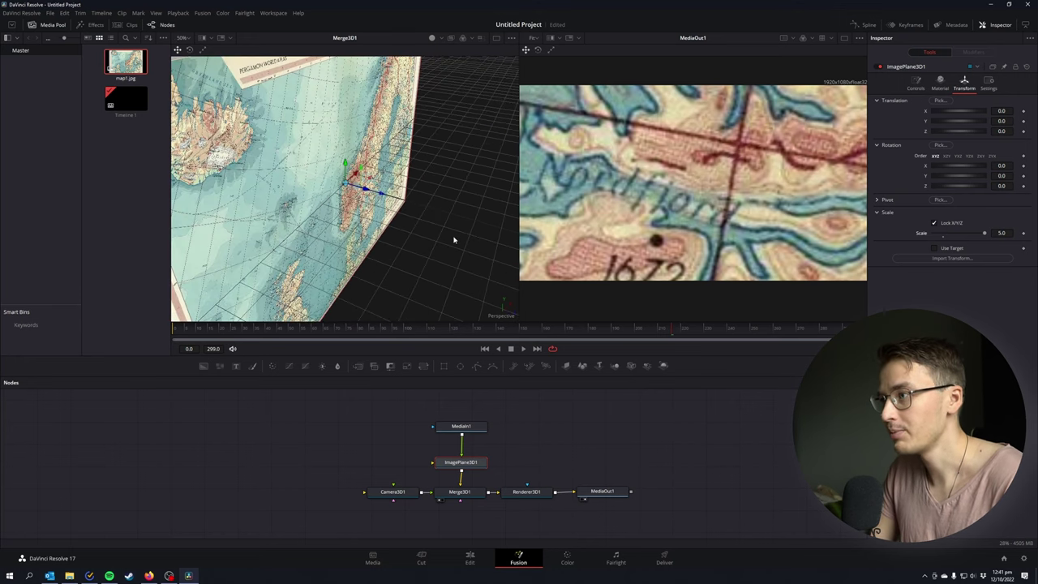
Move Camera3D1 farther back from the map plane so the output frames Scandinavia and the North Sea, and space MediaIn1 above ImagePlane3D1.
{"action": "left_click", "coordinate": [394, 492]}
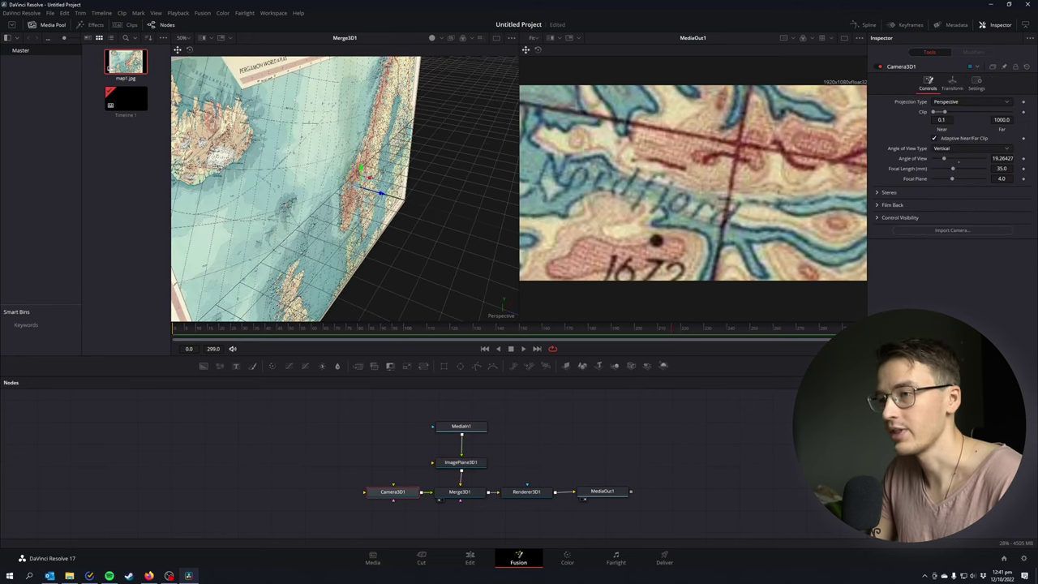
{"action": "left_click_drag", "start_coordinate": [381, 193], "coordinate": [550, 231]}
{"action": "scroll", "coordinate": [471, 235], "scroll_direction": "down", "scroll_amount": 3}
{"action": "left_click_drag", "start_coordinate": [470, 236], "coordinate": [442, 307]}
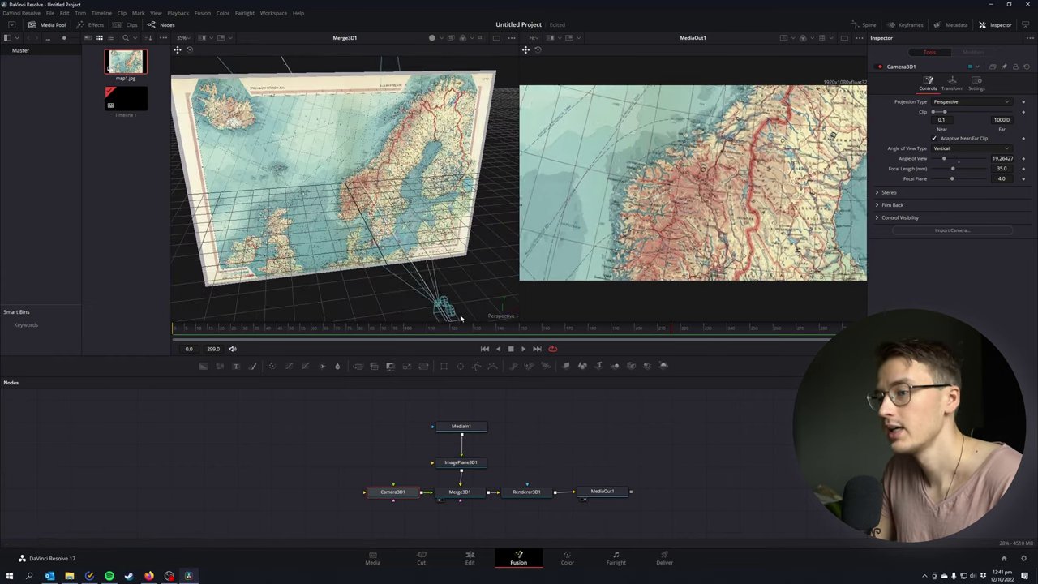
{"action": "scroll", "coordinate": [386, 223], "scroll_direction": "down", "scroll_amount": 3}
{"action": "left_click_drag", "start_coordinate": [386, 223], "coordinate": [464, 285]}
{"action": "left_click_drag", "start_coordinate": [430, 244], "coordinate": [408, 243]}
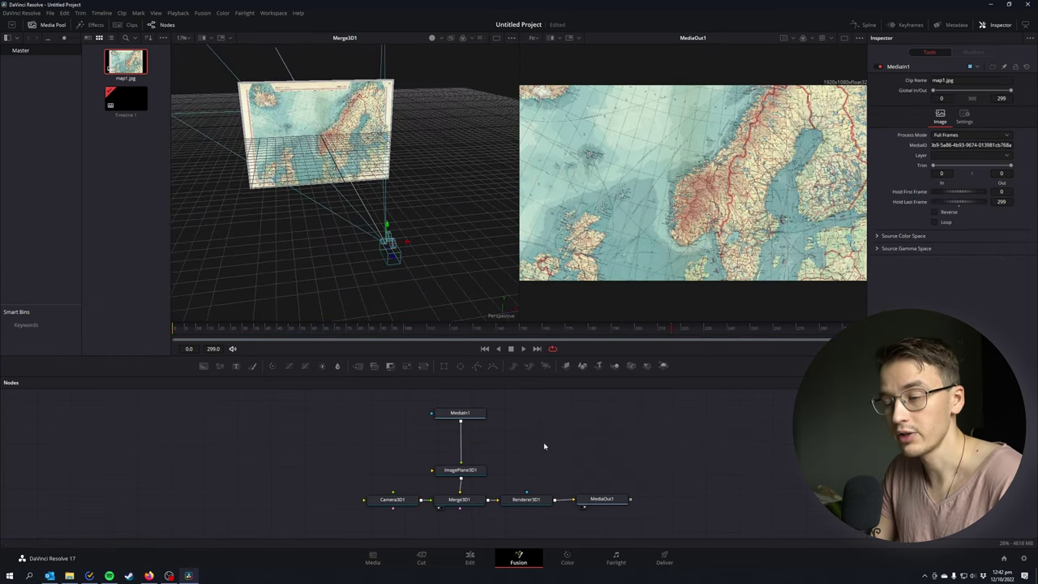
Insert a Merge node between MediaIn1 and ImagePlane3D1 and connect a new Background node to it.
{"action": "key", "text": "shift+space"}
{"action": "type", "text": "merge"}
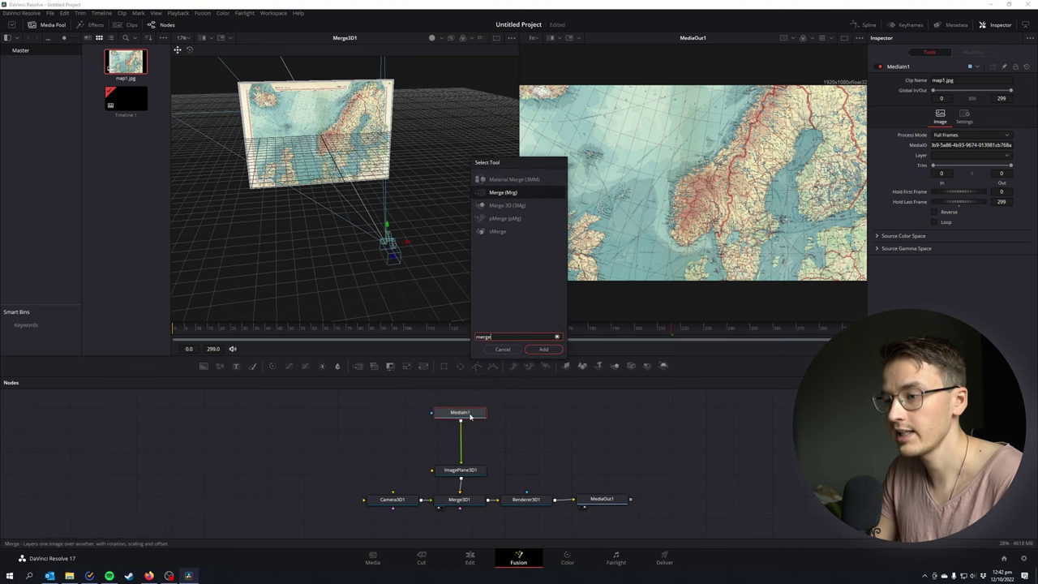
{"action": "key", "text": "Return"}
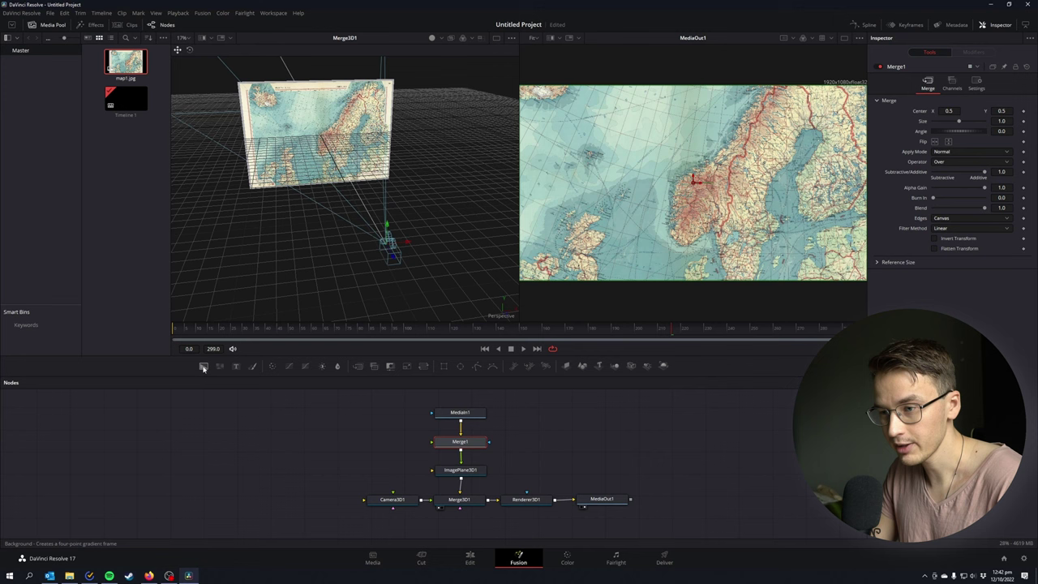
{"action": "left_click_drag", "start_coordinate": [208, 366], "coordinate": [432, 442]}
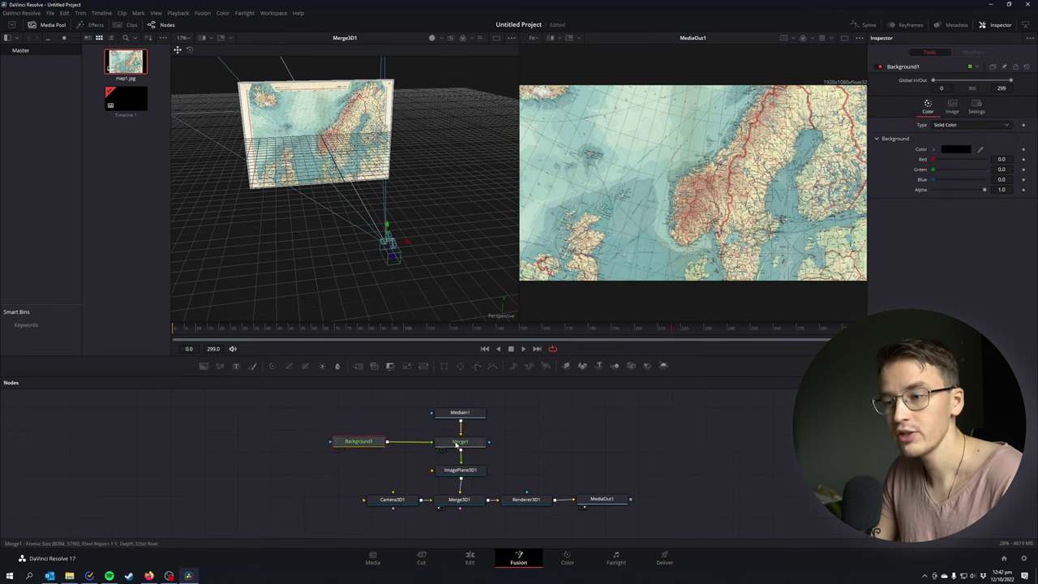
{"action": "left_click_drag", "start_coordinate": [364, 440], "coordinate": [366, 441]}
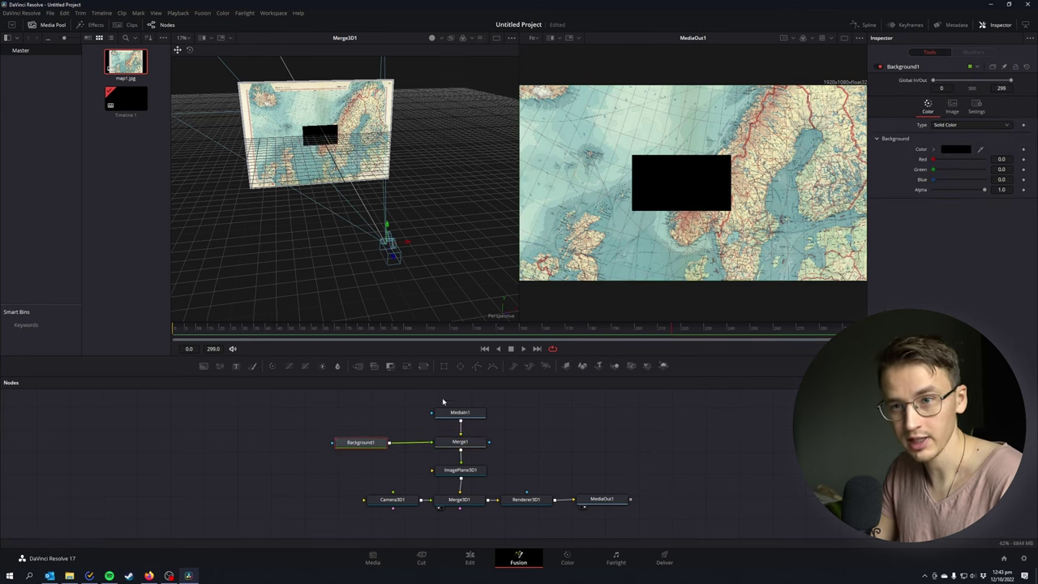
Add a Polygon mask to Background1 and place its node above the background node.
{"action": "left_click", "coordinate": [477, 367]}
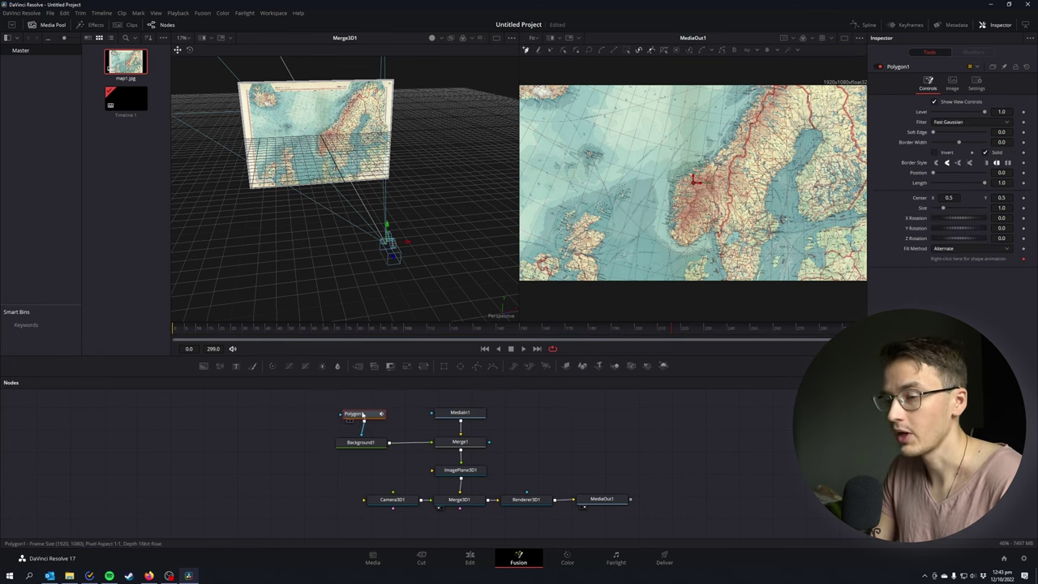
{"action": "left_click_drag", "start_coordinate": [363, 415], "coordinate": [362, 407]}
{"action": "left_click", "coordinate": [598, 500]}
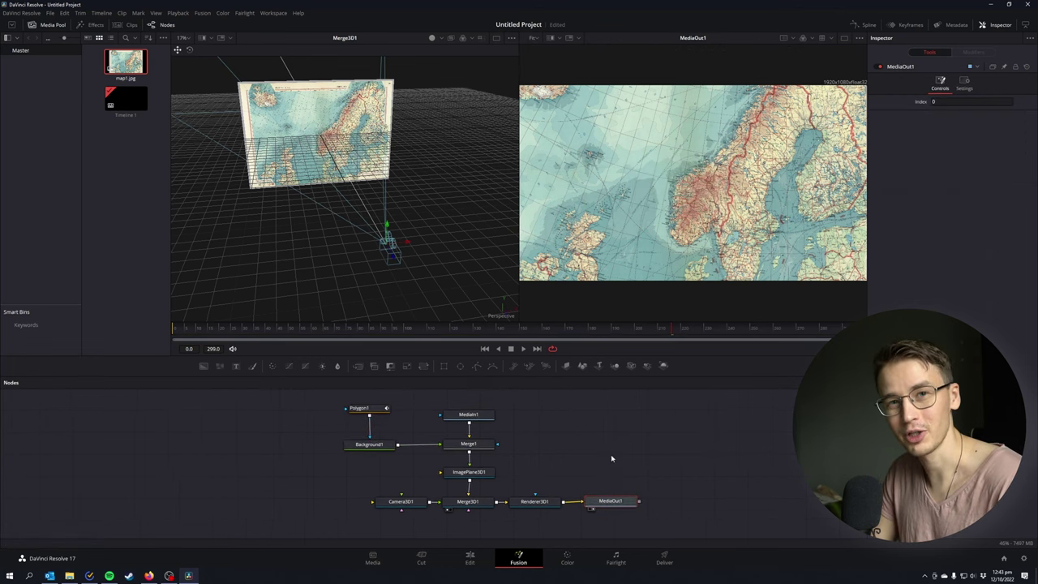
{"action": "left_click_drag", "start_coordinate": [611, 455], "coordinate": [578, 413]}
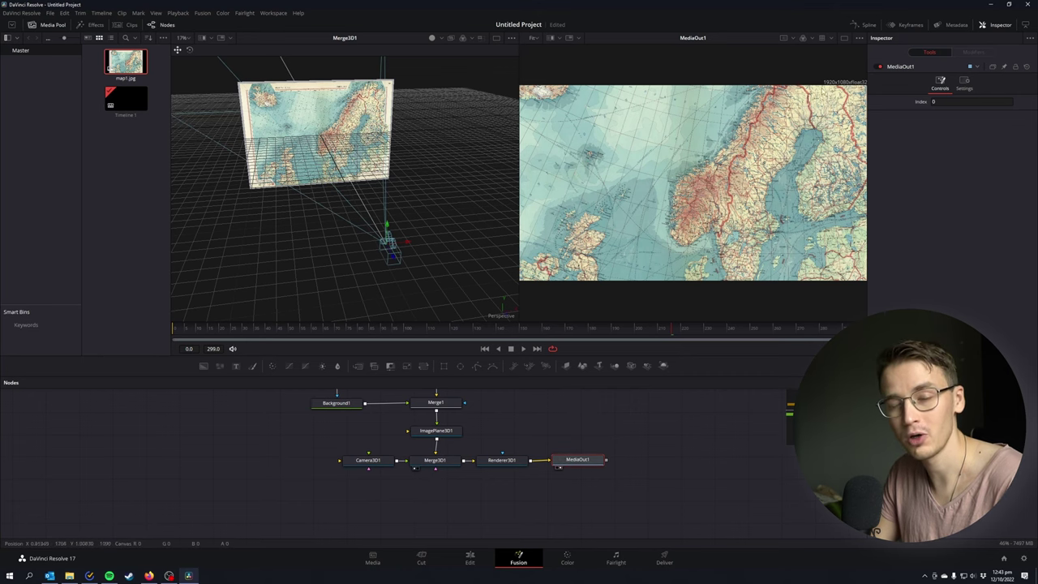
{"action": "scroll", "coordinate": [488, 416], "scroll_direction": "up", "scroll_amount": 2}
Show MediaIn1, Polygon1 and Background1 in turn in the first viewer to compare their frame sizes.
{"action": "left_click", "coordinate": [460, 421]}
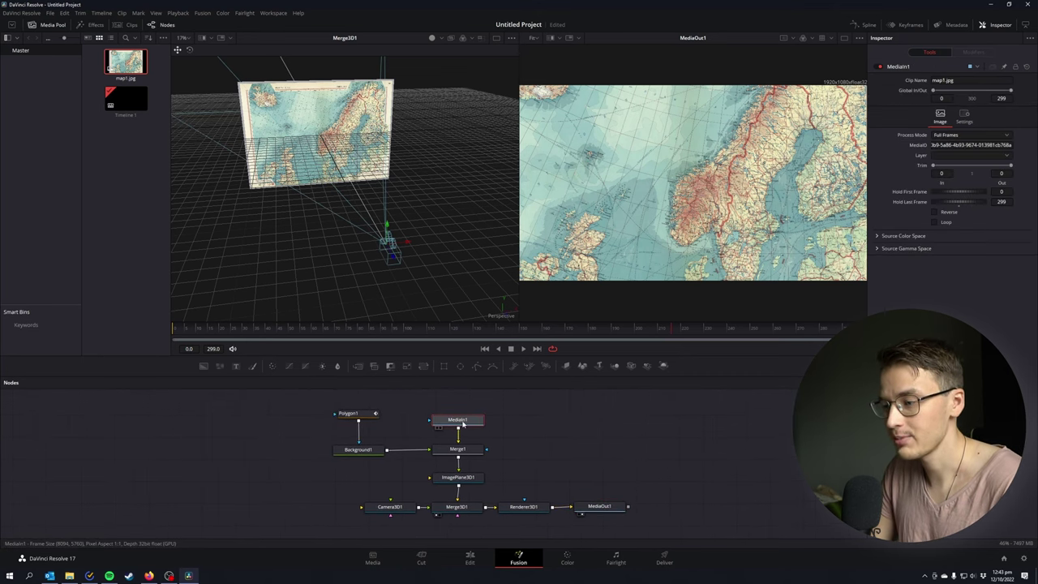
{"action": "left_click", "coordinate": [437, 429]}
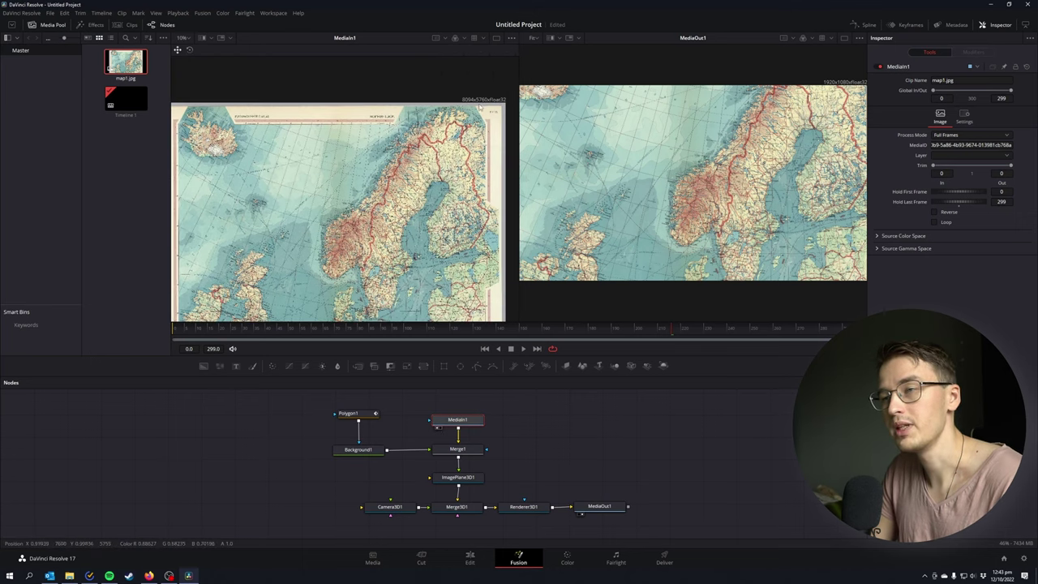
{"action": "left_click", "coordinate": [358, 415]}
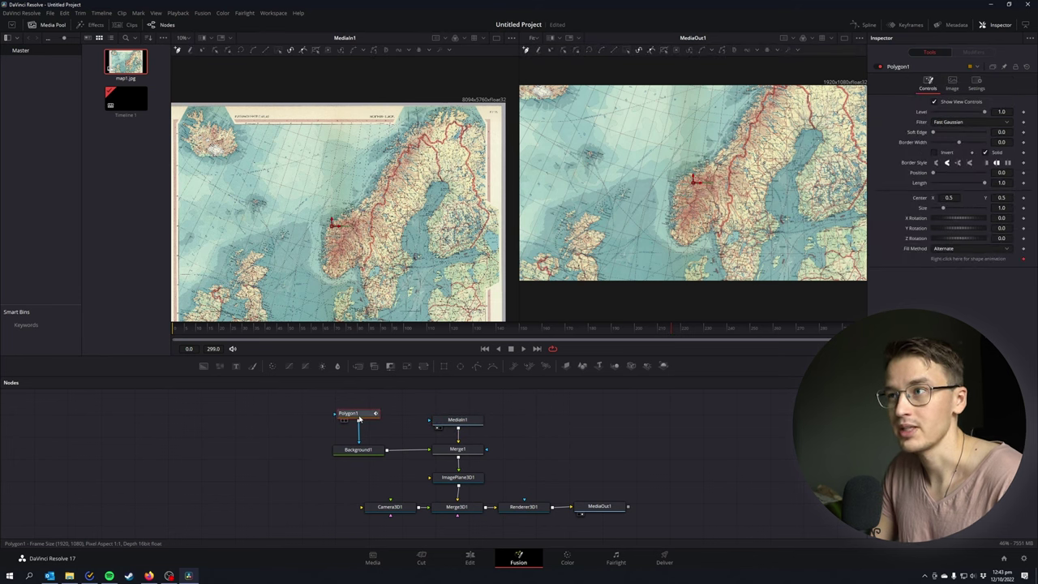
{"action": "key", "text": "1"}
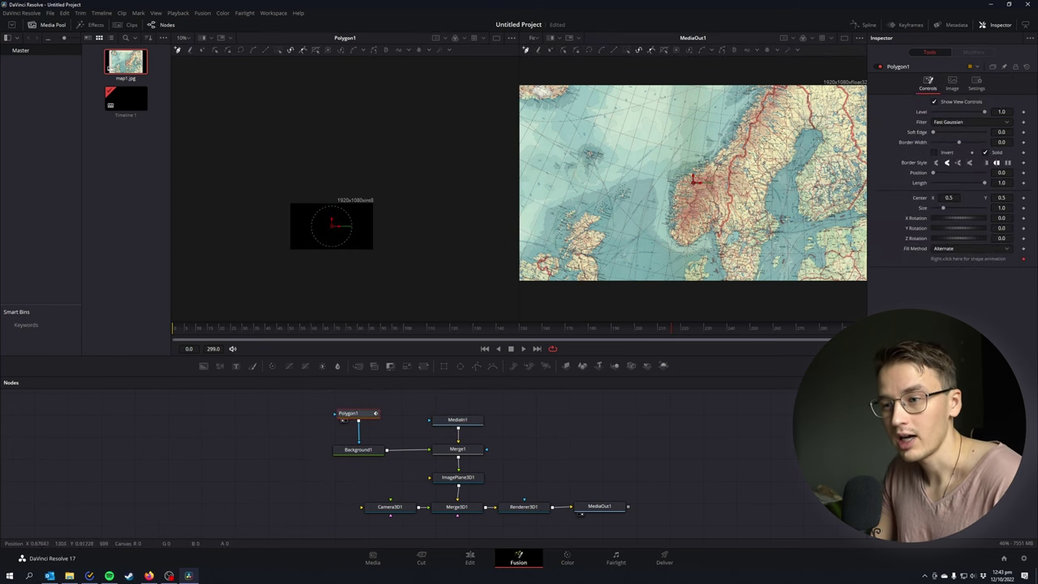
{"action": "left_click", "coordinate": [353, 452]}
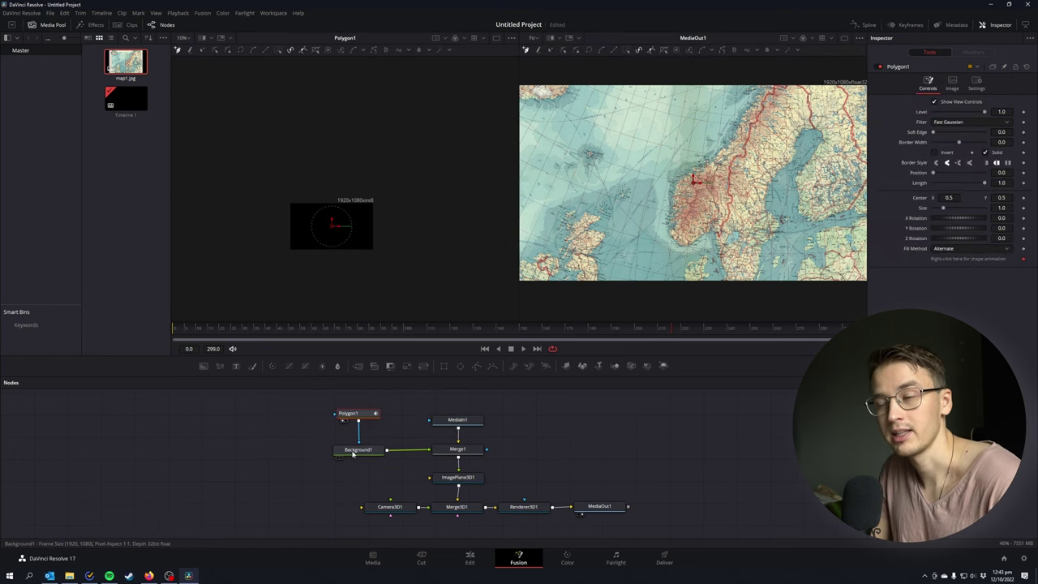
{"action": "key", "text": "1"}
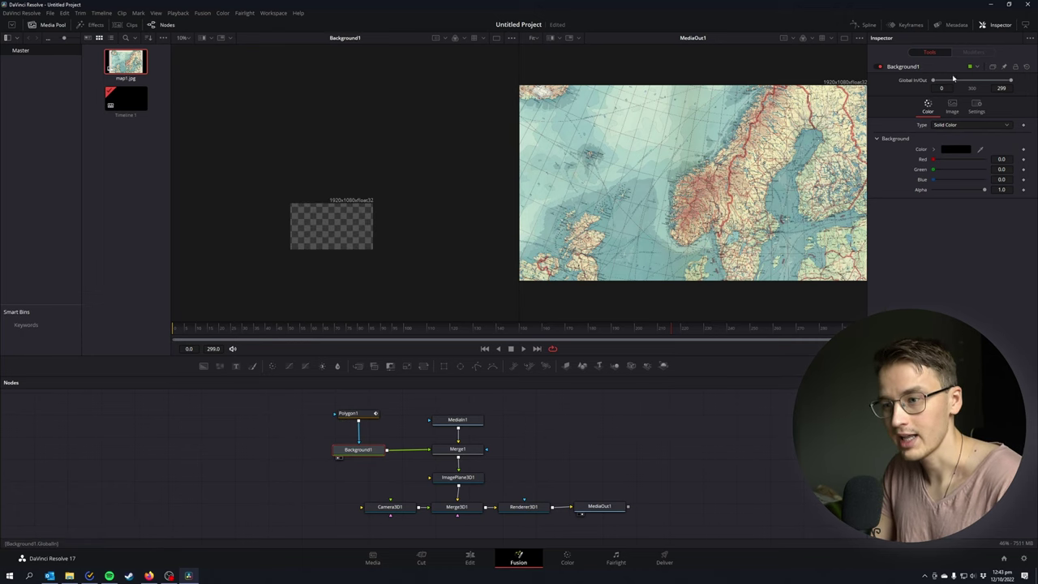
Open Background1's image size settings and show MediaIn1 in the first viewer as the resolution reference.
{"action": "left_click", "coordinate": [950, 106]}
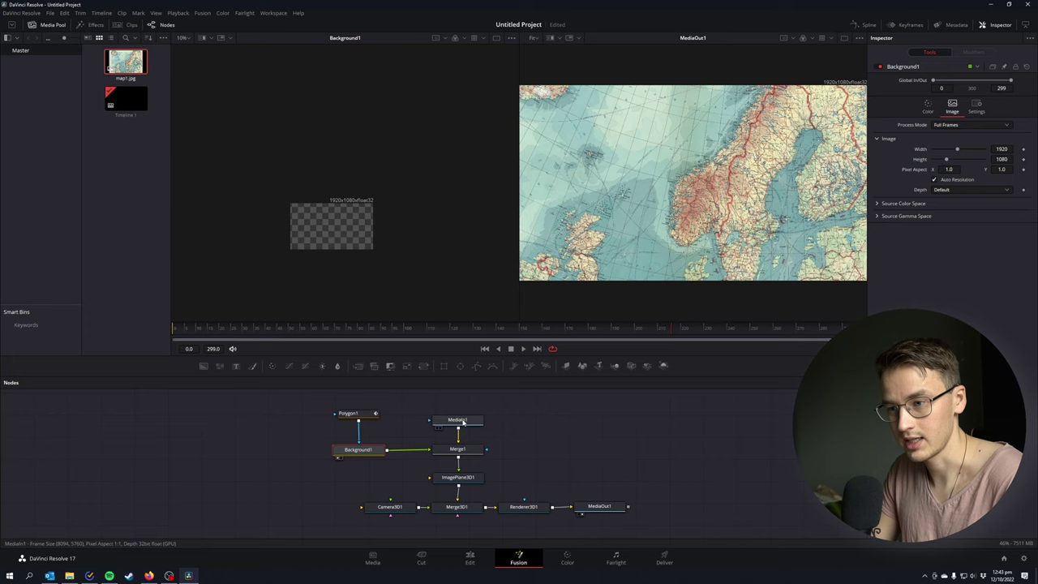
{"action": "left_click", "coordinate": [463, 422]}
{"action": "left_click", "coordinate": [374, 451]}
{"action": "left_click", "coordinate": [451, 422]}
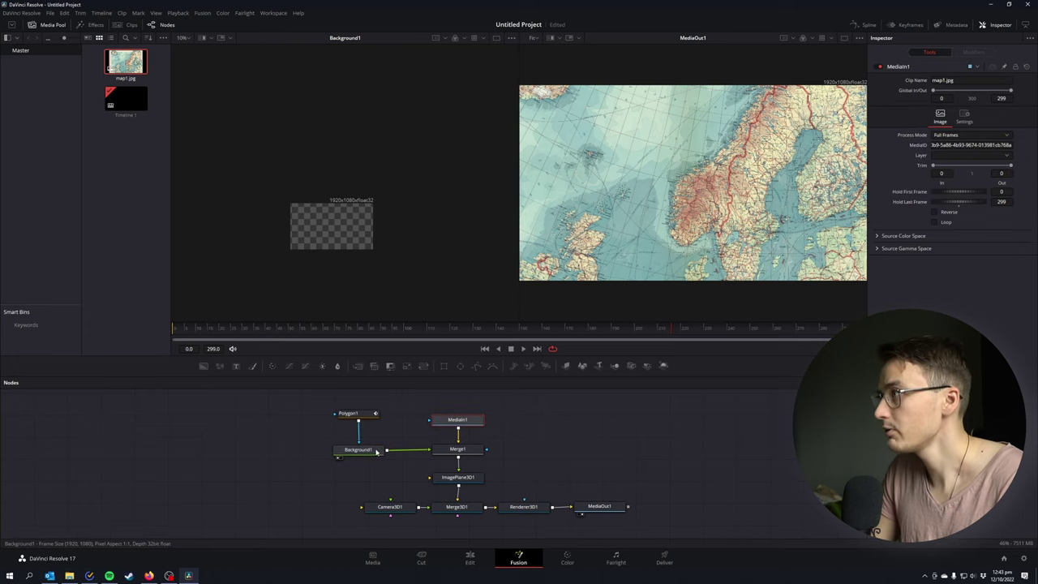
{"action": "left_click", "coordinate": [376, 451]}
{"action": "left_click", "coordinate": [462, 421]}
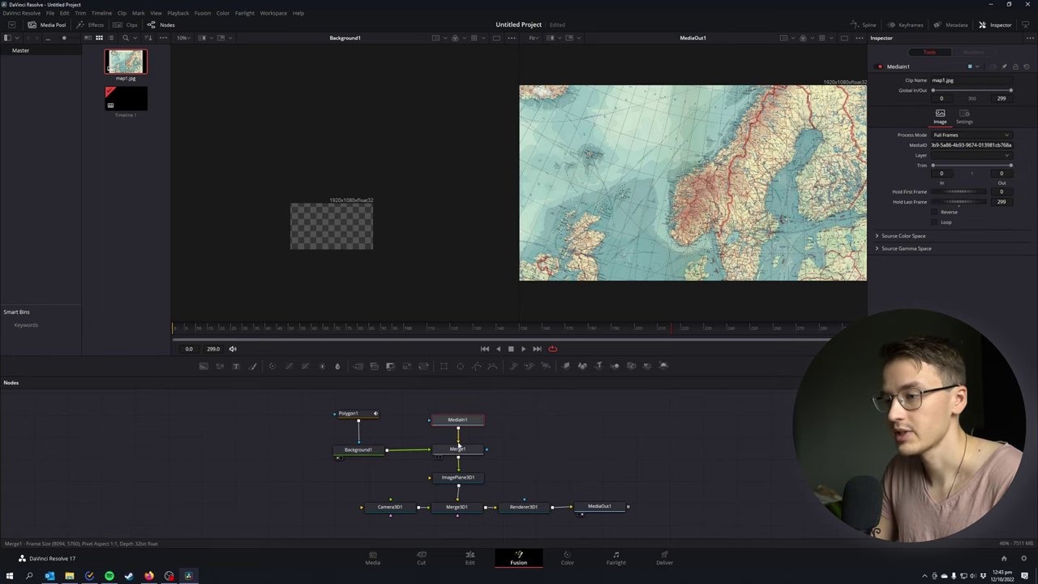
{"action": "key", "text": "1"}
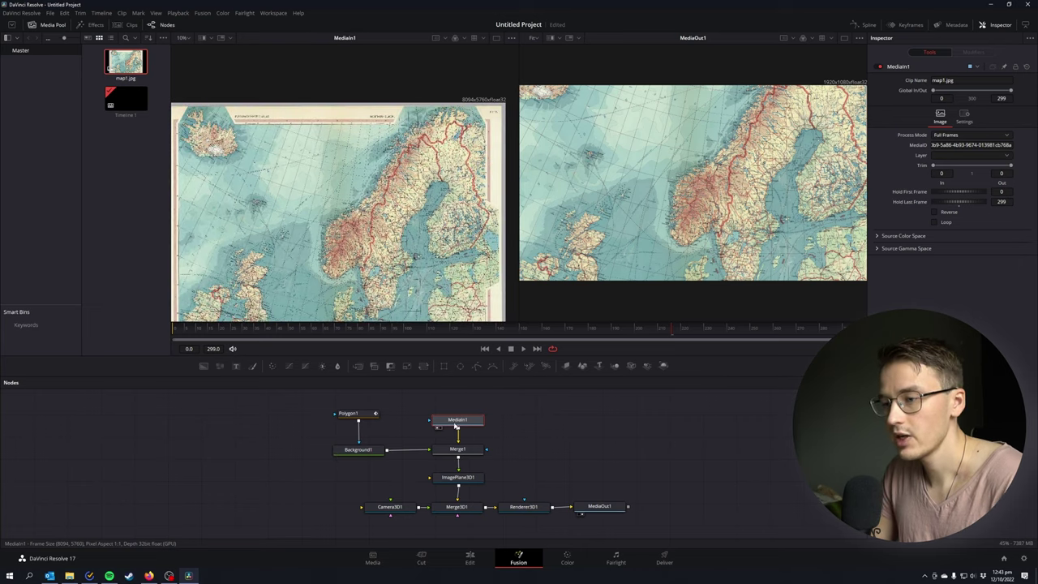
Turn off Auto Resolution for Background1 and set its width to 8094 and height to 5760.
{"action": "left_click", "coordinate": [361, 453]}
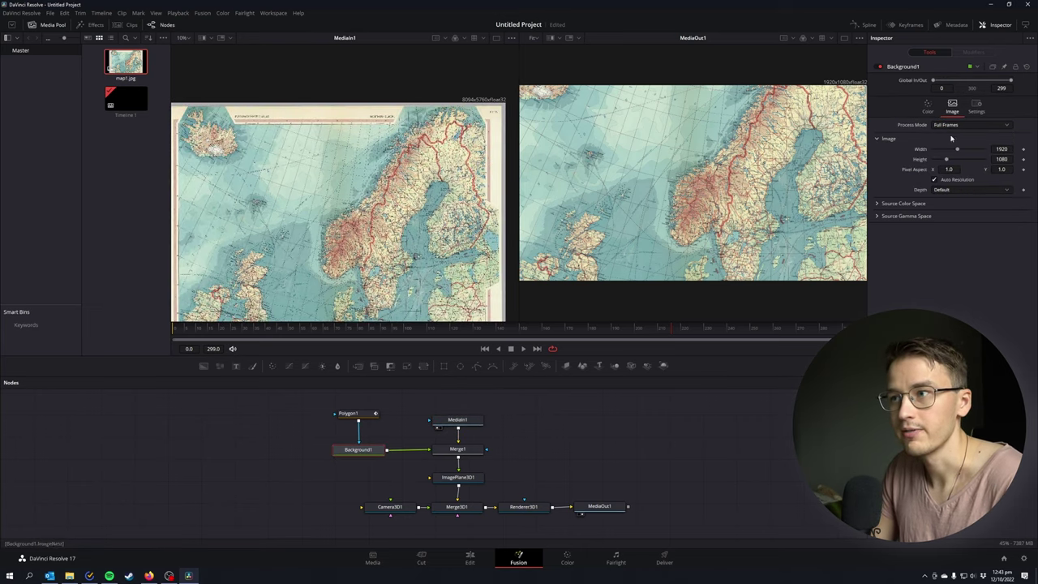
{"action": "left_click", "coordinate": [935, 180]}
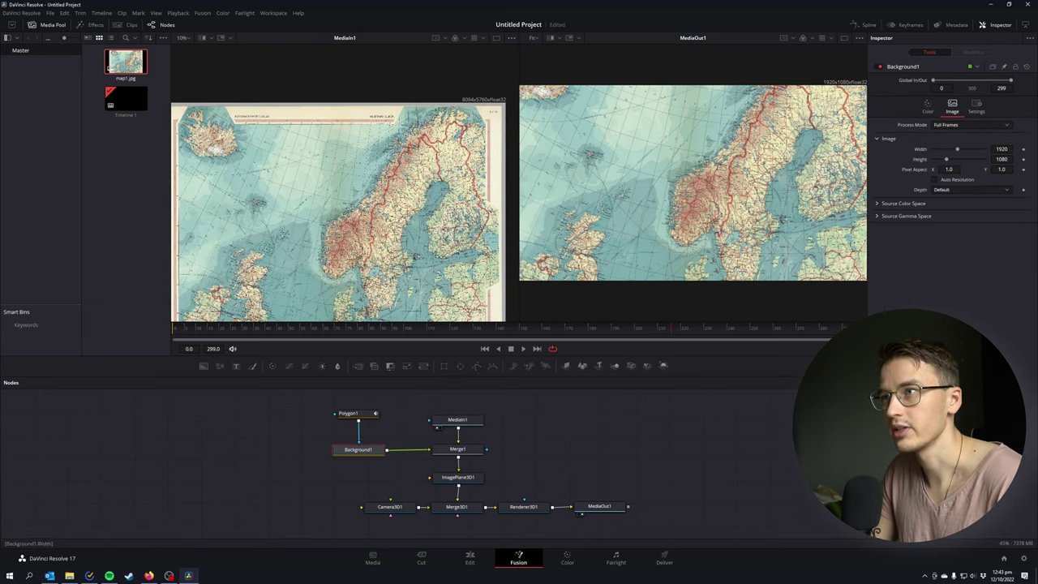
{"action": "left_click", "coordinate": [1003, 149]}
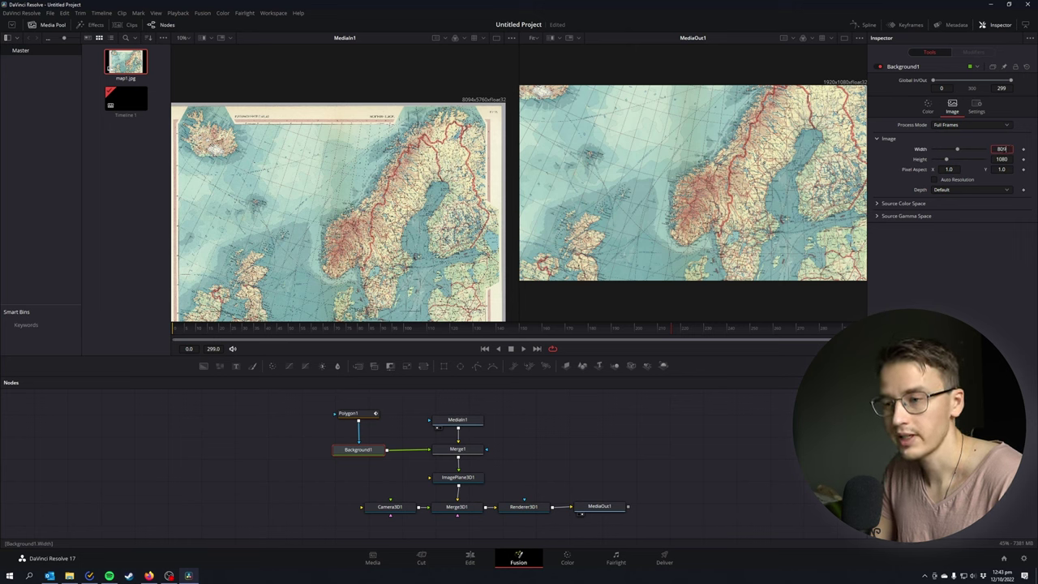
{"action": "type", "text": "8094"}
{"action": "key", "text": "Tab"}
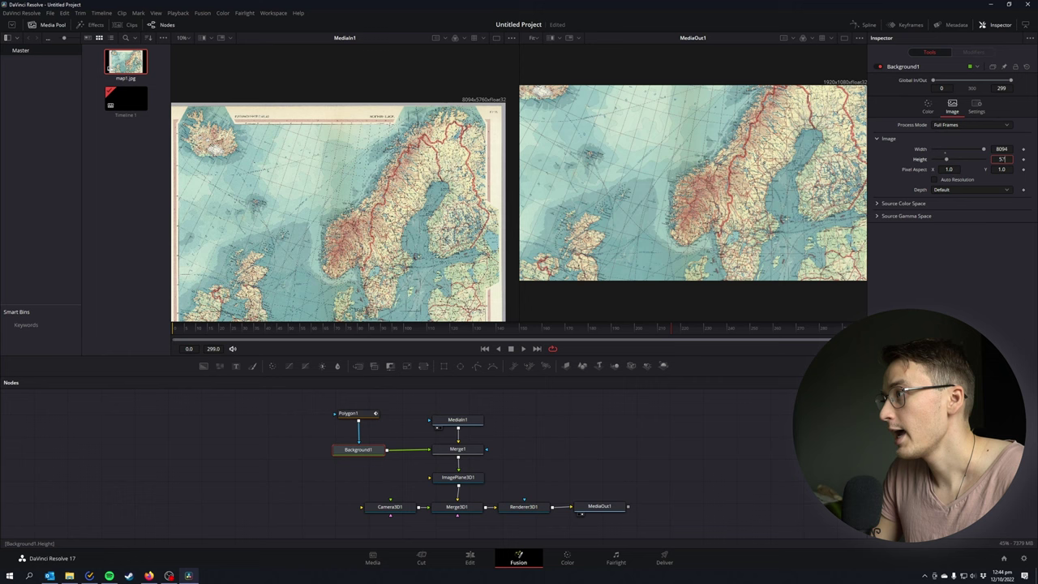
{"action": "type", "text": "5760"}
{"action": "key", "text": "Tab"}
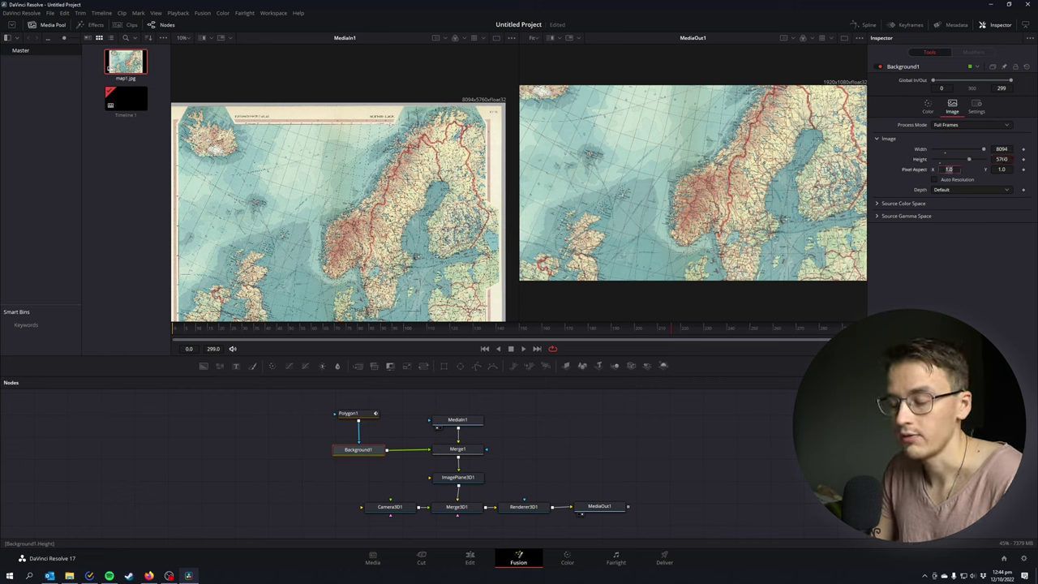
{"action": "left_click", "coordinate": [929, 105]}
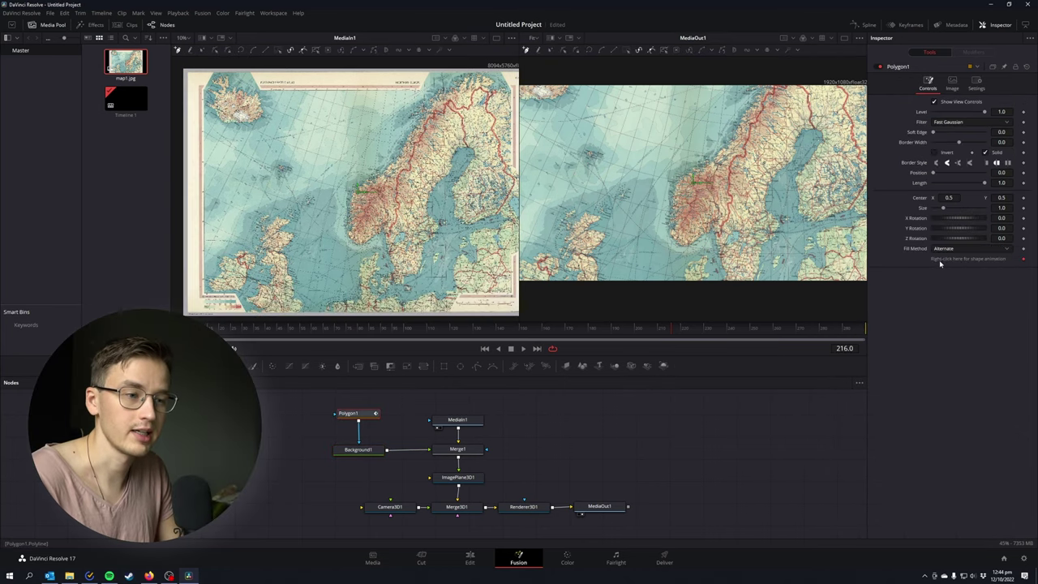
Remove the automatic shape animation from the Polygon1 mask's polyline.
{"action": "left_click", "coordinate": [347, 416]}
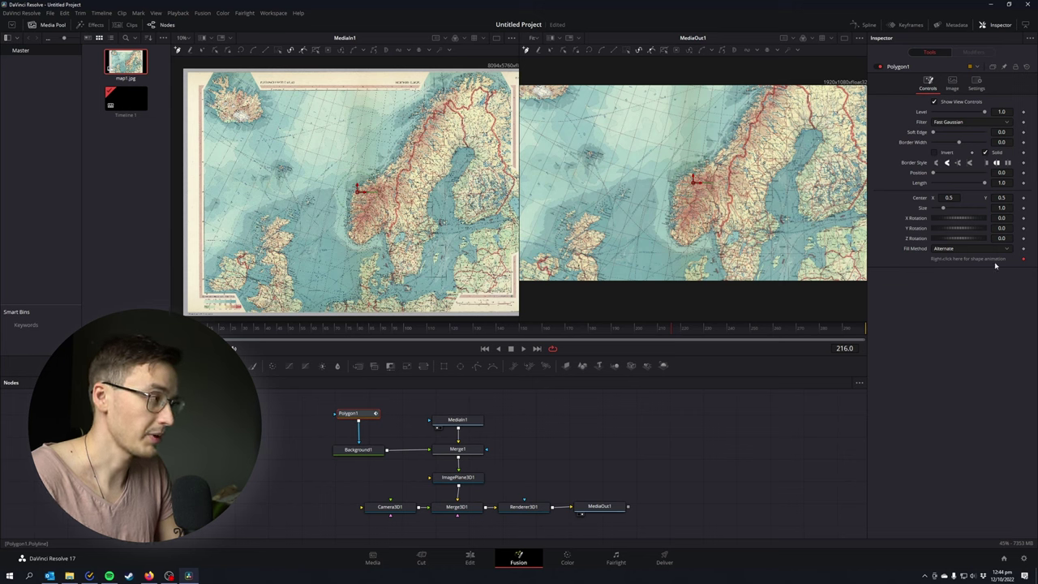
{"action": "right_click", "coordinate": [971, 258]}
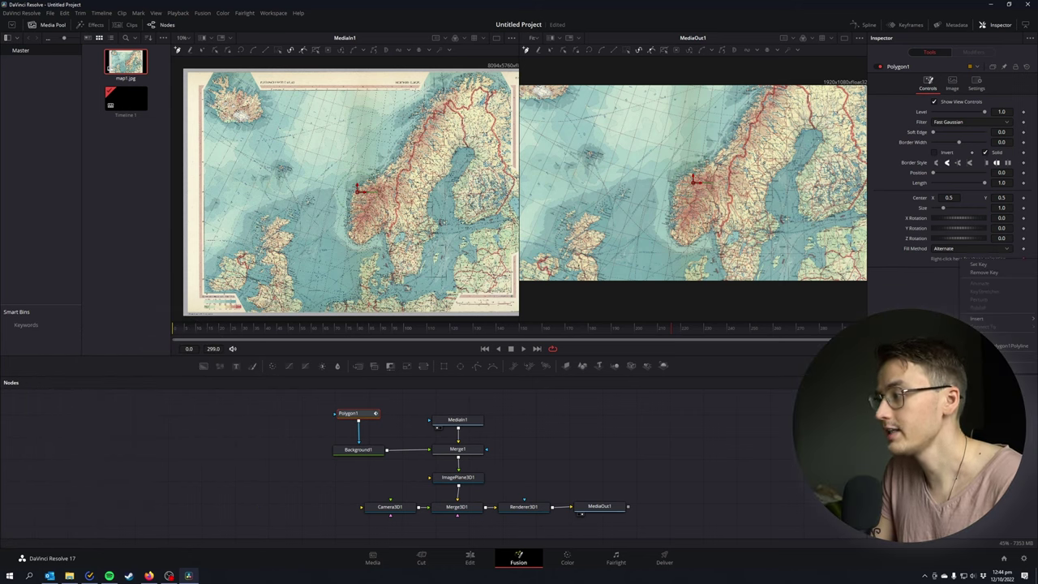
{"action": "left_click", "coordinate": [1013, 346]}
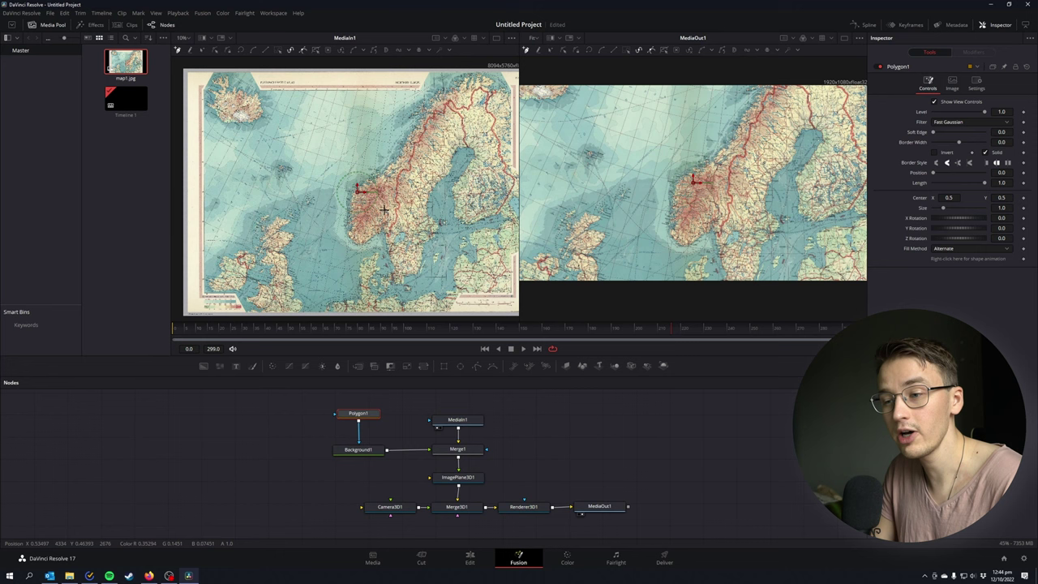
Trace an open Polygon1 route from northern Germany through Denmark and Sweden into Norway, and set its border width to 0.0015.
{"action": "left_click_drag", "start_coordinate": [407, 255], "coordinate": [385, 219]}
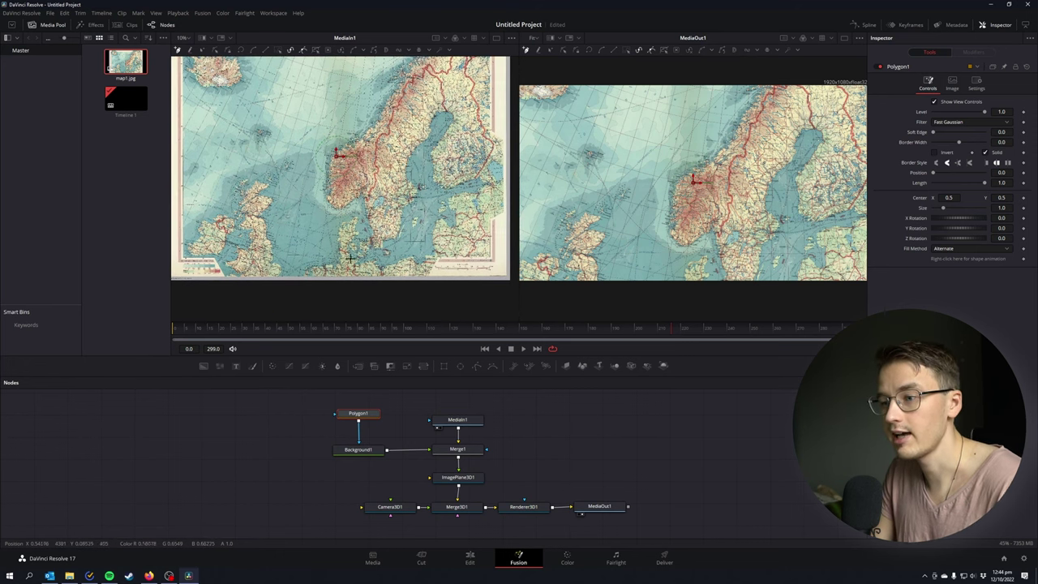
{"action": "scroll", "coordinate": [350, 258], "scroll_direction": "up", "scroll_amount": 5}
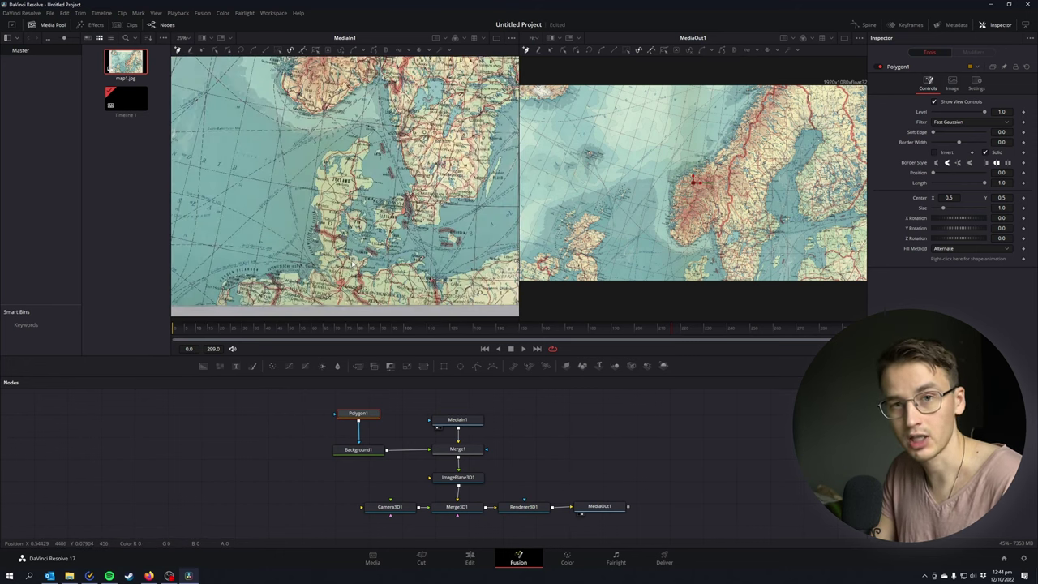
{"action": "mouse_move", "coordinate": [409, 180]}
{"action": "left_mouse_down"}
{"action": "mouse_move", "coordinate": [360, 255]}
{"action": "mouse_move", "coordinate": [382, 163]}
{"action": "mouse_move", "coordinate": [408, 196]}
{"action": "left_mouse_up"}
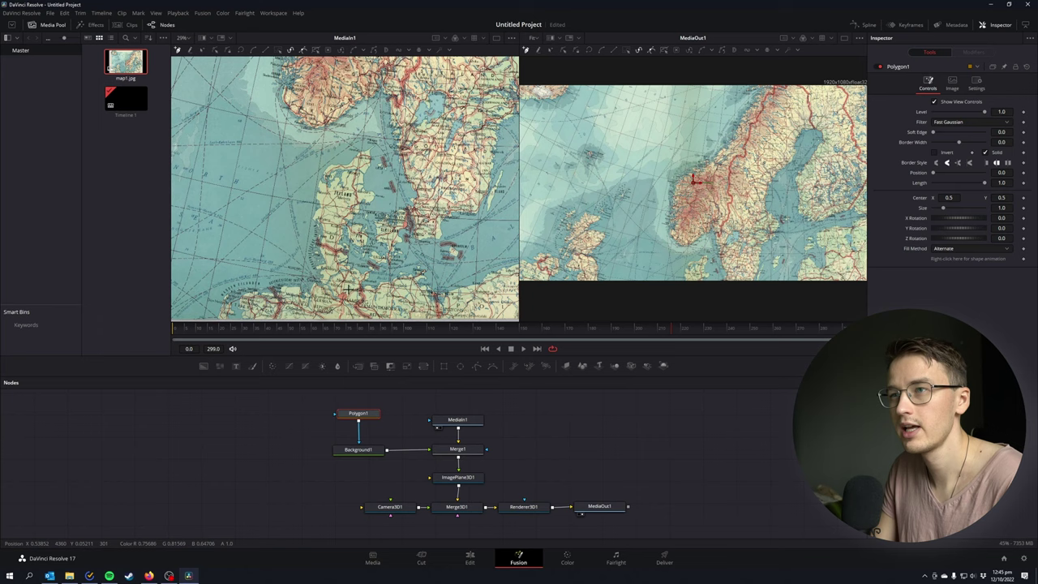
{"action": "scroll", "coordinate": [349, 289], "scroll_direction": "down", "scroll_amount": 3}
{"action": "scroll", "coordinate": [345, 278], "scroll_direction": "up", "scroll_amount": 4}
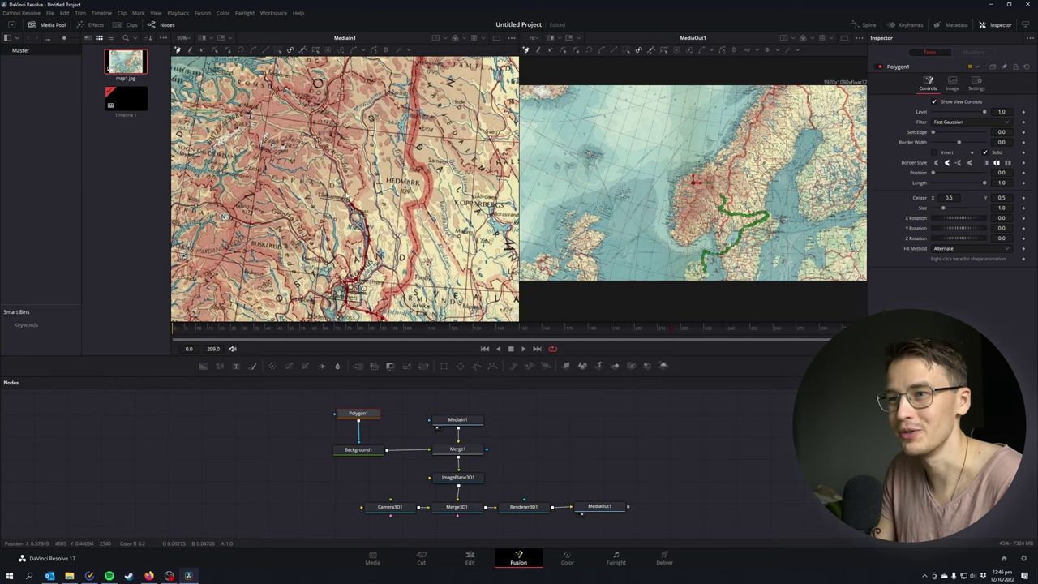
{"action": "scroll", "coordinate": [366, 198], "scroll_direction": "down", "scroll_amount": 8}
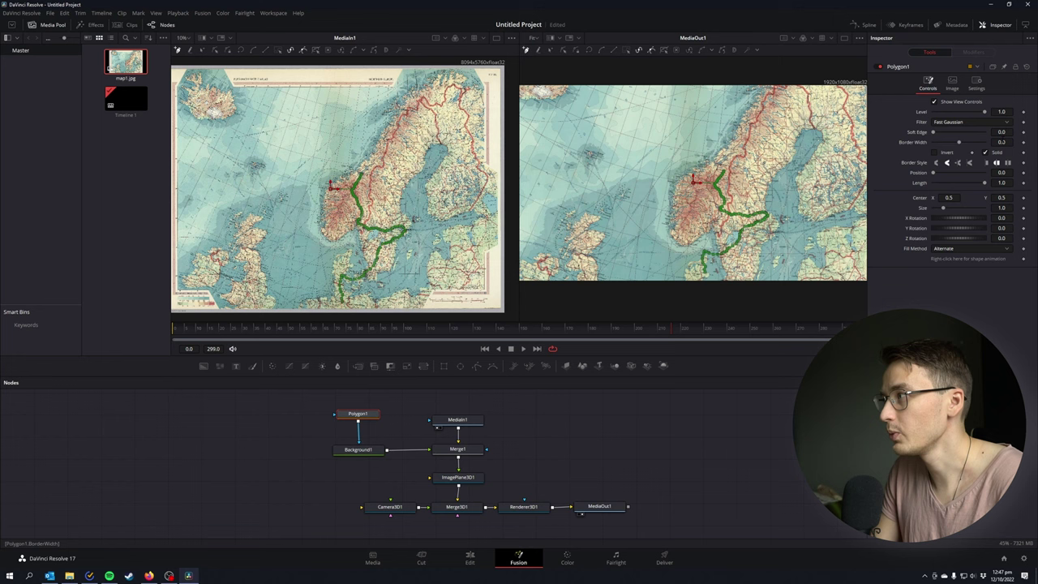
{"action": "left_click_drag", "start_coordinate": [959, 142], "coordinate": [960, 144]}
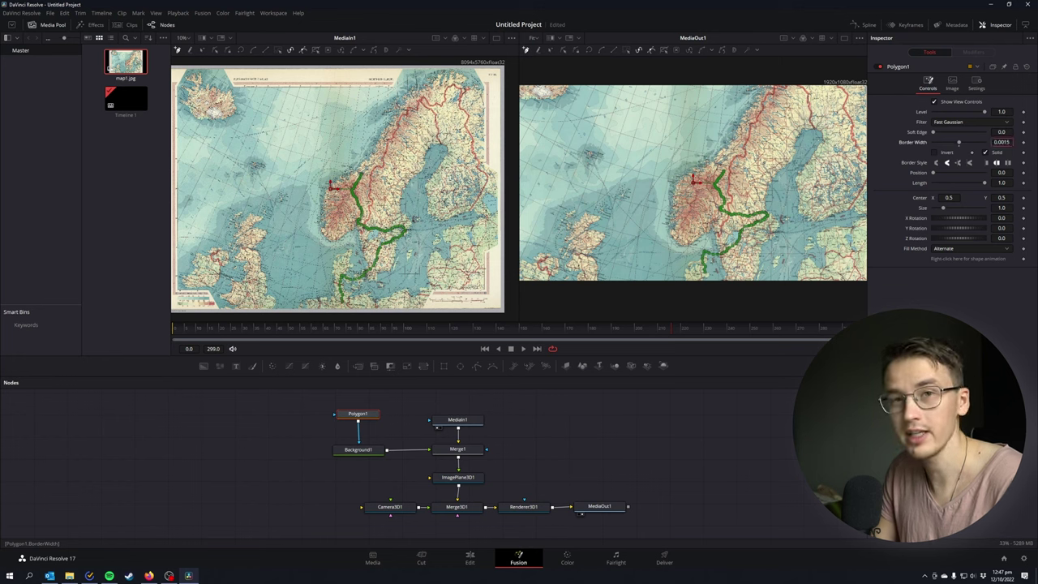
Set Polygon1's border width to 0.002 and hide its view controls.
{"action": "key", "text": "Return"}
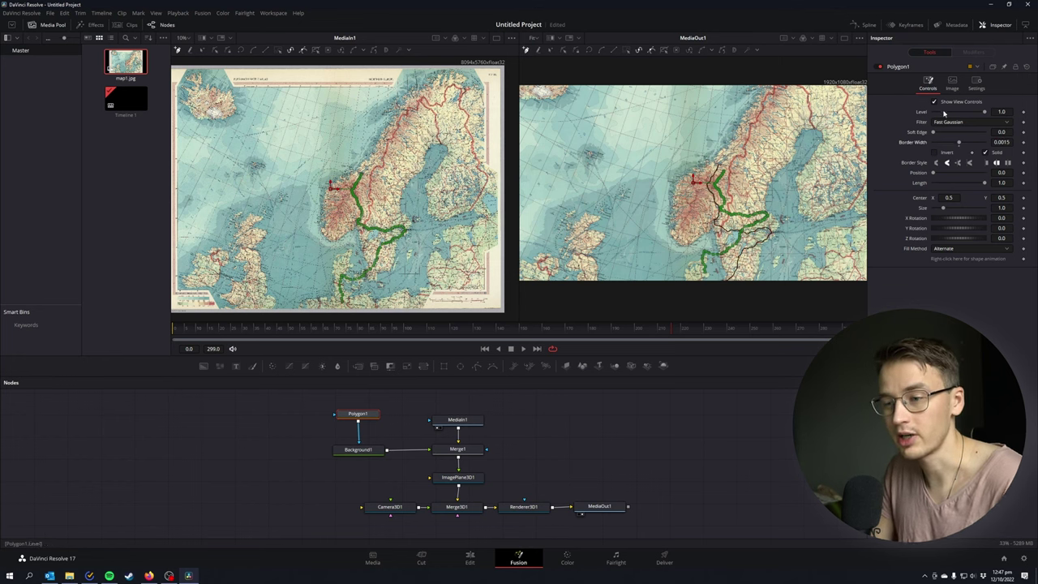
{"action": "left_click", "coordinate": [942, 103]}
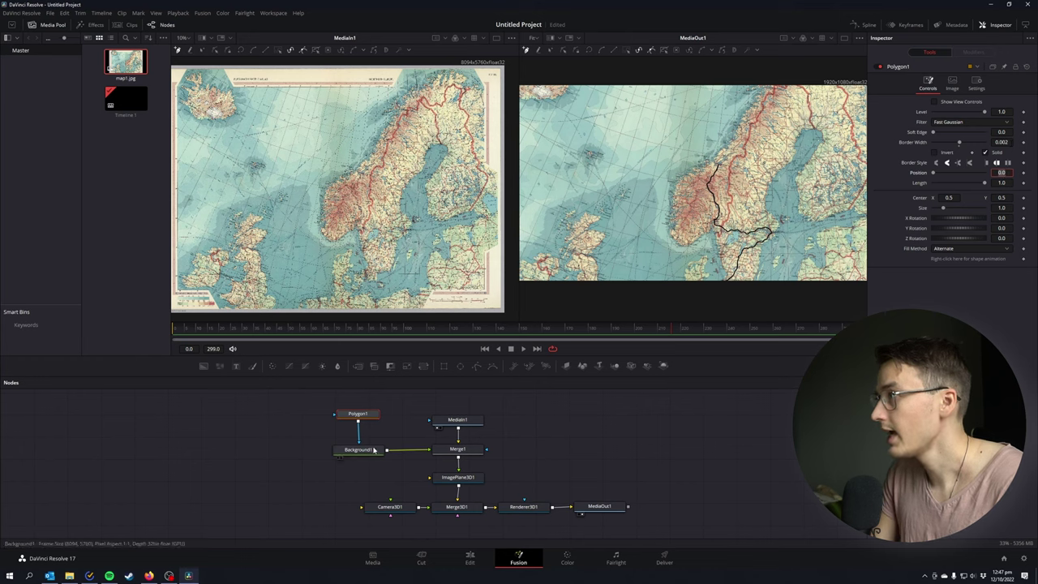
Colour the route line pure yellow (#ffff00) through Background1's colour setting.
{"action": "left_click", "coordinate": [367, 454]}
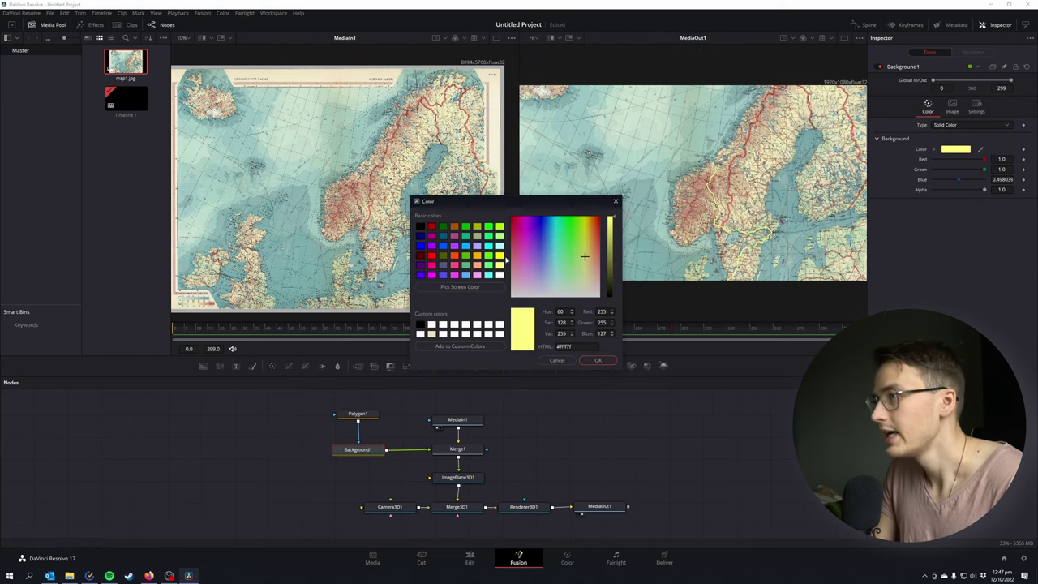
{"action": "left_click", "coordinate": [500, 256]}
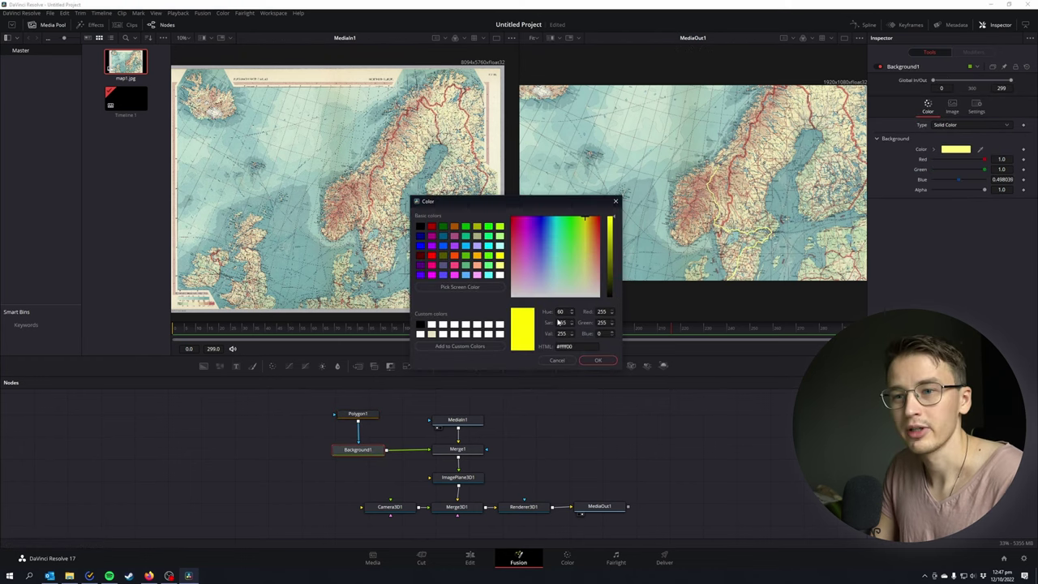
{"action": "left_click", "coordinate": [598, 360]}
Add a keyframe for Polygon1's Length at frame 0 and set the value to 0.0.
{"action": "left_click", "coordinate": [357, 414]}
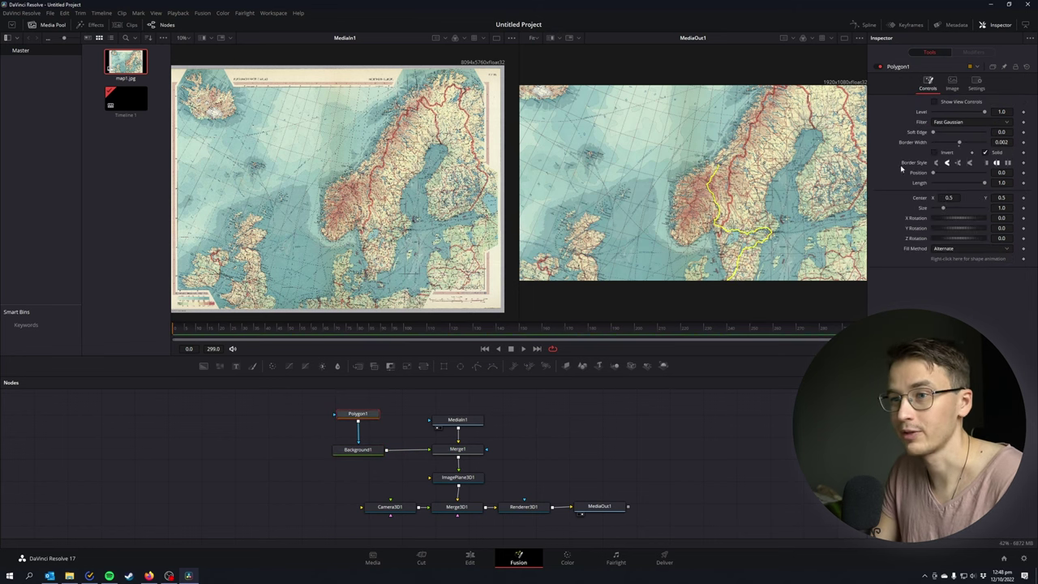
{"action": "left_click", "coordinate": [1023, 183]}
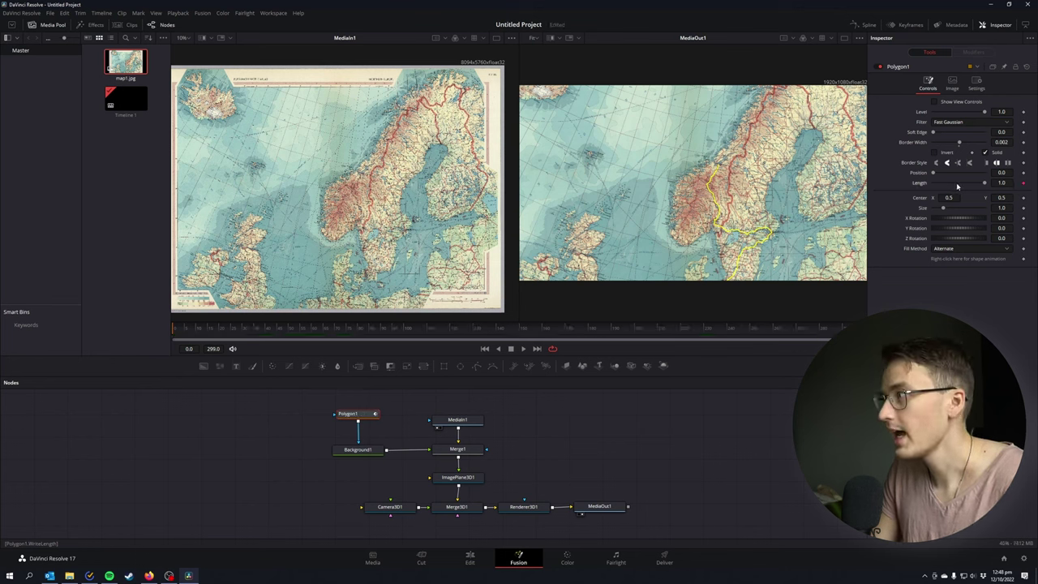
{"action": "left_click_drag", "start_coordinate": [985, 185], "coordinate": [925, 184]}
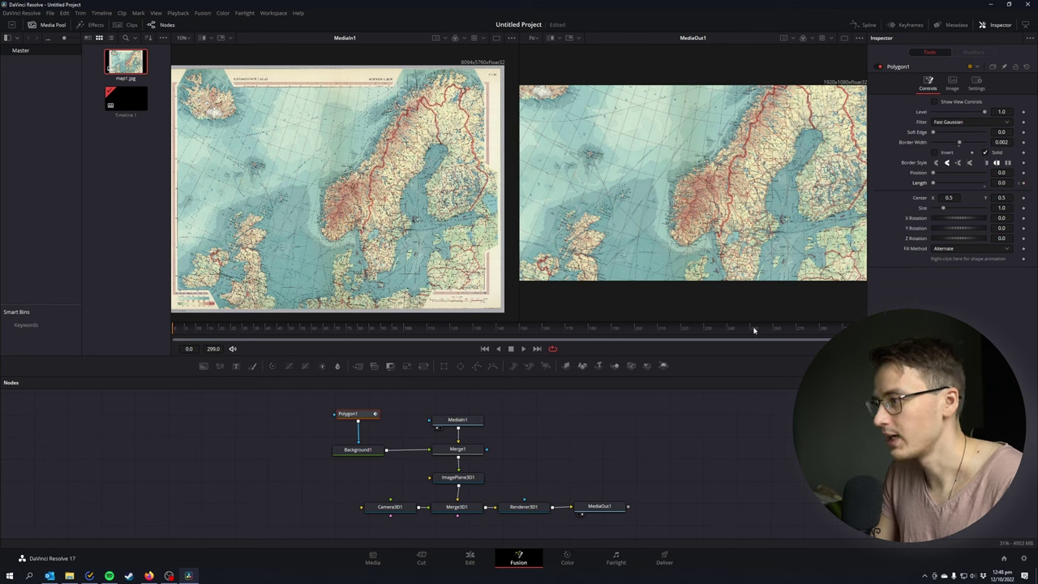
Keyframe Polygon1's Length at frame 240 so the full route is drawn, and scrub back to preview the line growing.
{"action": "left_click", "coordinate": [851, 328]}
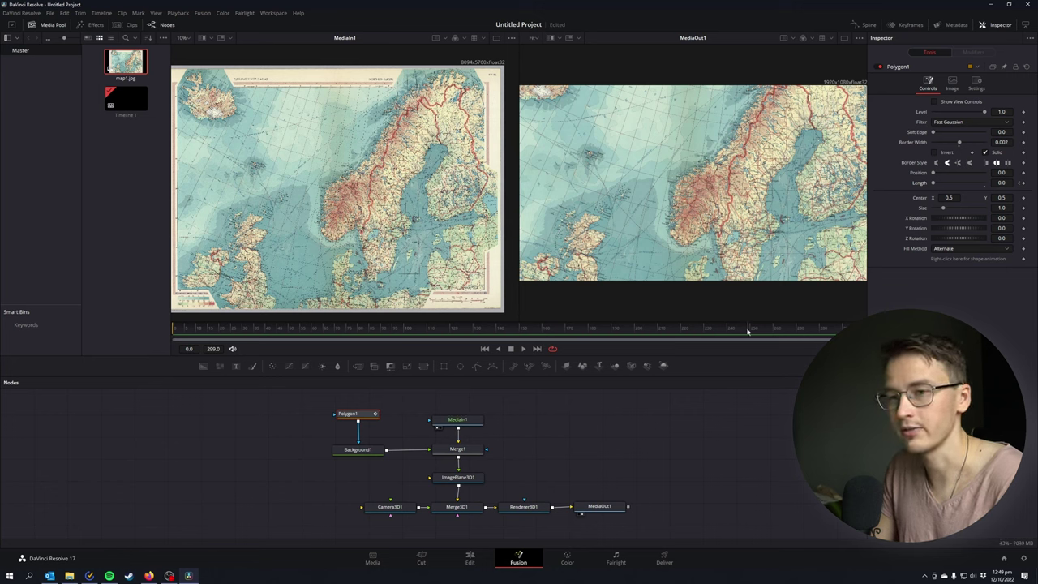
{"action": "left_click_drag", "start_coordinate": [748, 331], "coordinate": [728, 331]}
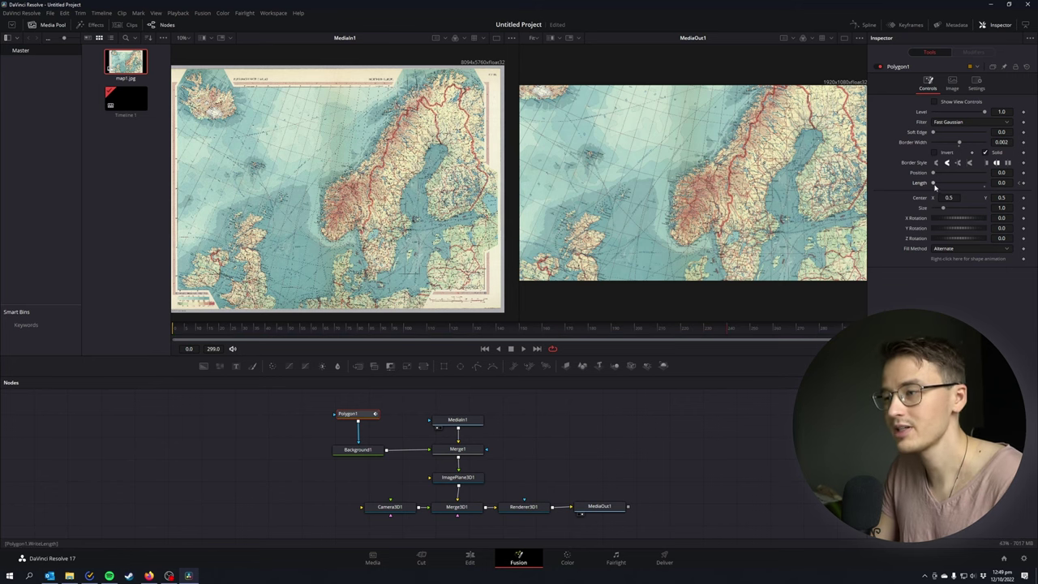
{"action": "left_click_drag", "start_coordinate": [501, 331], "coordinate": [144, 330]}
{"action": "scroll", "coordinate": [736, 244], "scroll_direction": "up", "scroll_amount": 5}
{"action": "scroll", "coordinate": [737, 244], "scroll_direction": "down", "scroll_amount": 2}
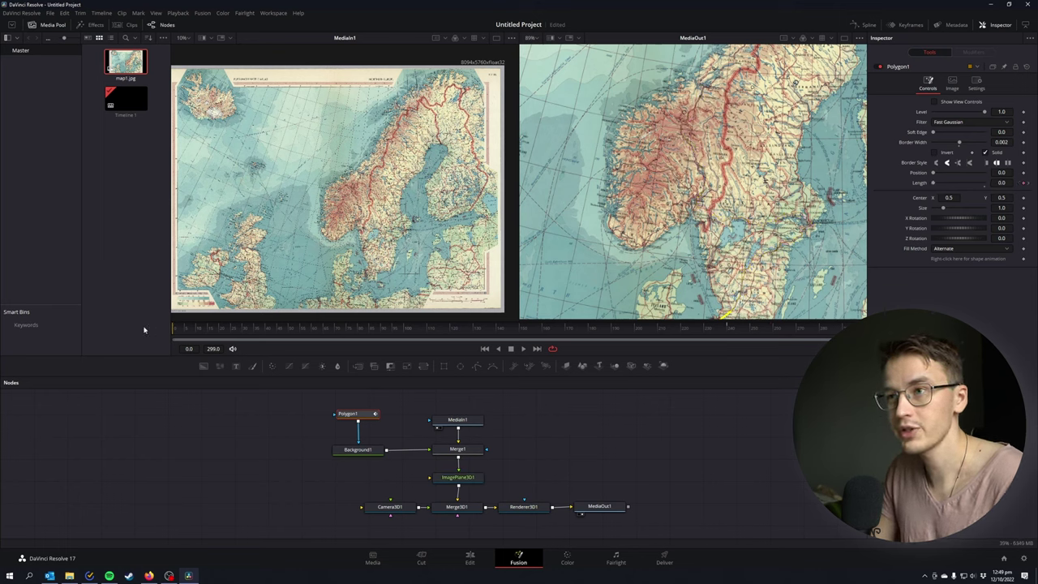
{"action": "scroll", "coordinate": [726, 245], "scroll_direction": "down", "scroll_amount": 2}
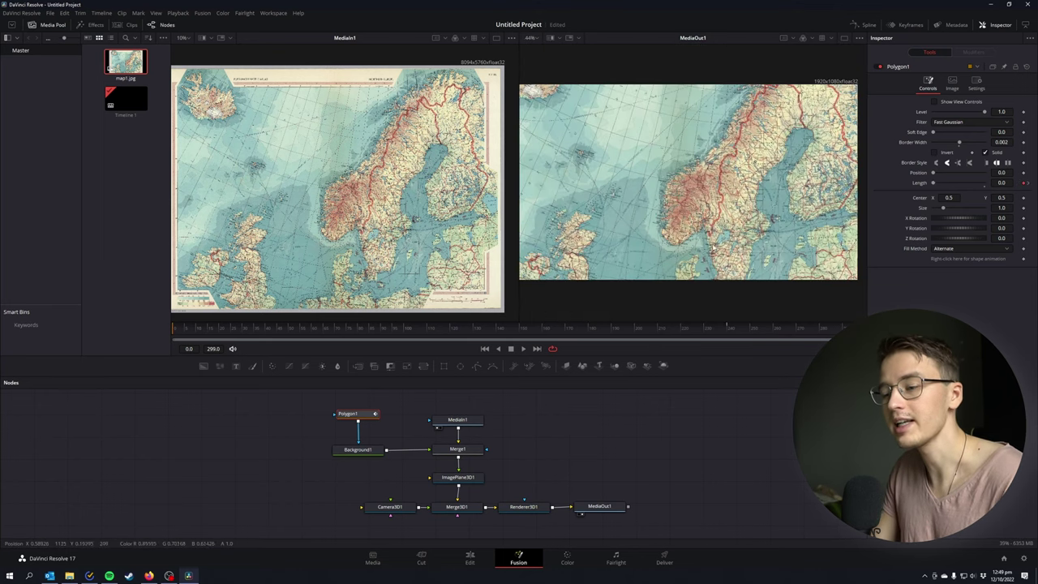
Show Merge3D1 in the first viewer and move Camera3D1 close over Denmark, to about X 0.138, Y -1.187, Z 3.052.
{"action": "left_click", "coordinate": [459, 507]}
{"action": "left_click", "coordinate": [437, 516]}
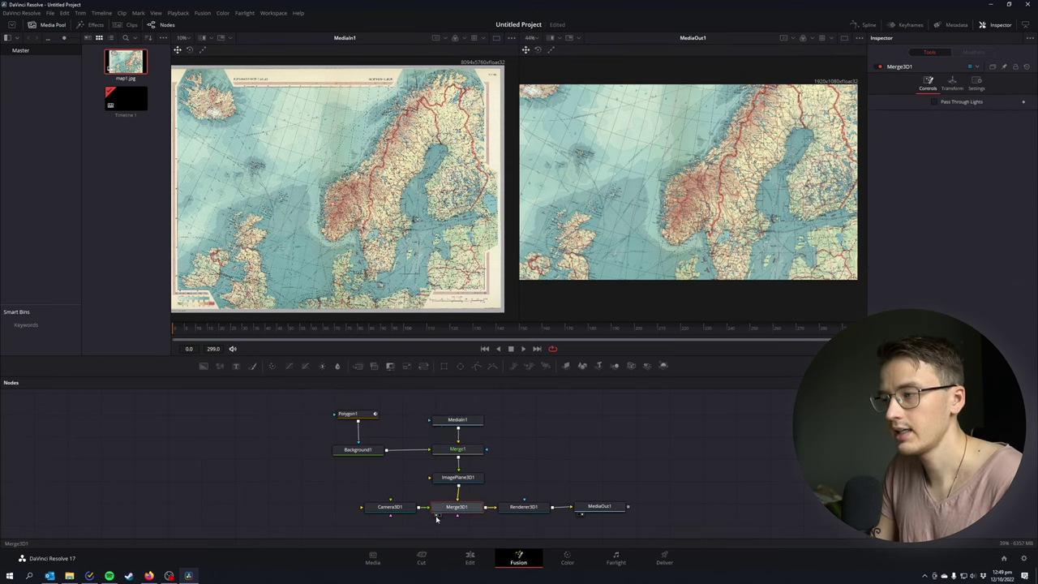
{"action": "left_click_drag", "start_coordinate": [387, 225], "coordinate": [385, 255]}
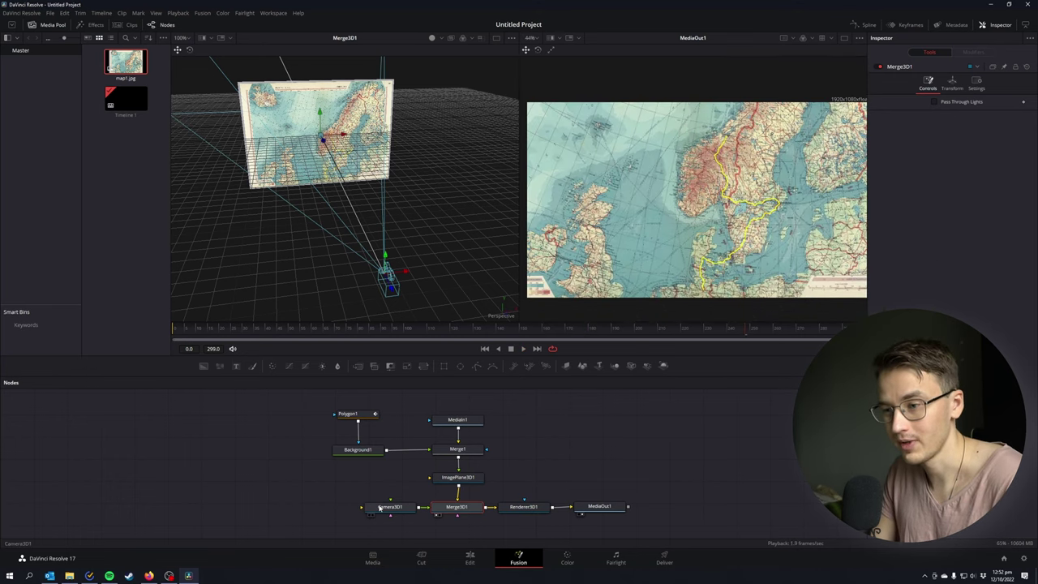
{"action": "left_click", "coordinate": [377, 508]}
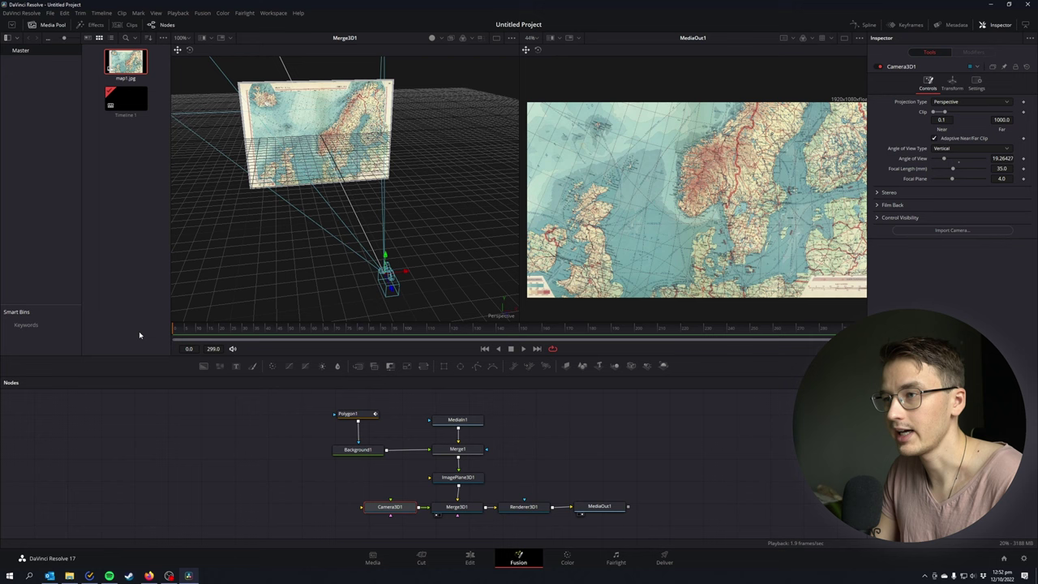
{"action": "left_click_drag", "start_coordinate": [387, 253], "coordinate": [341, 185]}
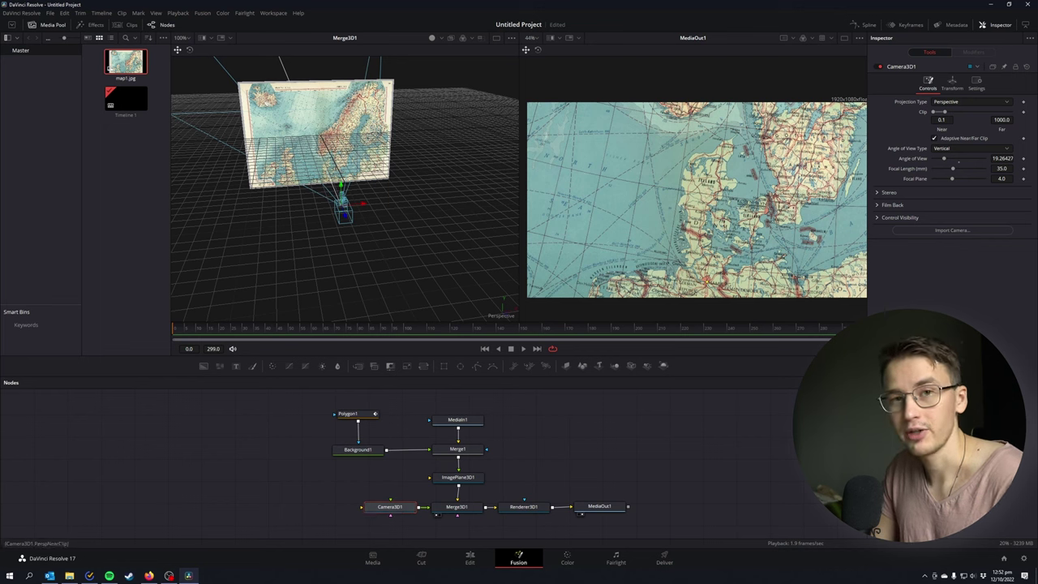
Animate Camera3D1's whole translation and rotation groups with keyframes at frame 0.
{"action": "left_click", "coordinate": [951, 85]}
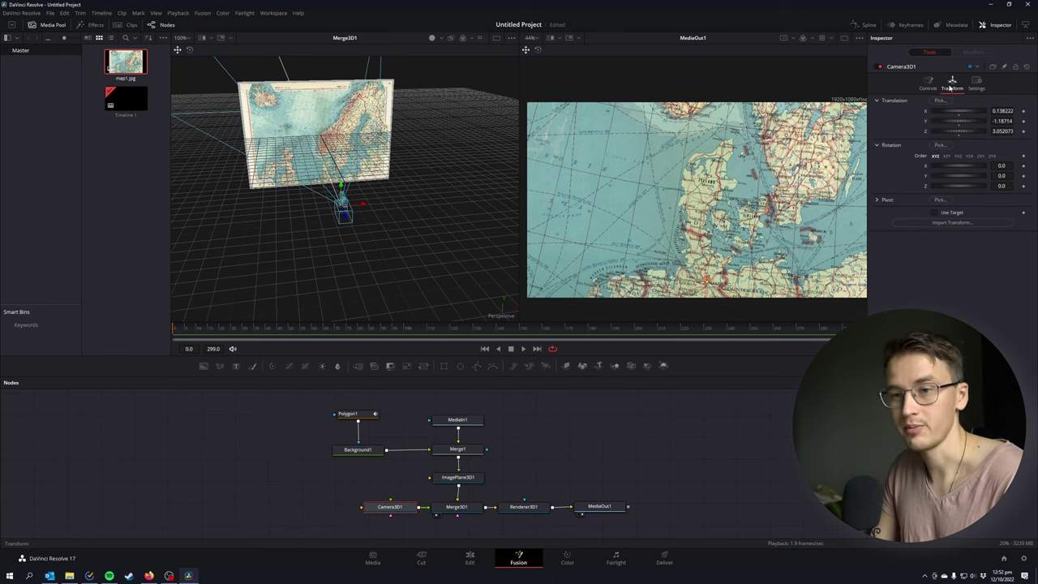
{"action": "right_click", "coordinate": [900, 102]}
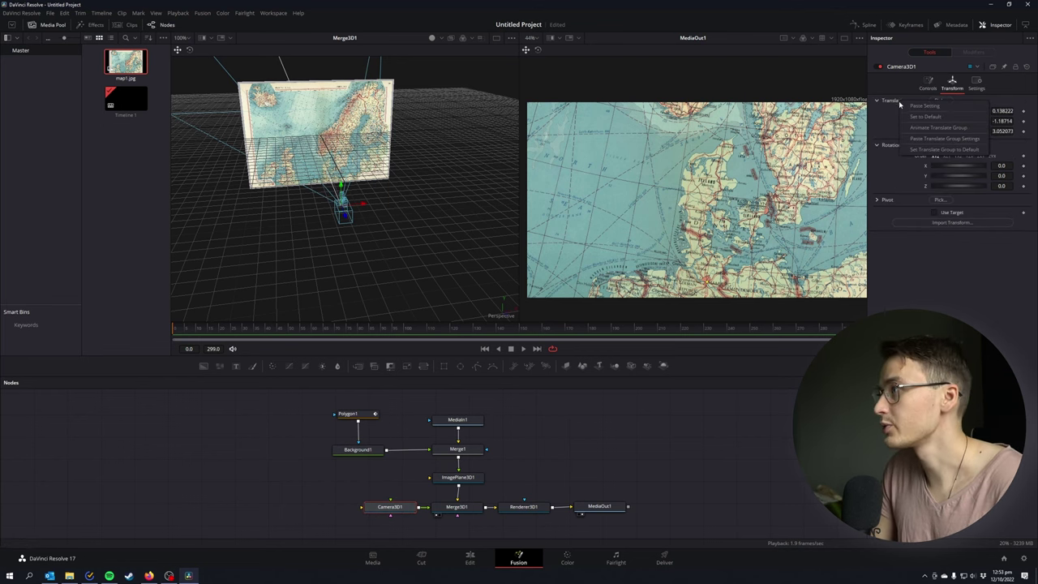
{"action": "left_click", "coordinate": [936, 128]}
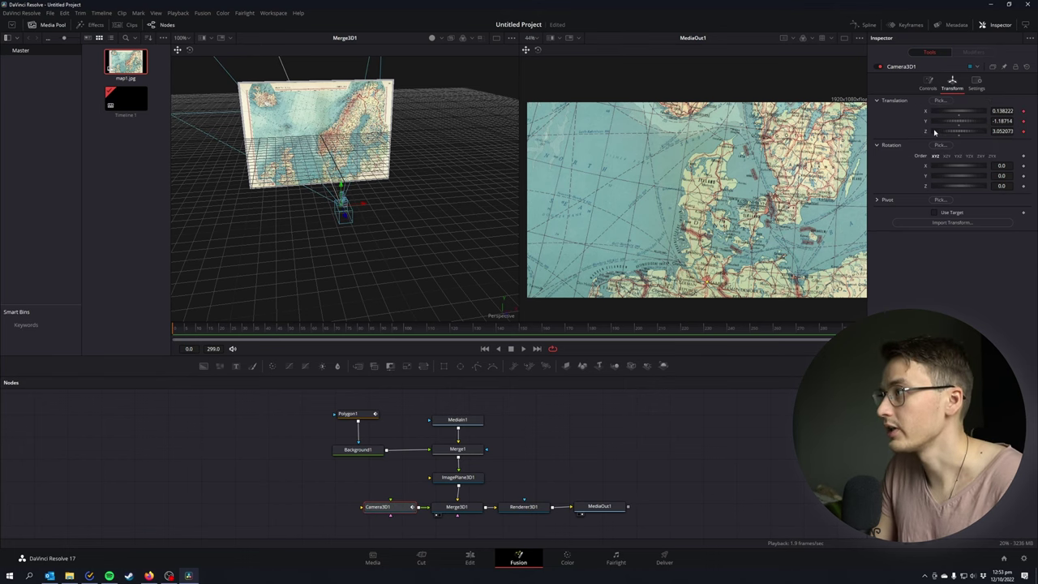
{"action": "right_click", "coordinate": [893, 146]}
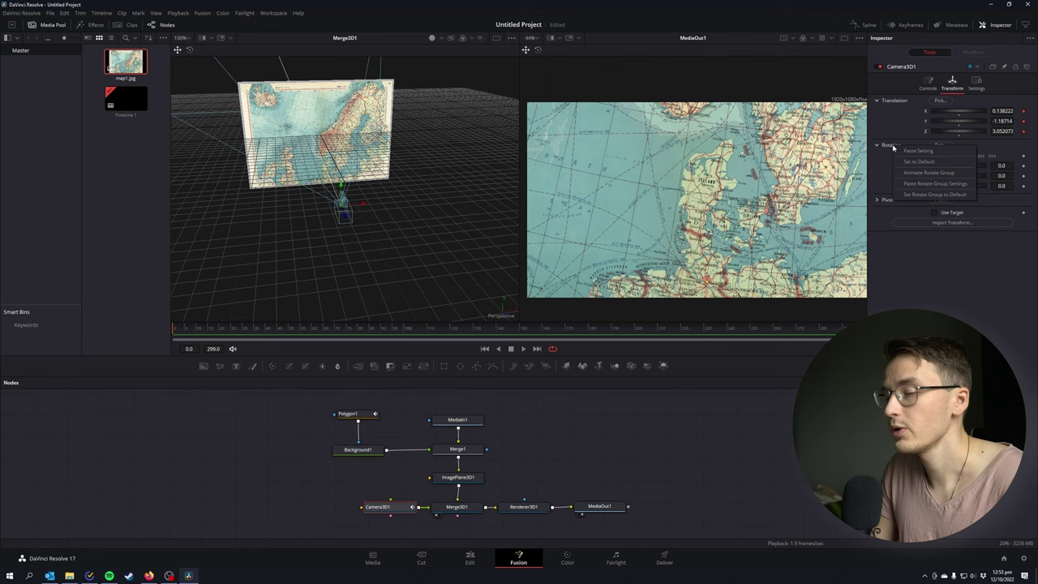
{"action": "left_click", "coordinate": [919, 174]}
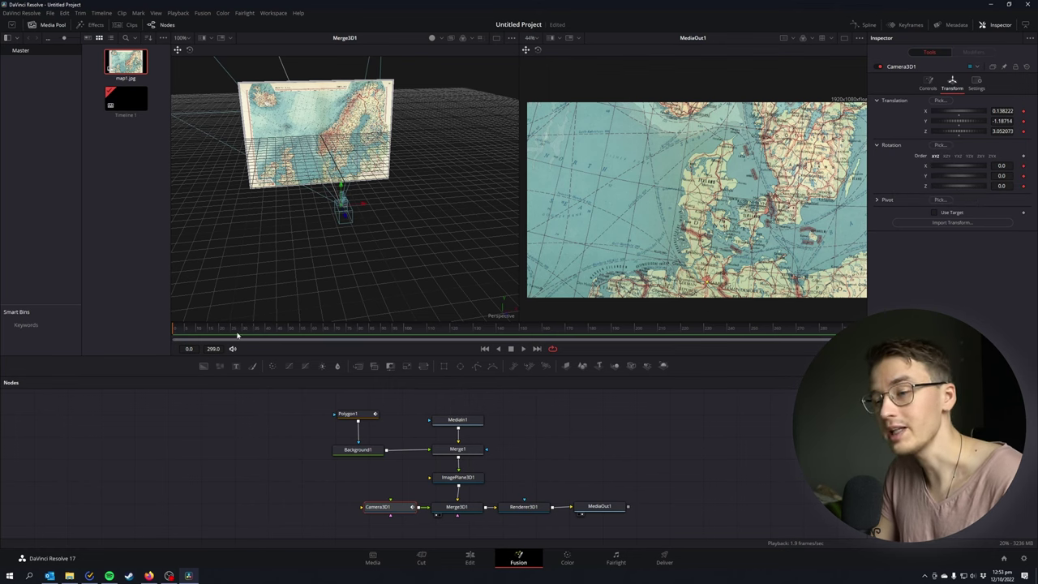
At about frame 60, set Camera3D1's Y rotation to 20 and shift the camera along X to bring the route back into view.
{"action": "left_click_drag", "start_coordinate": [238, 335], "coordinate": [312, 330]}
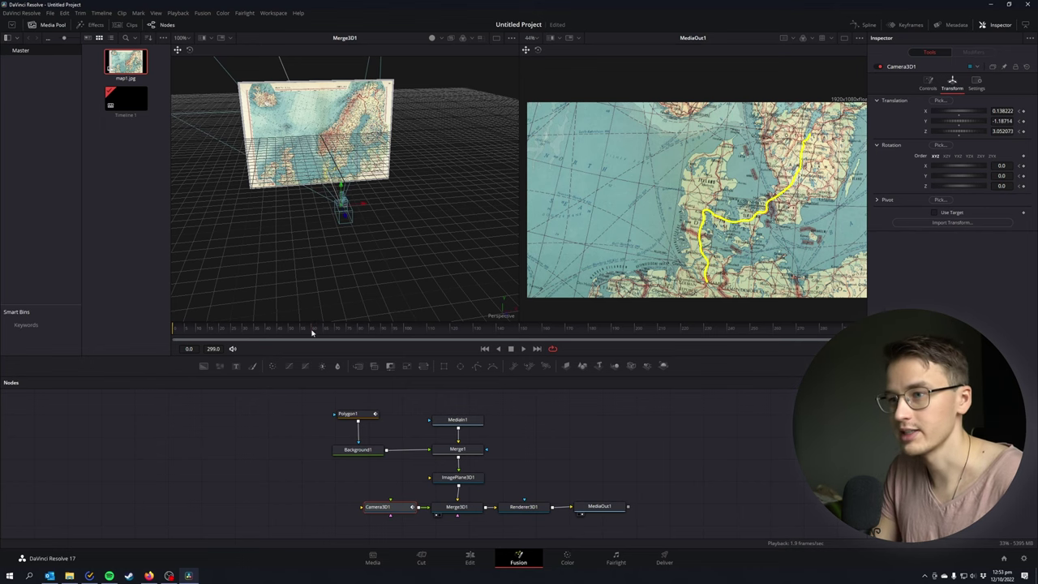
{"action": "left_click", "coordinate": [312, 332]}
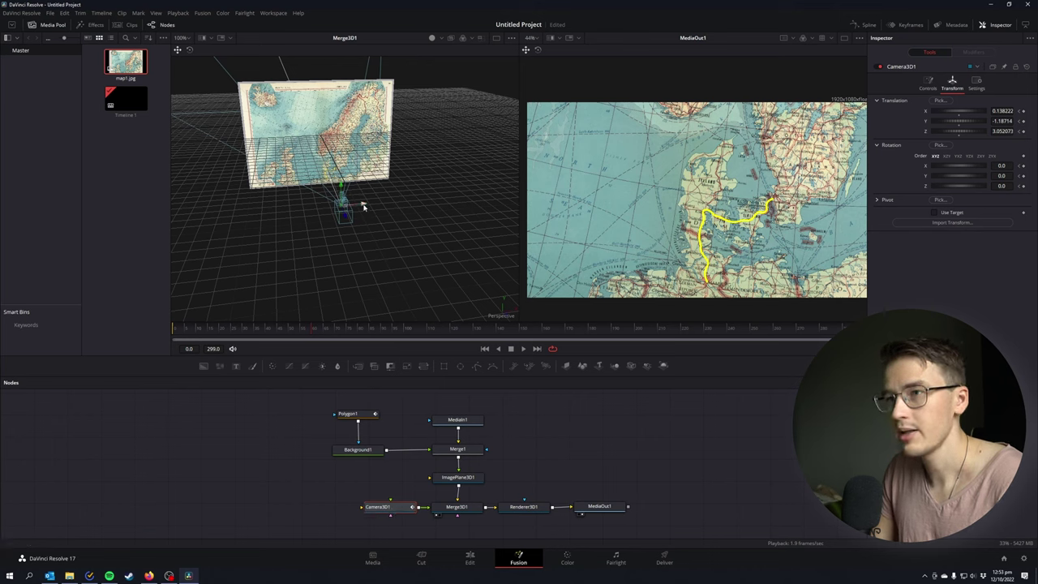
{"action": "left_click", "coordinate": [190, 50]}
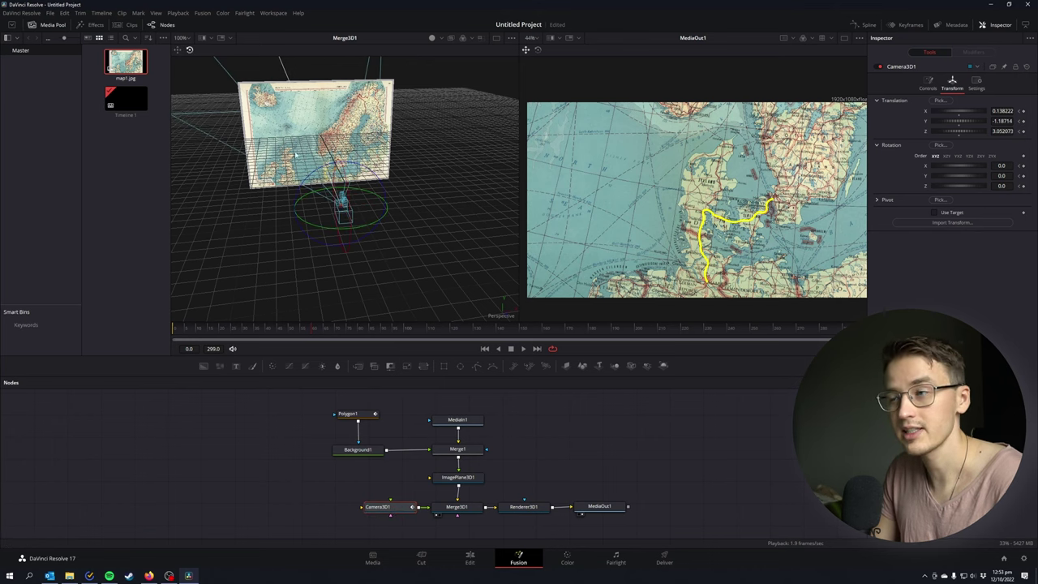
{"action": "left_click_drag", "start_coordinate": [365, 228], "coordinate": [370, 228]}
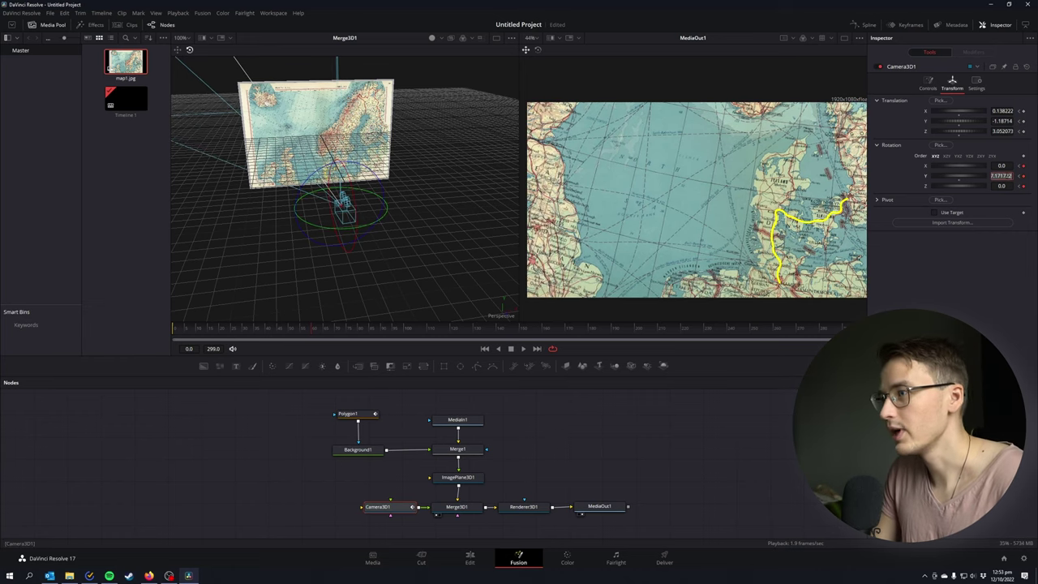
{"action": "type", "text": "20"}
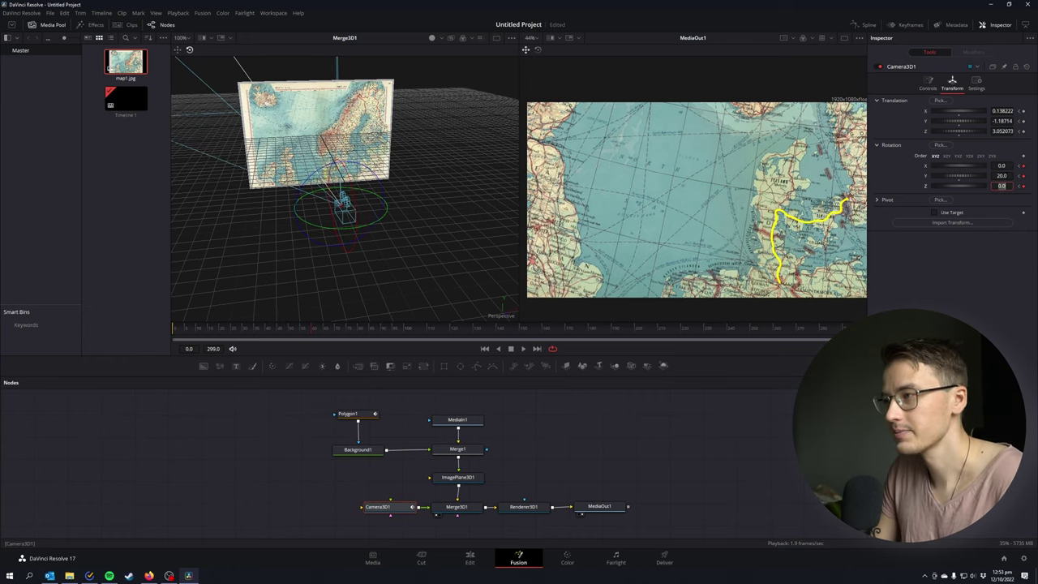
{"action": "key", "text": "Tab"}
{"action": "left_click", "coordinate": [178, 50]}
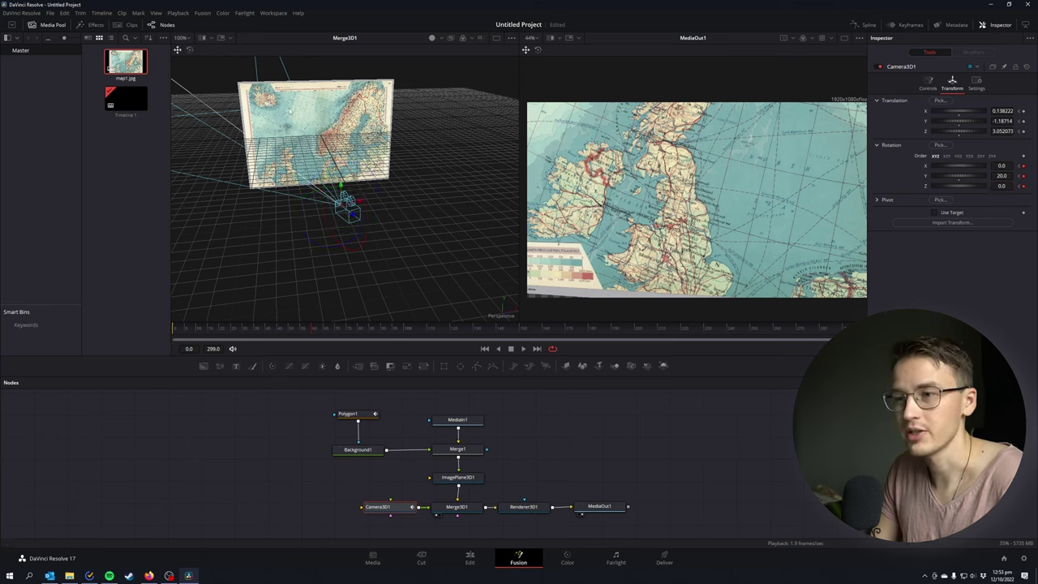
{"action": "left_click_drag", "start_coordinate": [358, 201], "coordinate": [395, 205]}
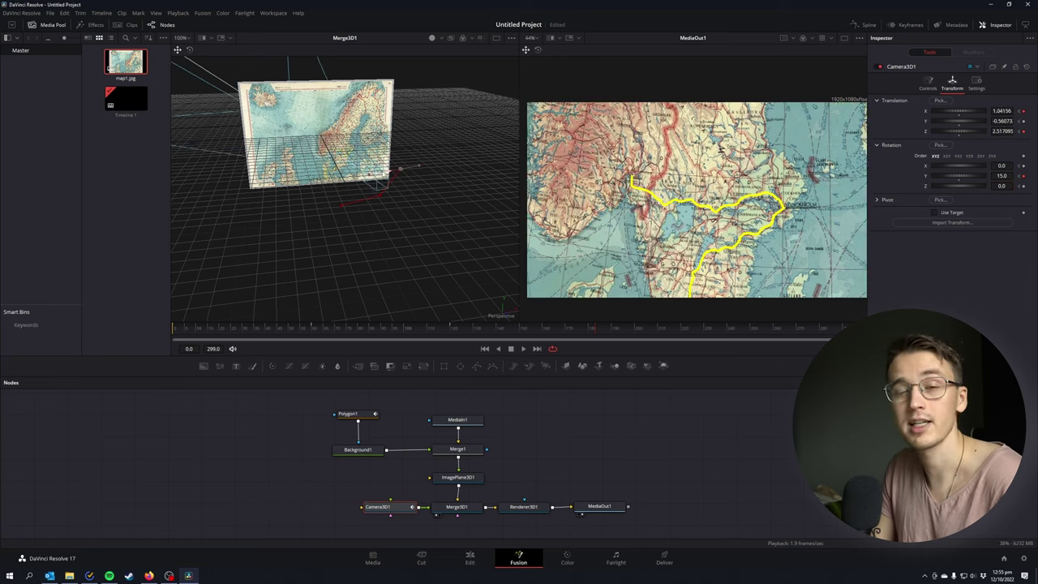
At about frame 183, reposition Camera3D1 to about X 1.090, Y -0.490, Z 2.381 to follow the route into Norway.
{"action": "left_click_drag", "start_coordinate": [399, 169], "coordinate": [410, 167]}
{"action": "scroll", "coordinate": [389, 180], "scroll_direction": "up", "scroll_amount": 3}
{"action": "left_click_drag", "start_coordinate": [407, 272], "coordinate": [398, 243]}
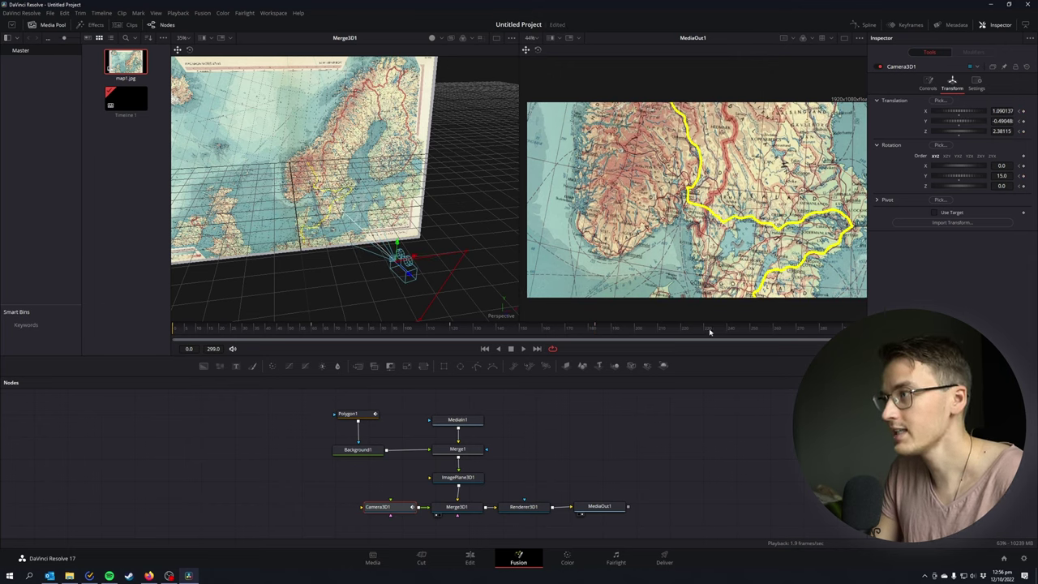
At frame 240, set Camera3D1's Y rotation to 30 and move it to about X 1.389, Y 0.123, Z 2.209 near the route's end.
{"action": "left_click", "coordinate": [727, 331]}
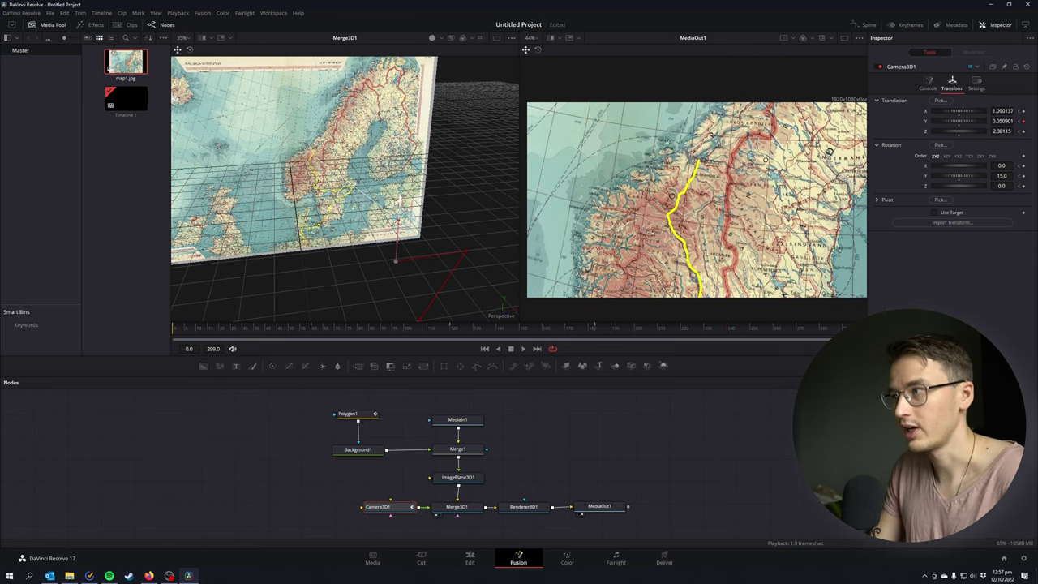
{"action": "key", "text": "Return"}
{"action": "left_click_drag", "start_coordinate": [412, 213], "coordinate": [478, 207]}
{"action": "scroll", "coordinate": [430, 211], "scroll_direction": "up", "scroll_amount": 2}
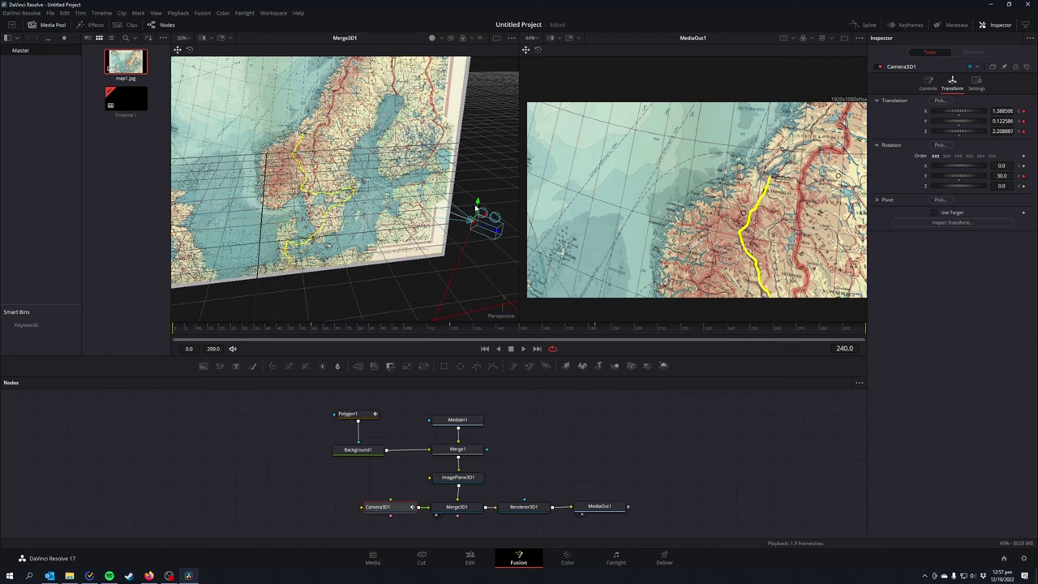
At frame 270, push Camera3D1 slightly closer to the map, to about X 1.357 and Z 2.096.
{"action": "left_click", "coordinate": [646, 333]}
{"action": "left_click_drag", "start_coordinate": [645, 333], "coordinate": [762, 332]}
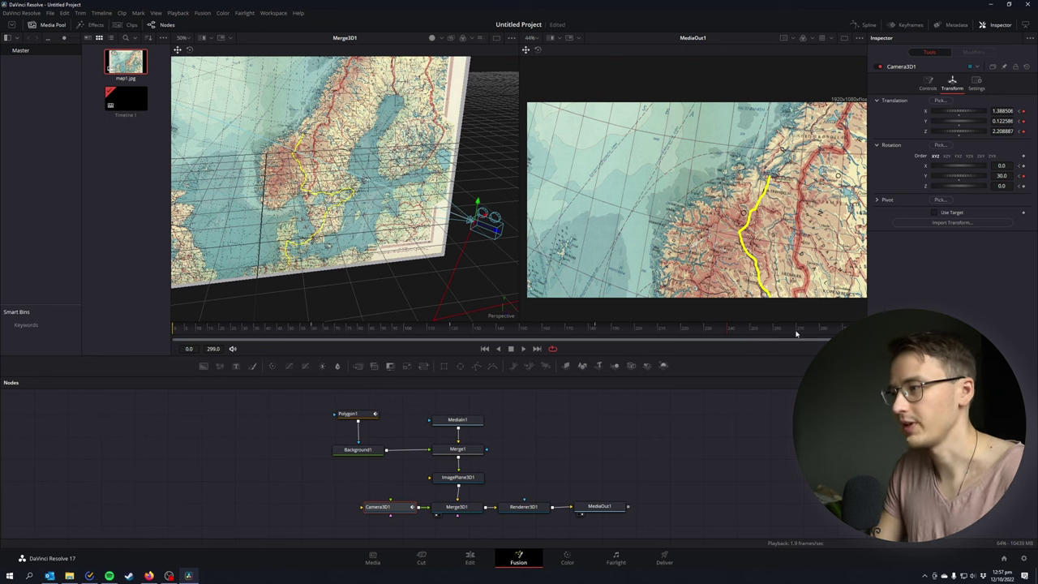
{"action": "left_click_drag", "start_coordinate": [496, 233], "coordinate": [485, 225]}
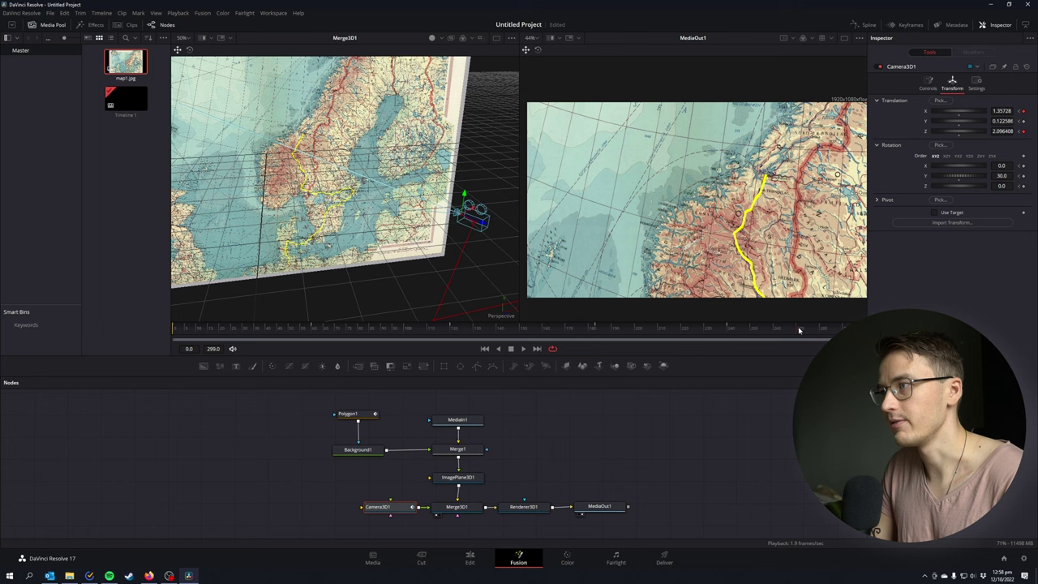
Open the Keyframes editor, expand Camera3D1, and move its last XOffset and ZOffset keyframes to frame 299.
{"action": "left_click", "coordinate": [904, 25]}
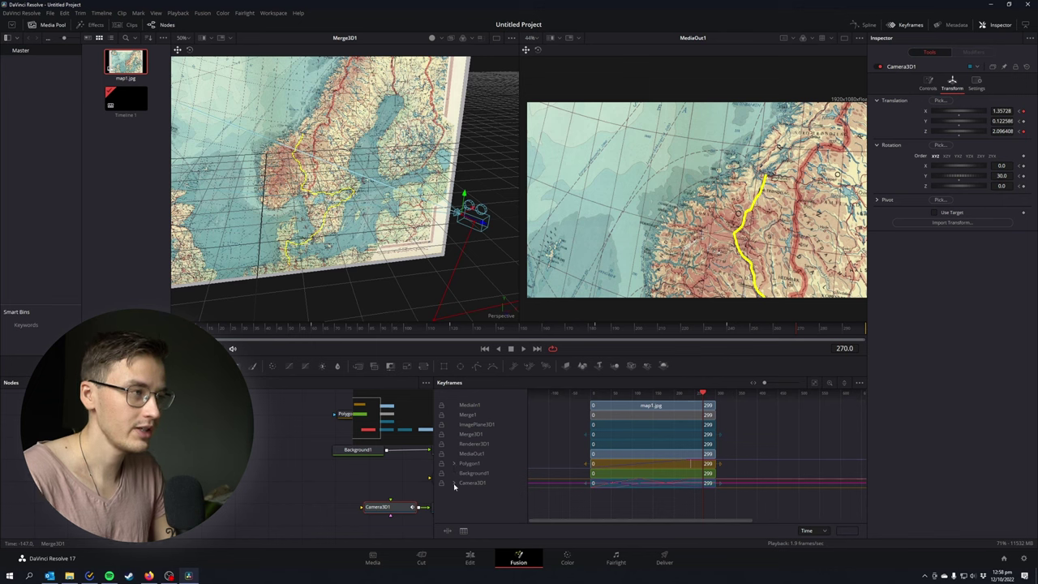
{"action": "left_click", "coordinate": [455, 484]}
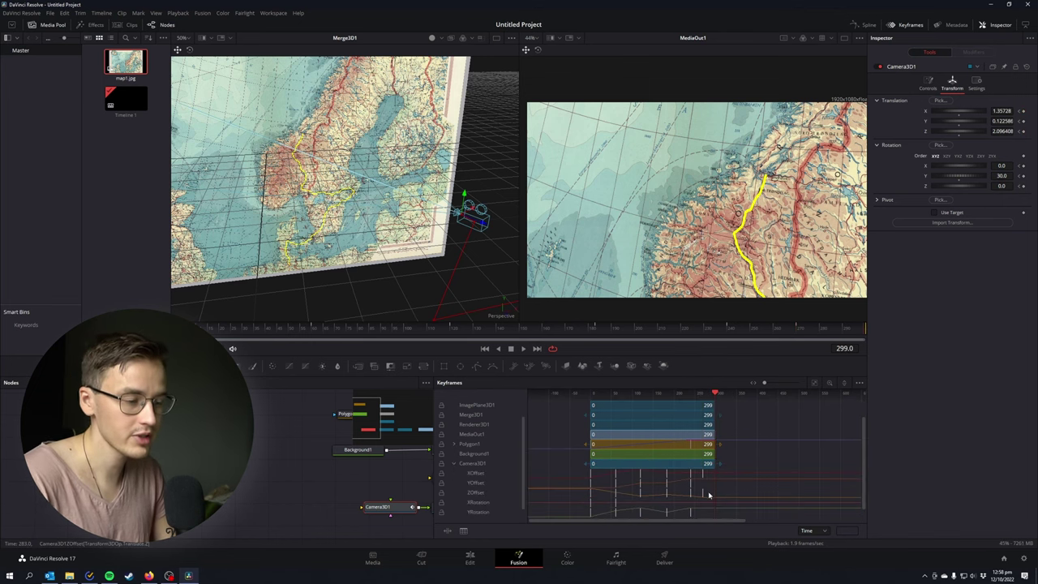
{"action": "left_click_drag", "start_coordinate": [711, 495], "coordinate": [700, 473]}
{"action": "left_click_drag", "start_coordinate": [760, 461], "coordinate": [747, 459]}
{"action": "left_click_drag", "start_coordinate": [688, 495], "coordinate": [703, 499]}
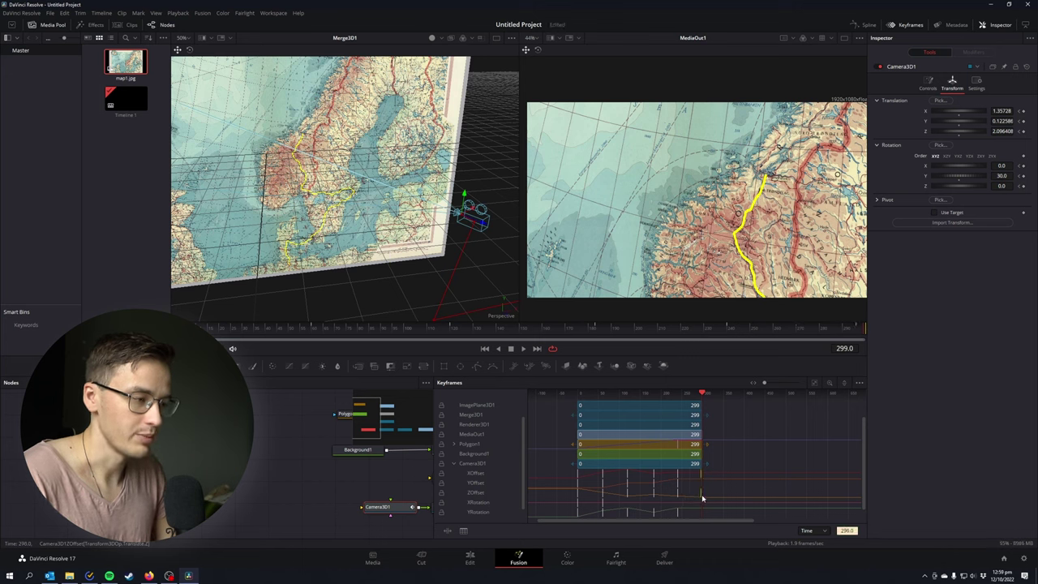
Close the Keyframes editor and save the project as MapTutorial.
{"action": "left_click", "coordinate": [900, 24]}
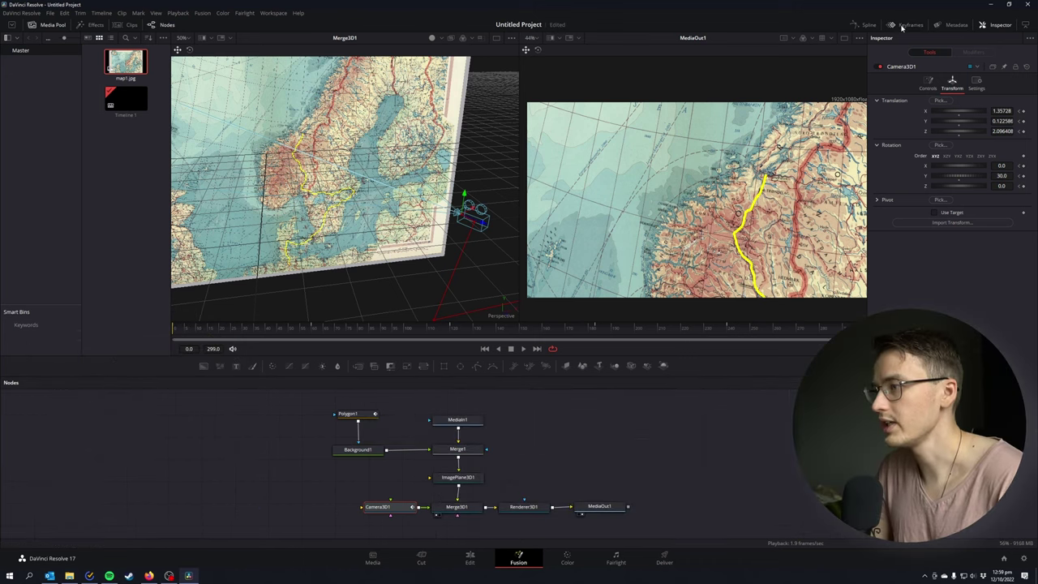
{"action": "left_click", "coordinate": [730, 335]}
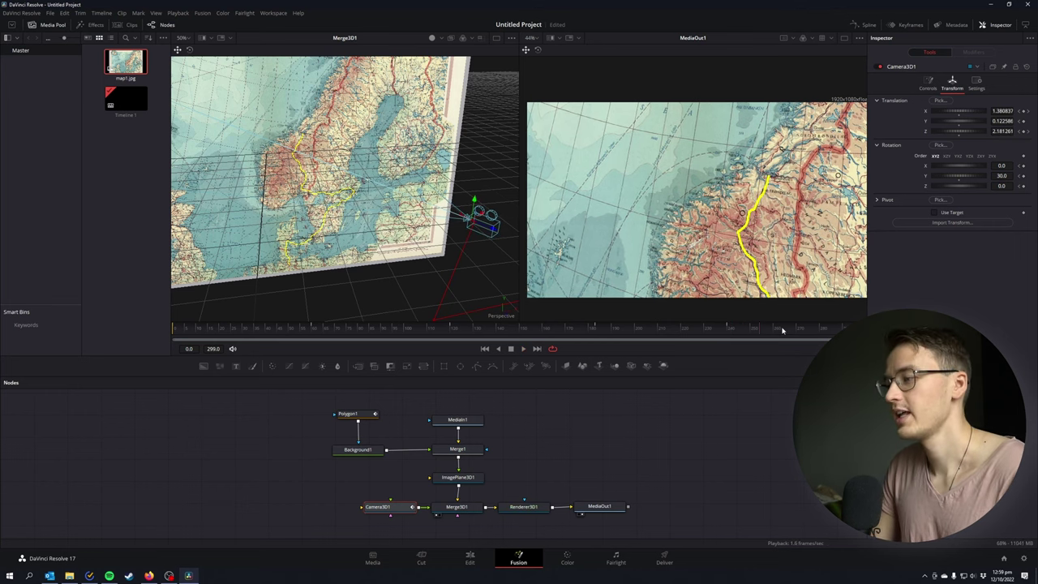
{"action": "key", "text": "ctrl+s"}
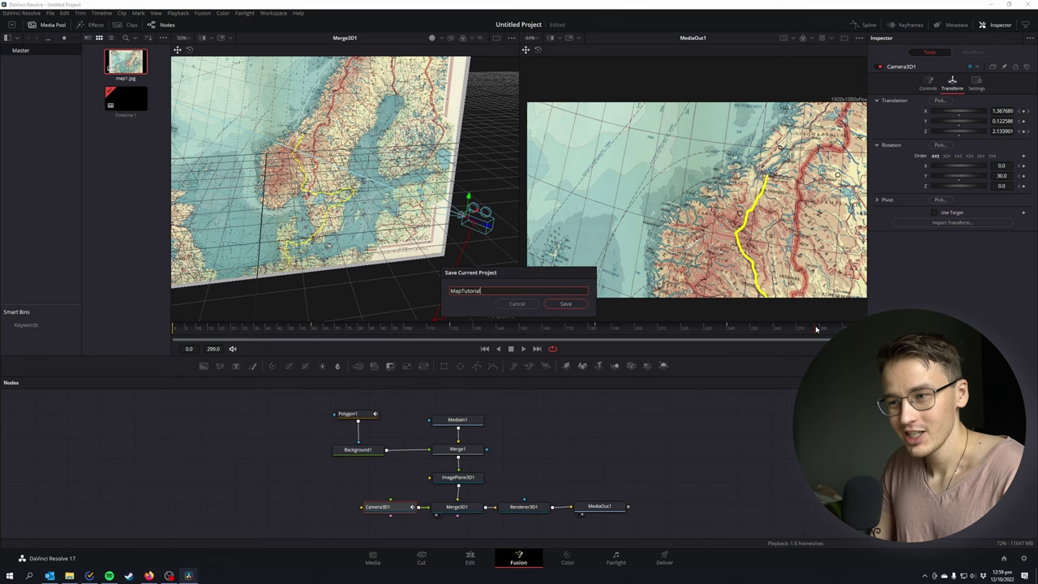
{"action": "key", "text": "Return"}
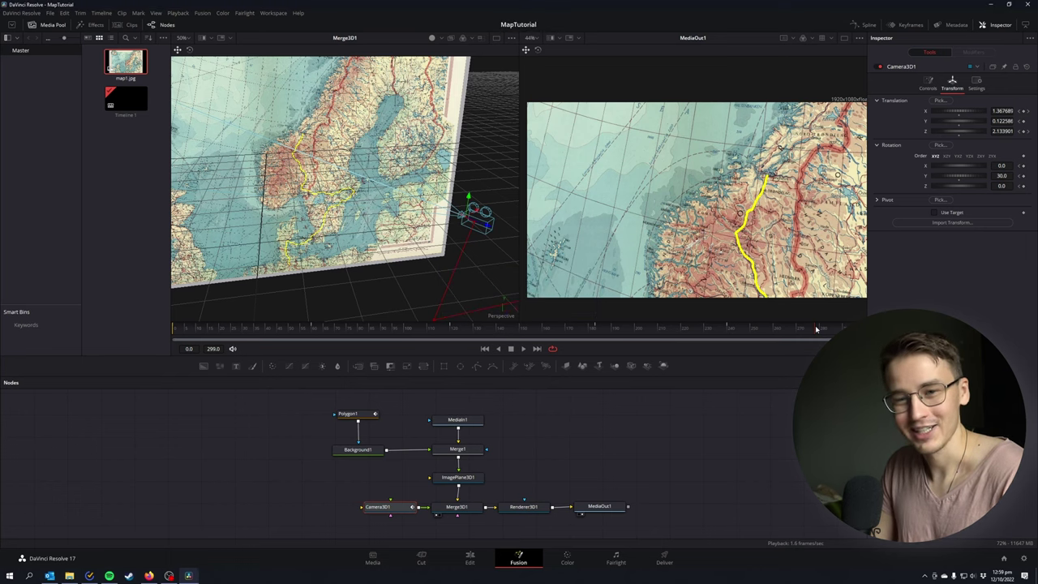
On the Edit page, extend the end of the Fusion Composition clip to the 15-second mark.
{"action": "left_click", "coordinate": [470, 558]}
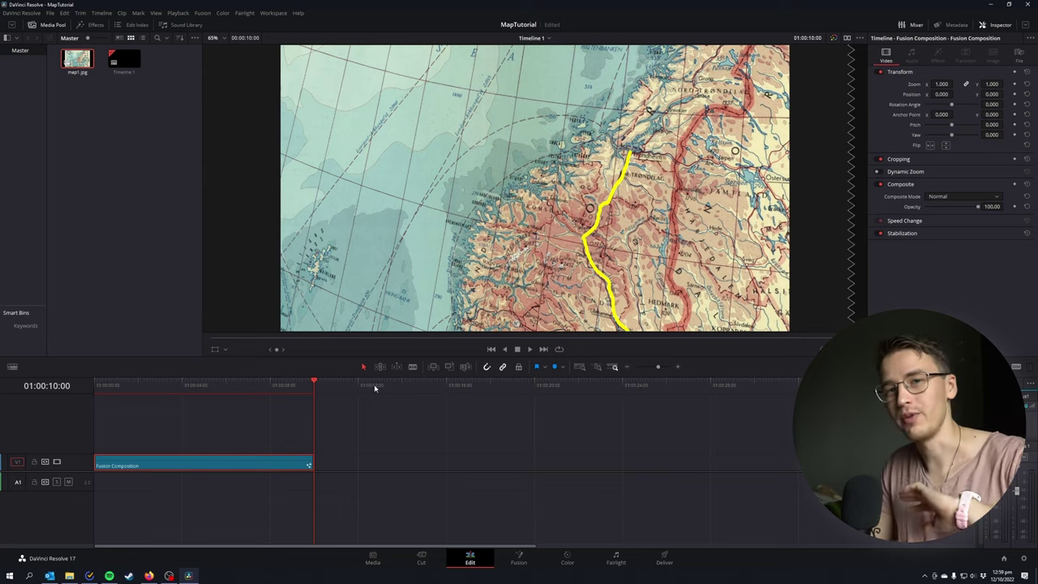
{"action": "left_click", "coordinate": [446, 388]}
{"action": "left_click_drag", "start_coordinate": [447, 389], "coordinate": [425, 392]}
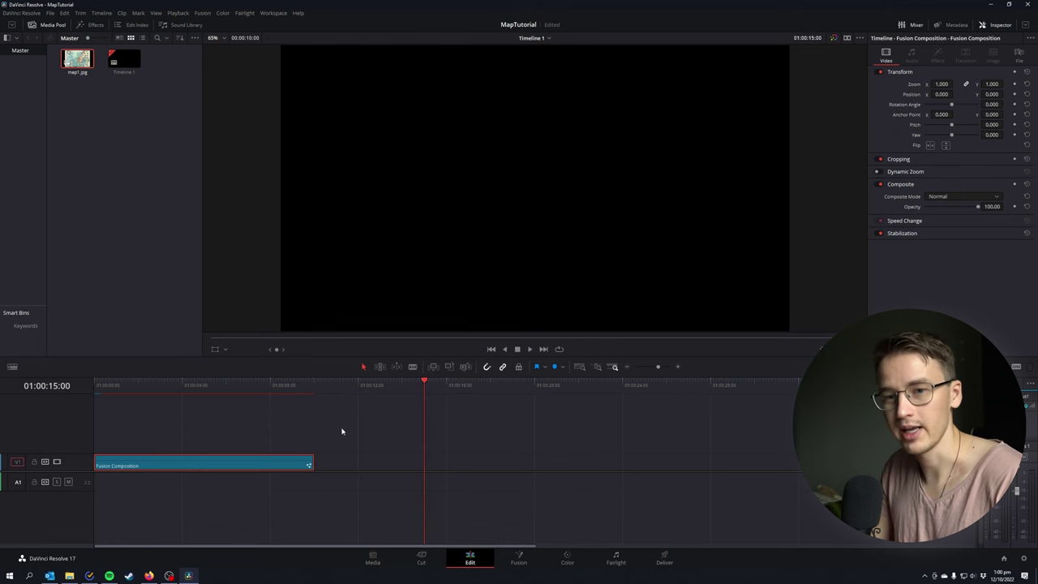
{"action": "left_click_drag", "start_coordinate": [311, 463], "coordinate": [425, 461]}
{"action": "left_click", "coordinate": [371, 386]}
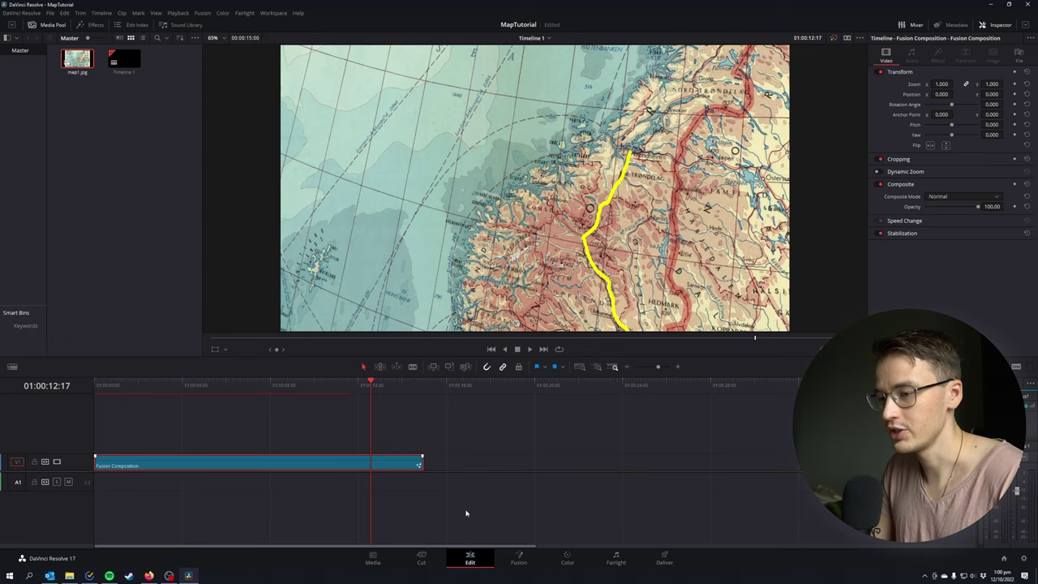
Back in Fusion, keyframe Camera3D1's X and Z rotation after the route ends, and set its Y rotation to 0 slightly further along.
{"action": "left_click", "coordinate": [519, 559]}
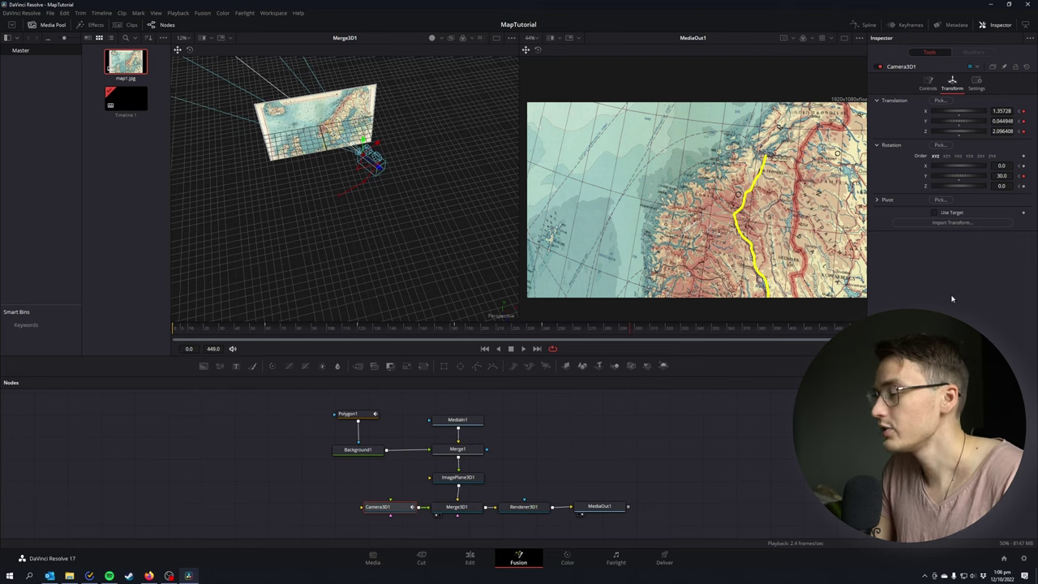
{"action": "left_click", "coordinate": [1023, 167]}
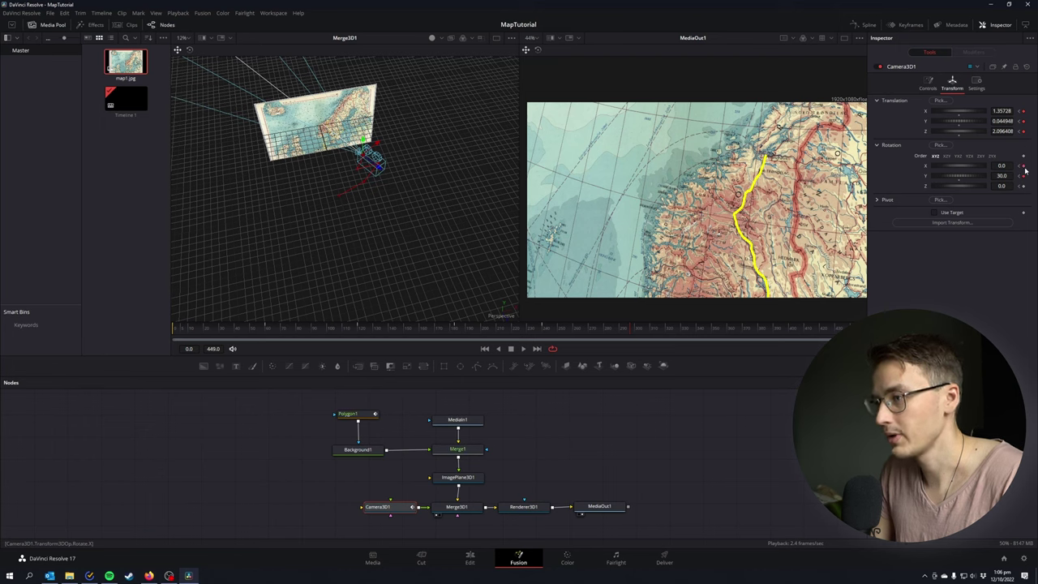
{"action": "left_click", "coordinate": [1024, 186]}
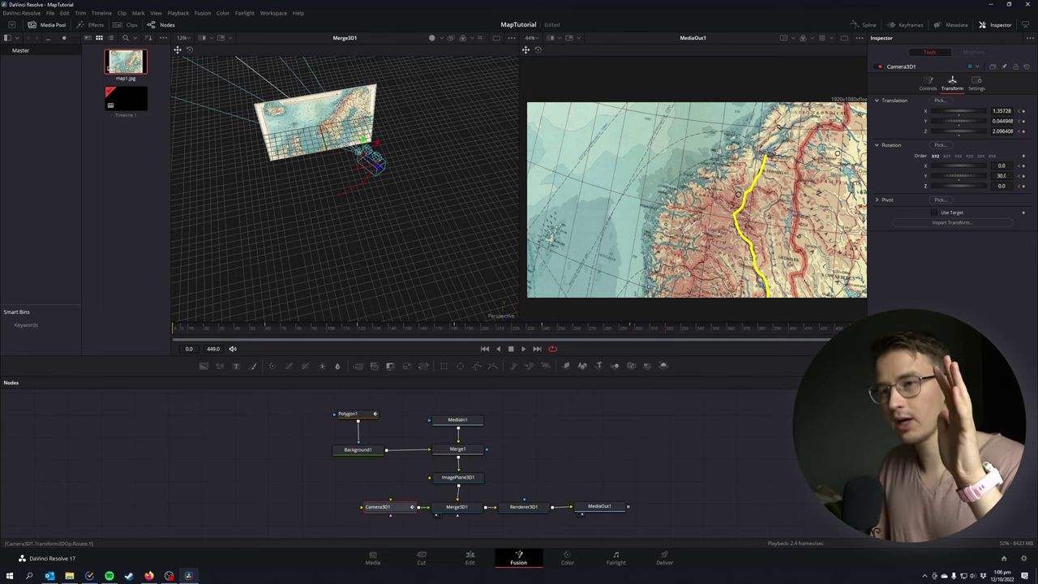
{"action": "left_click", "coordinate": [1003, 175]}
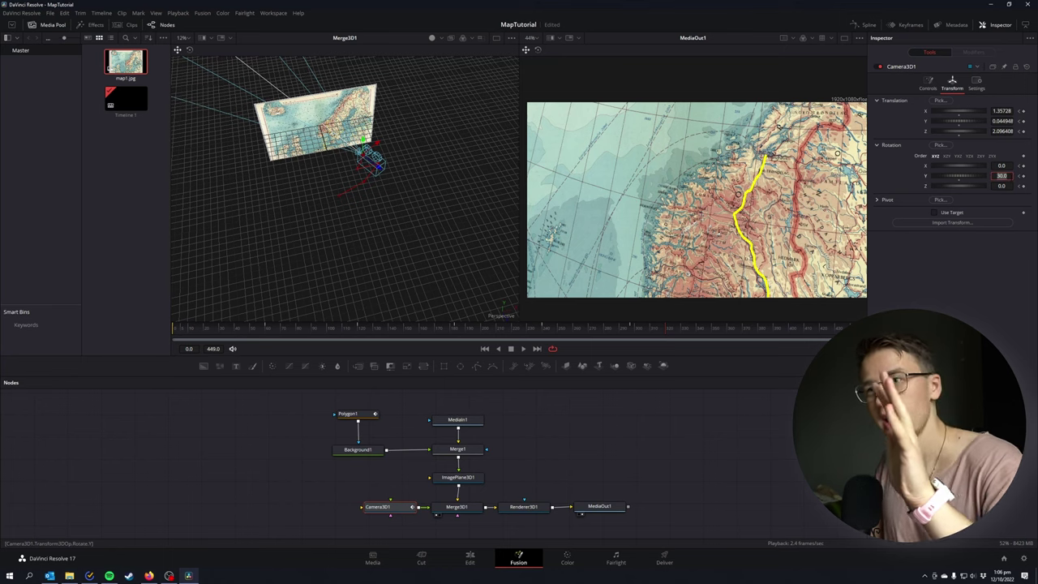
{"action": "type", "text": "0"}
{"action": "key", "text": "Tab"}
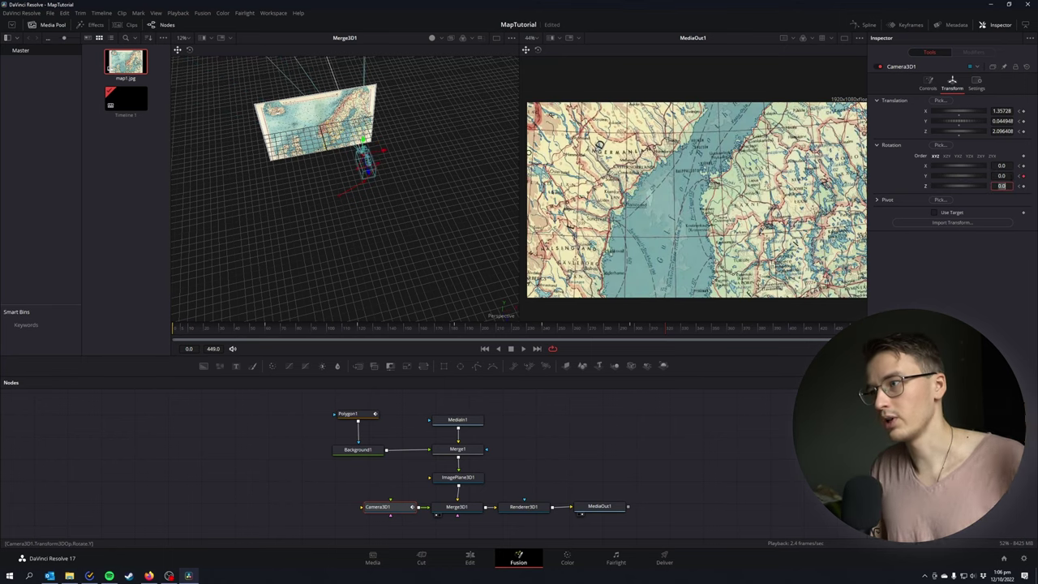
Pull Camera3D1 back to about X 0.490, Y -0.581, Z 5.891 so the whole route is in frame.
{"action": "left_click_drag", "start_coordinate": [382, 151], "coordinate": [392, 256]}
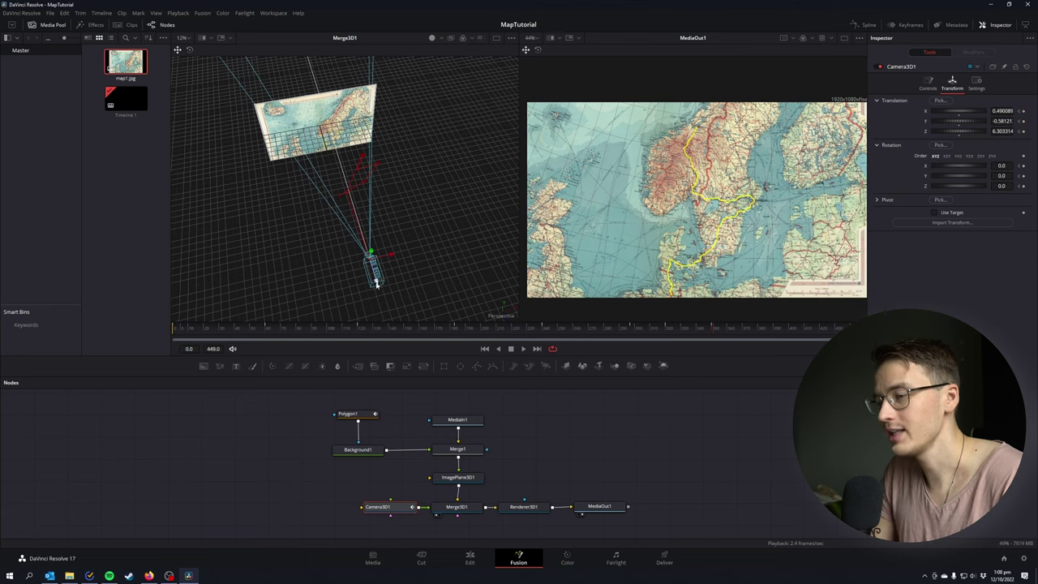
{"action": "left_click_drag", "start_coordinate": [375, 280], "coordinate": [372, 270]}
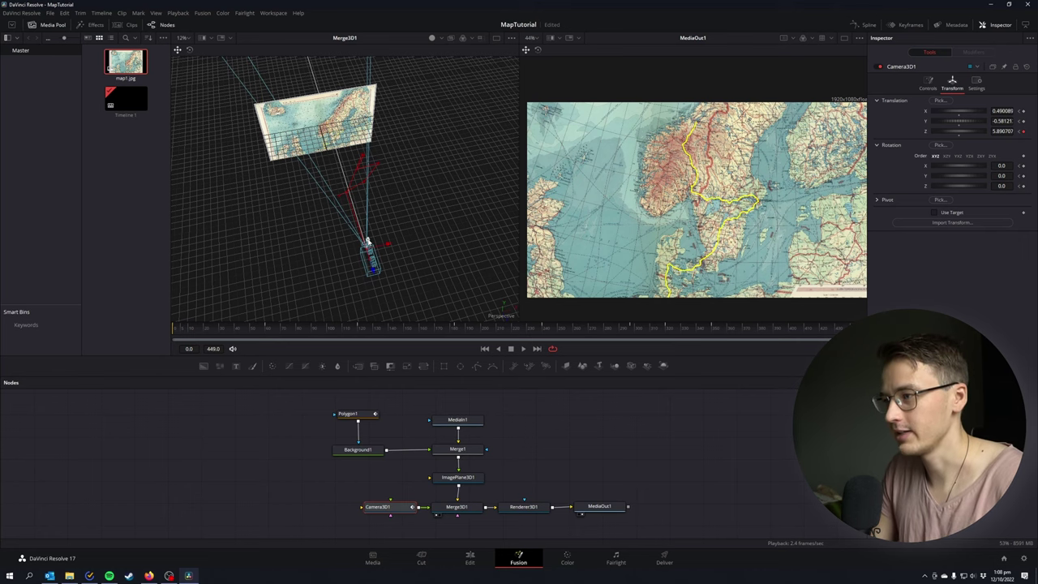
{"action": "left_click_drag", "start_coordinate": [368, 241], "coordinate": [368, 243]}
Open the Spline editor and display all of Camera3D1's offset and rotation curves, fitted to the view.
{"action": "left_click", "coordinate": [866, 25]}
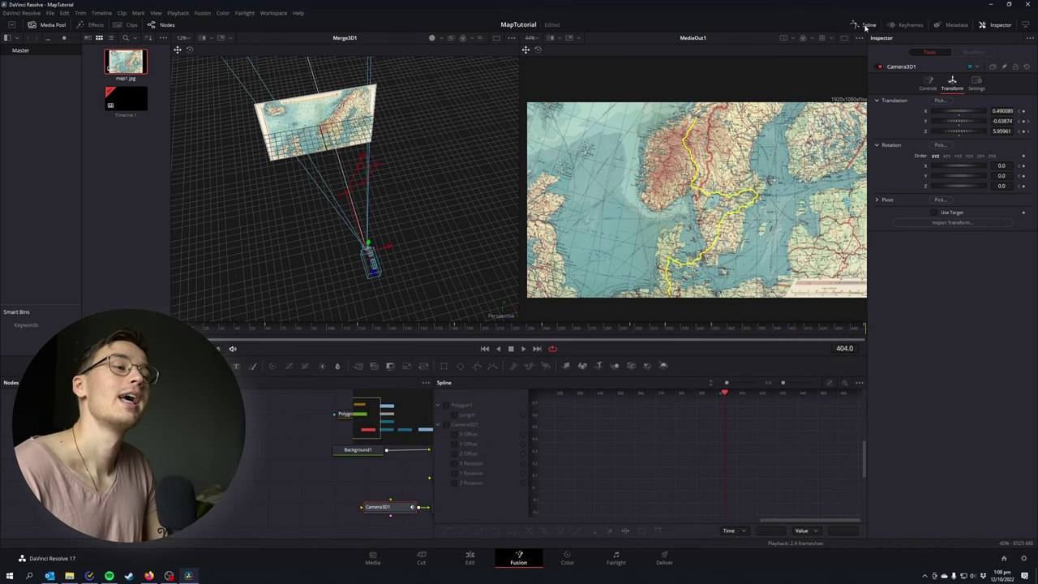
{"action": "left_click", "coordinate": [447, 425]}
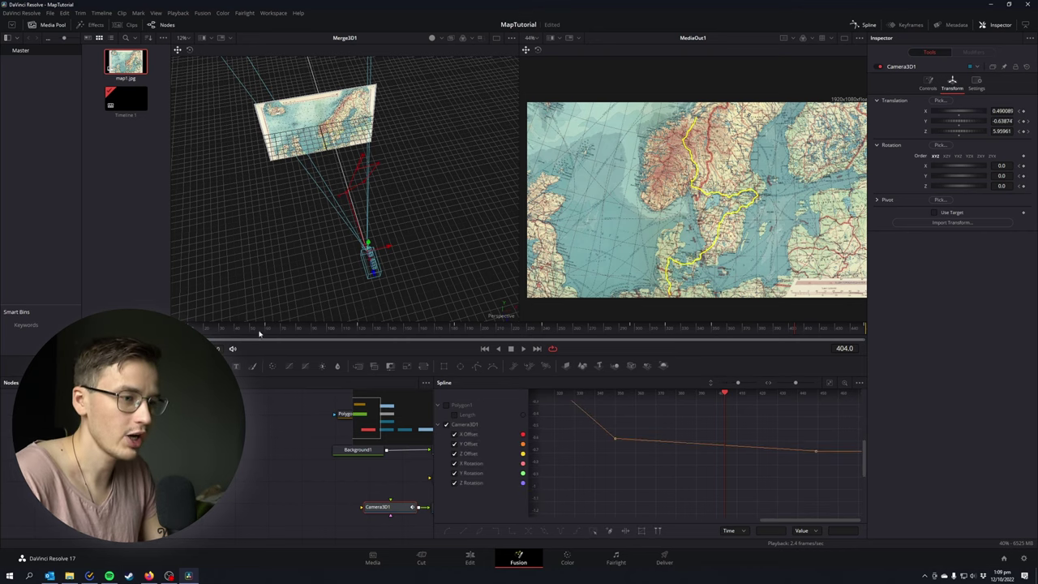
{"action": "left_click", "coordinate": [174, 328]}
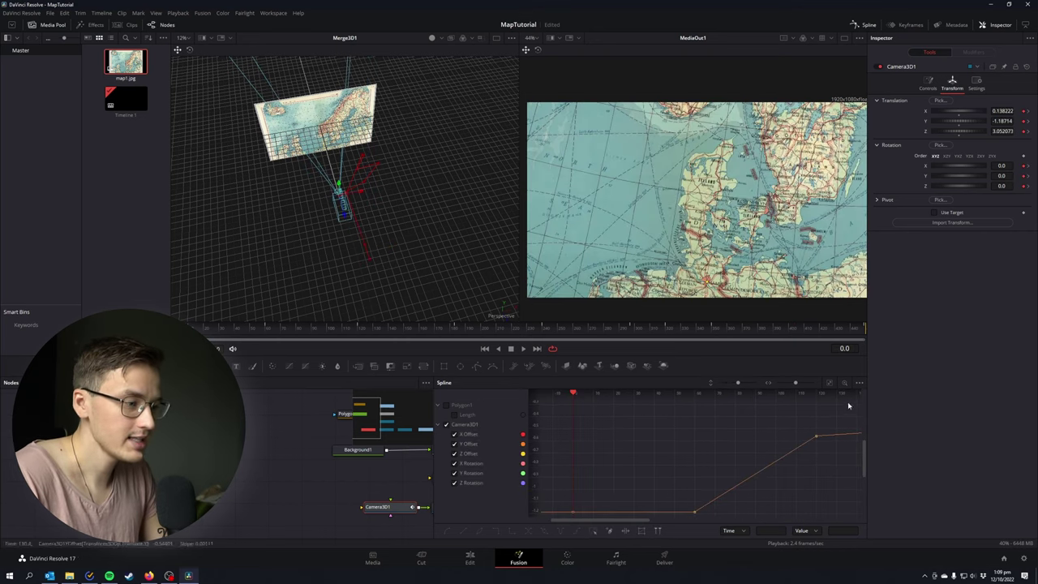
{"action": "left_click", "coordinate": [829, 383]}
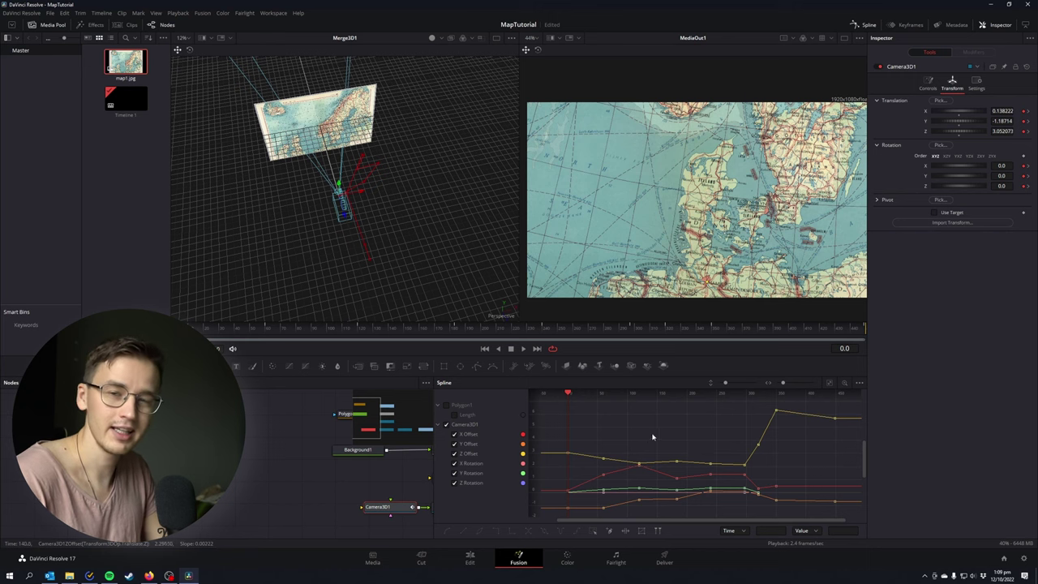
Select Camera3D1's keyframes in the Spline editor, smooth their curves, and return to frame 0.
{"action": "left_click_drag", "start_coordinate": [577, 420], "coordinate": [621, 516]}
{"action": "left_click_drag", "start_coordinate": [584, 417], "coordinate": [614, 520]}
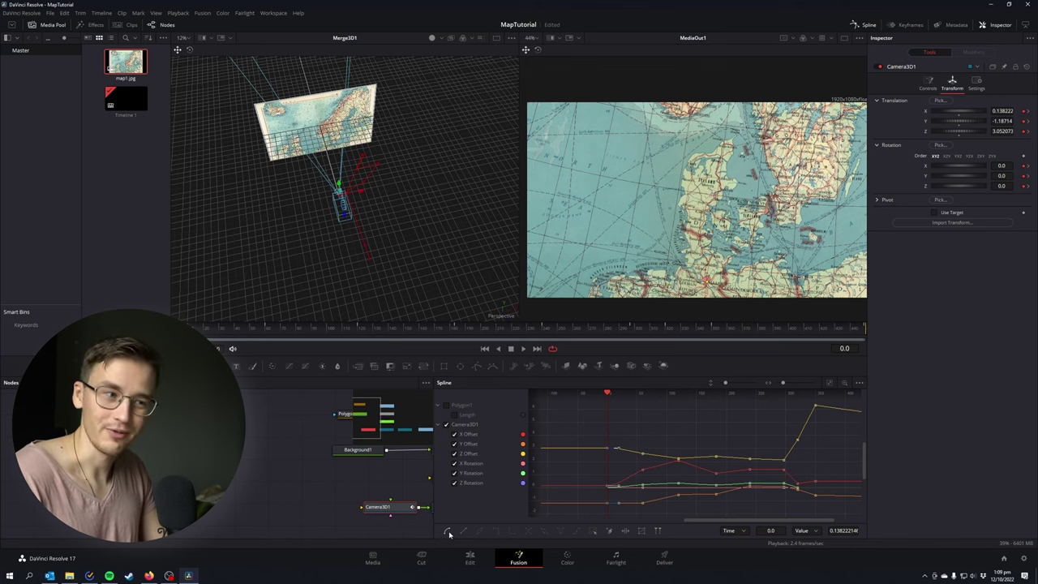
{"action": "left_click", "coordinate": [1028, 131]}
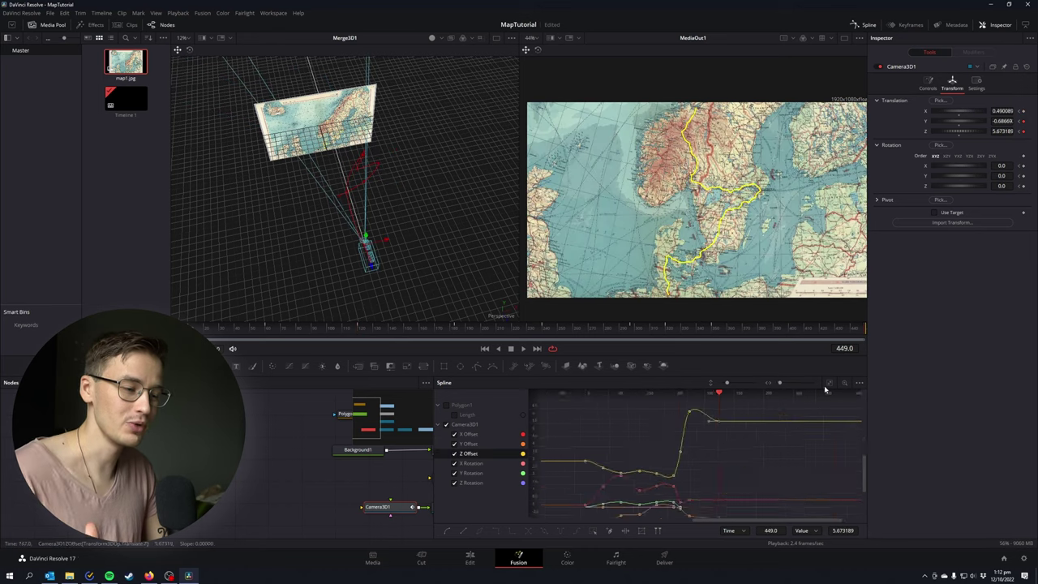
{"action": "left_click", "coordinate": [828, 384]}
{"action": "left_click", "coordinate": [678, 444]}
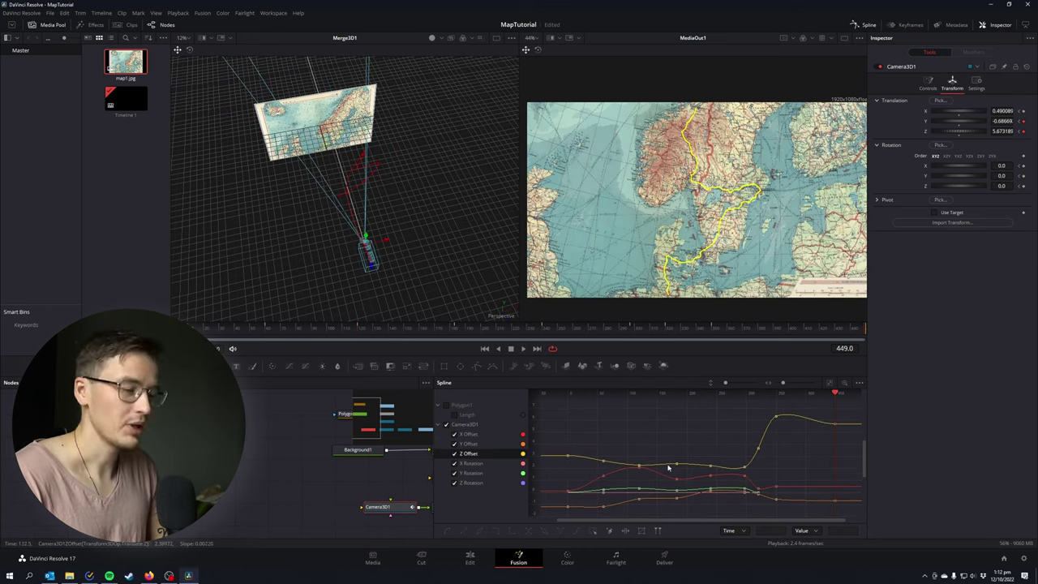
{"action": "key", "text": "Home"}
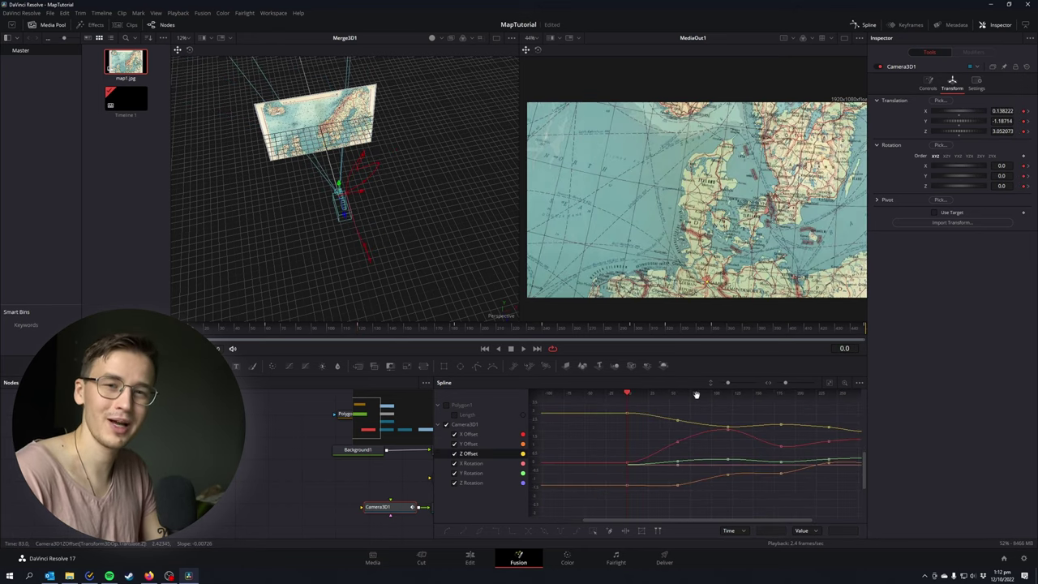
On the Edit page, with Render Cache set to User, cache the clip's Fusion output and play back the animation.
{"action": "left_click", "coordinate": [470, 560]}
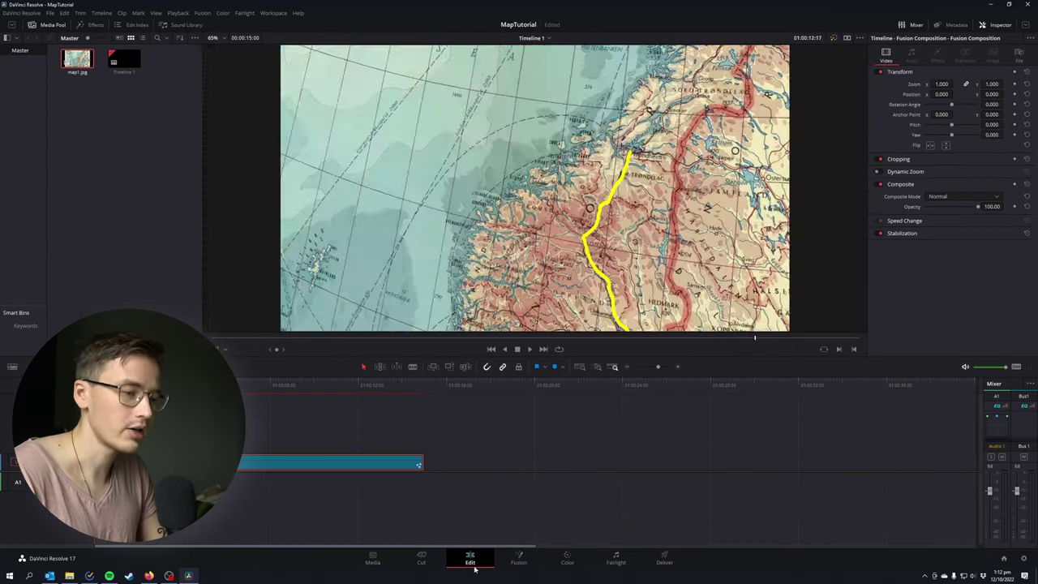
{"action": "left_click", "coordinate": [178, 13]}
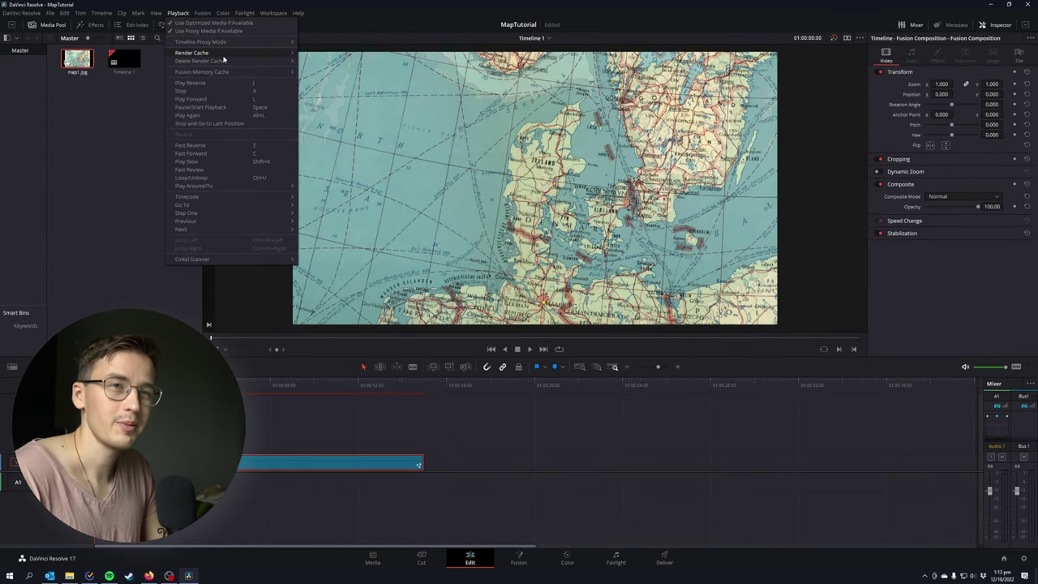
{"action": "mouse_move", "coordinate": [223, 55]}
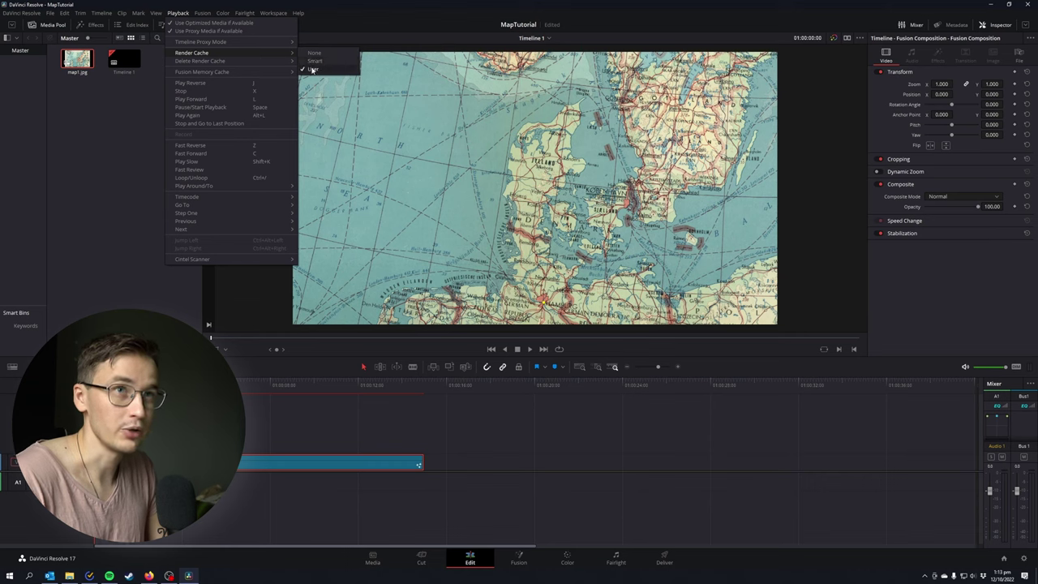
{"action": "right_click", "coordinate": [196, 466]}
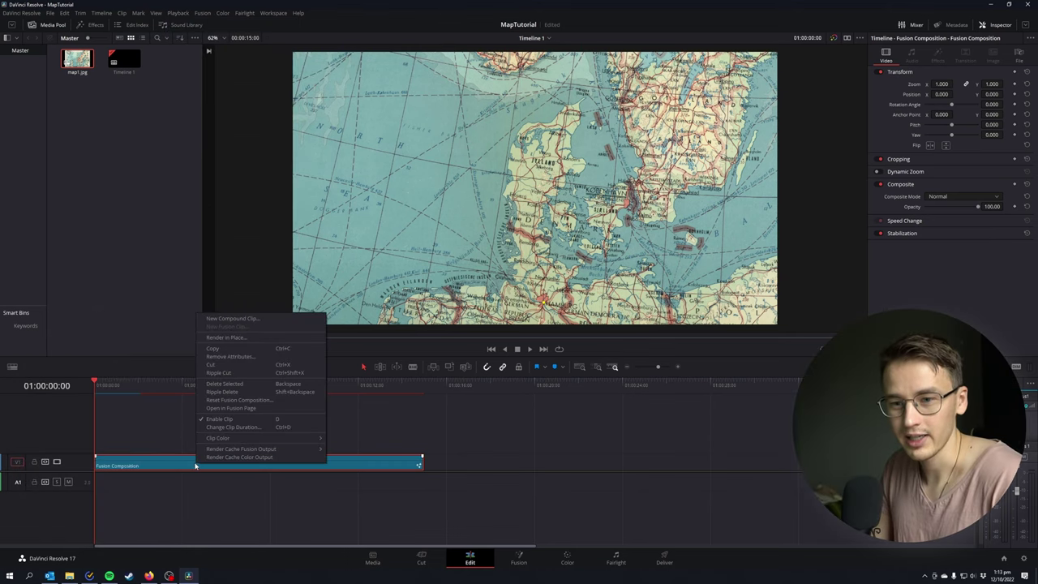
{"action": "mouse_move", "coordinate": [294, 451]}
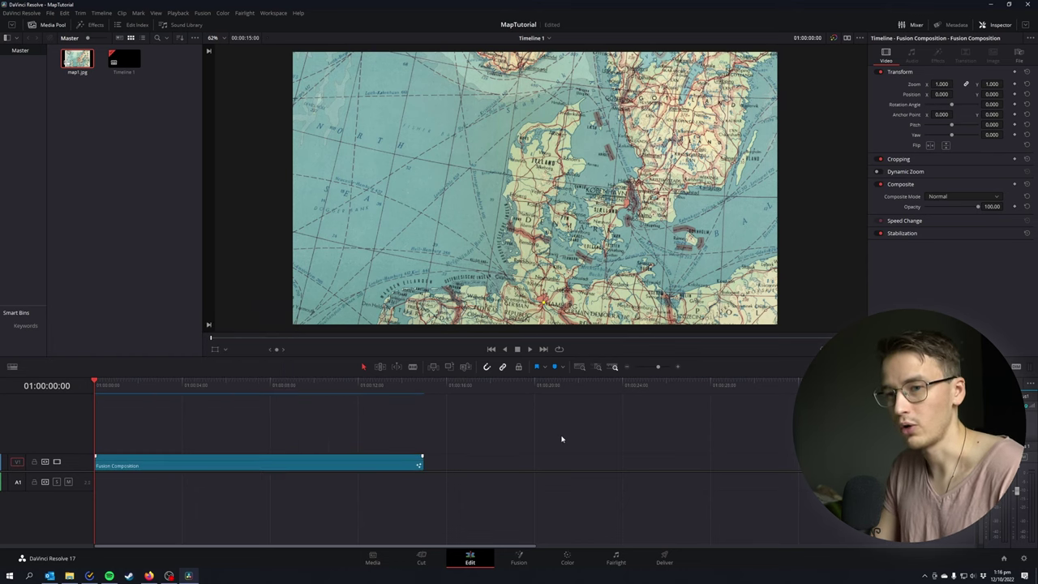
{"action": "key", "text": "space"}
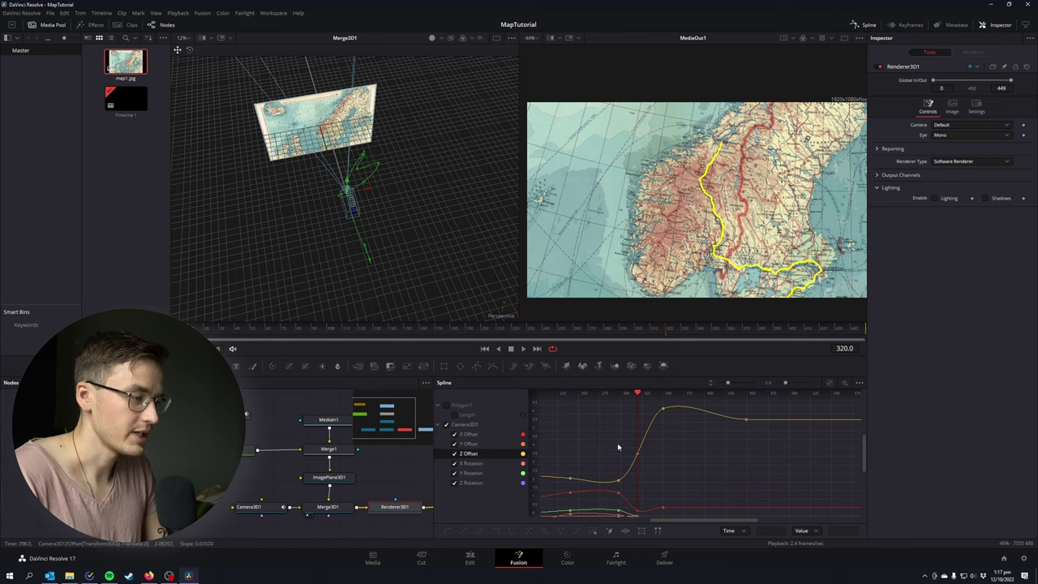
In Fusion's Spline editor, remove Camera3D1's stray offset keyframes around frame 320 to smooth the pull-back toward frame 350.
{"action": "left_click", "coordinate": [639, 453]}
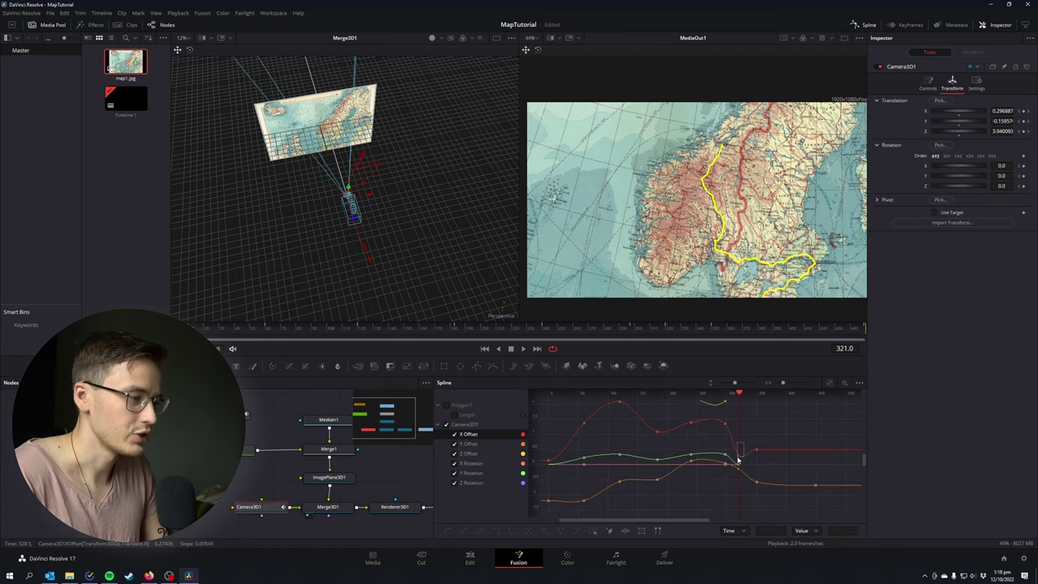
{"action": "left_click", "coordinate": [737, 459]}
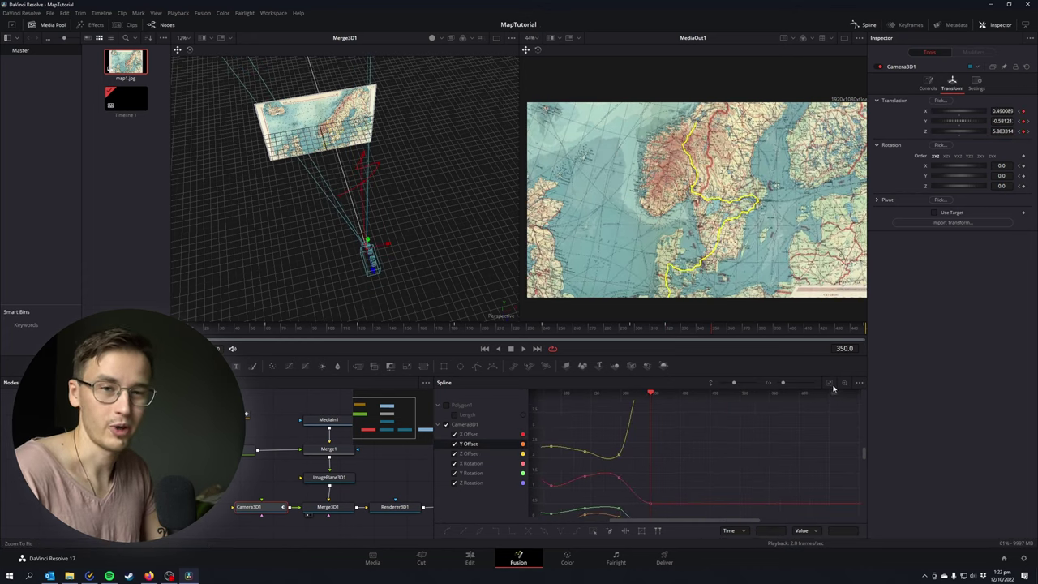
{"action": "left_click", "coordinate": [829, 382]}
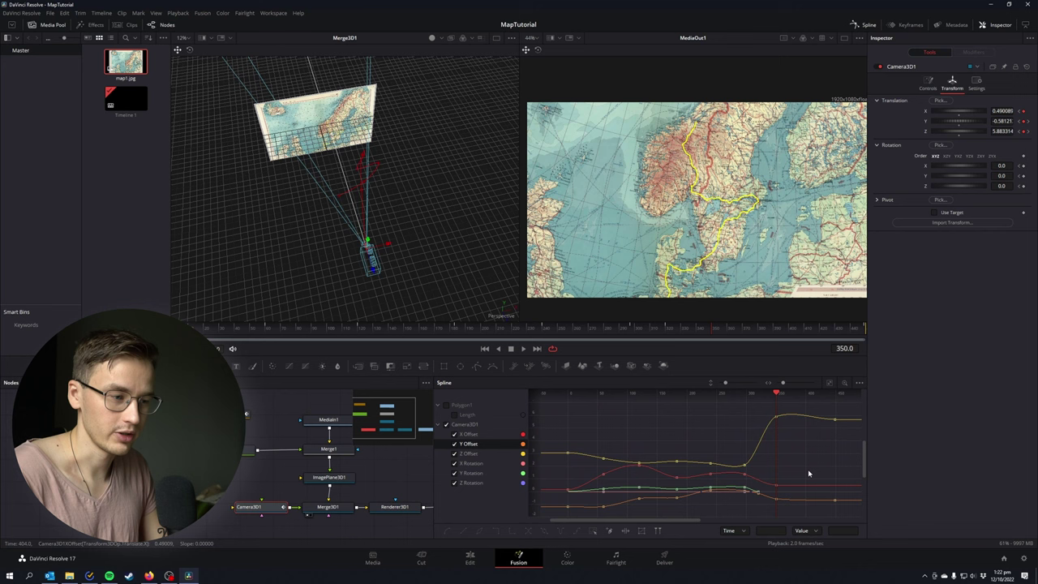
{"action": "left_click_drag", "start_coordinate": [806, 410], "coordinate": [708, 466]}
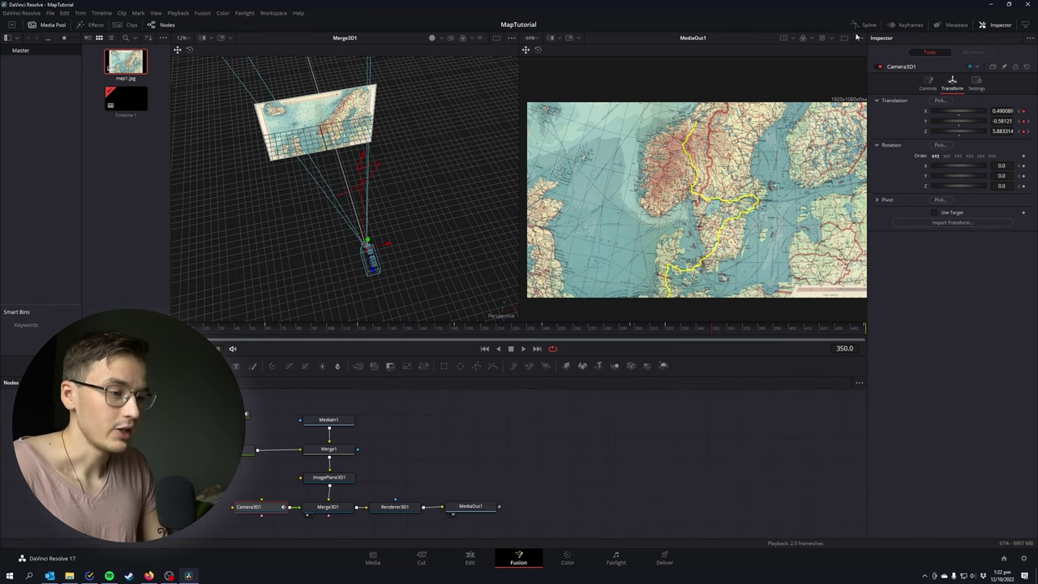
Set Renderer3D1's Renderer Type to OpenGL Renderer.
{"action": "left_click_drag", "start_coordinate": [500, 446], "coordinate": [583, 434]}
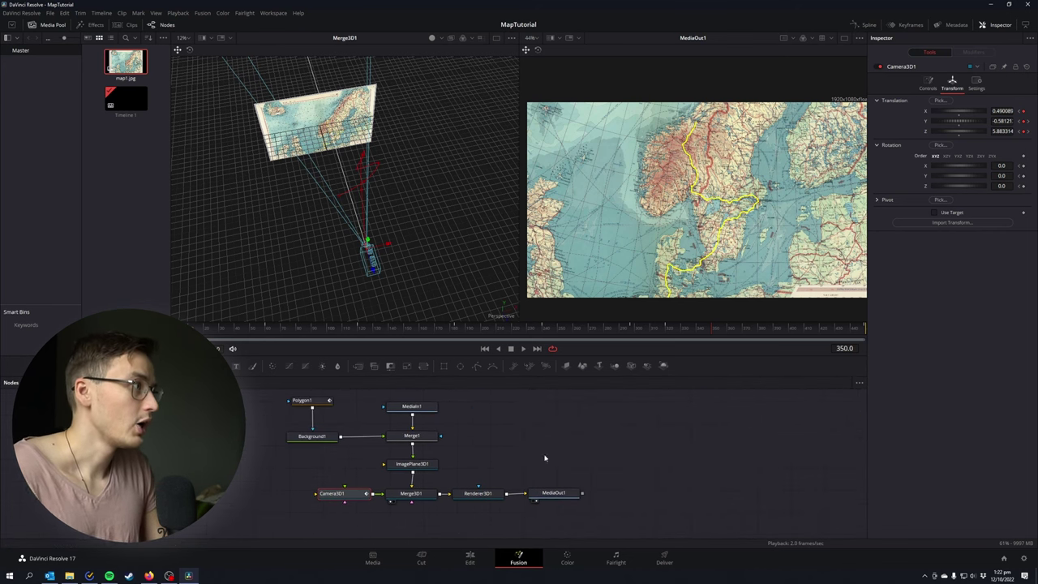
{"action": "left_click", "coordinate": [478, 494]}
{"action": "left_click", "coordinate": [957, 161]}
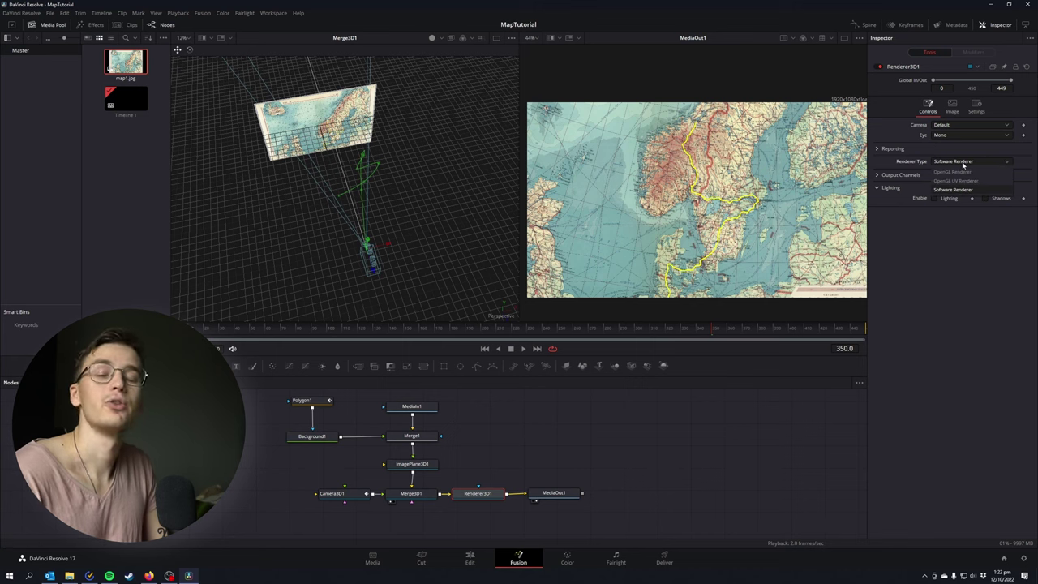
{"action": "left_click", "coordinate": [964, 173]}
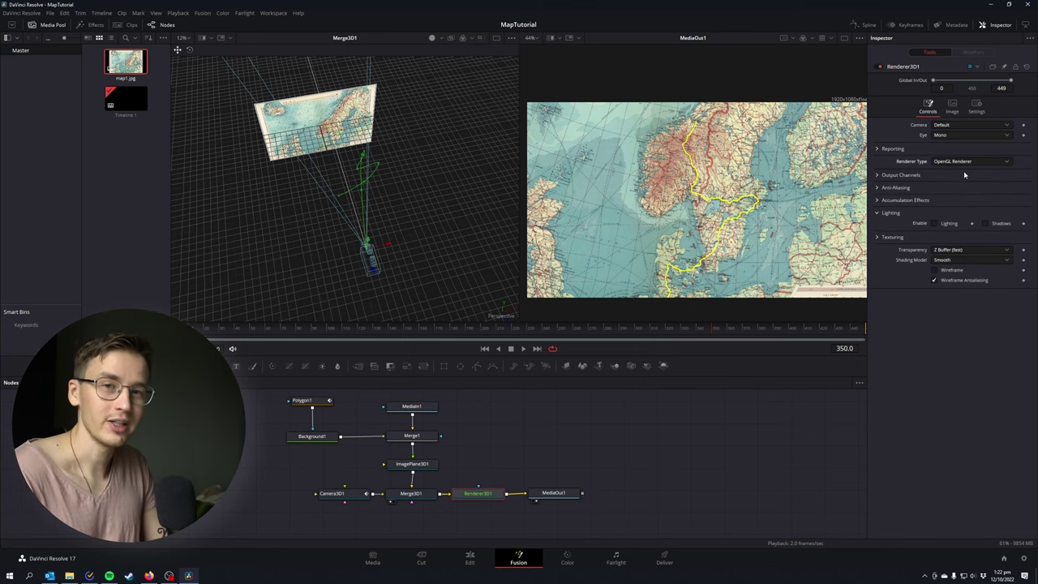
Enable Renderer3D1's accumulation effects with depth of field, setting Quality to 4 and Amount of DoF Blur to 0.02.
{"action": "left_click", "coordinate": [877, 200]}
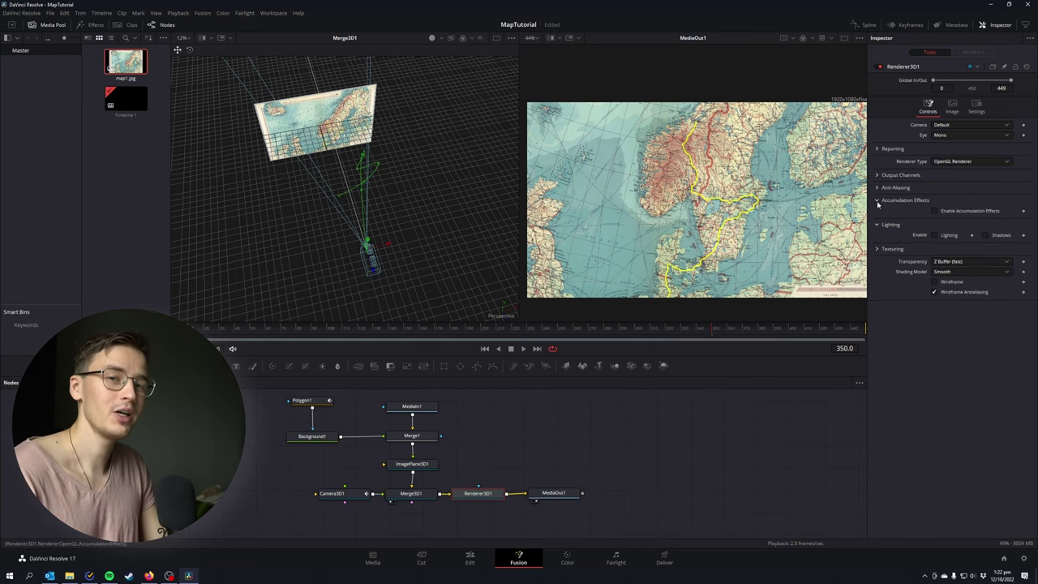
{"action": "left_click", "coordinate": [936, 212]}
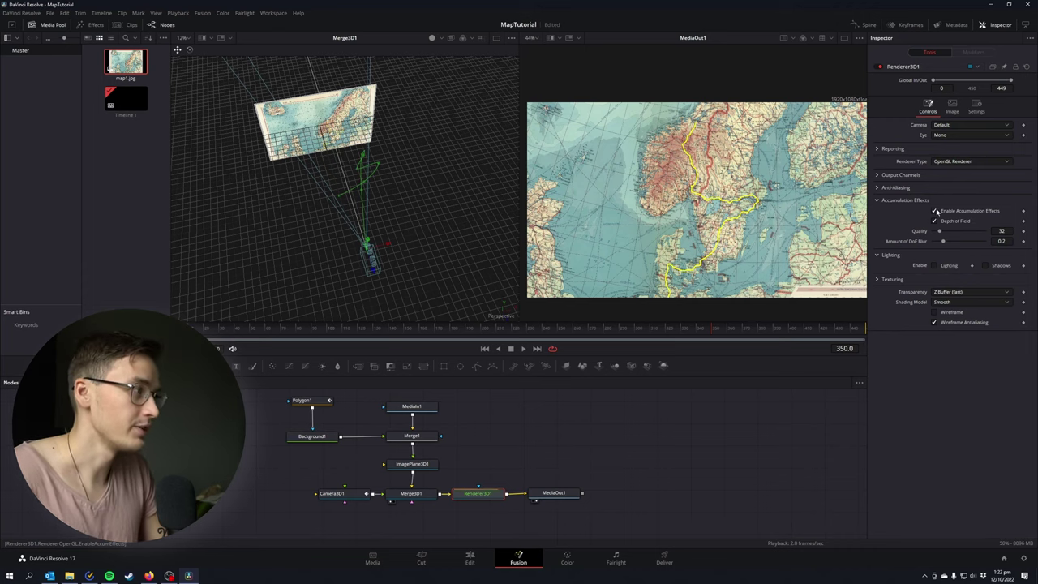
{"action": "left_click", "coordinate": [1003, 231]}
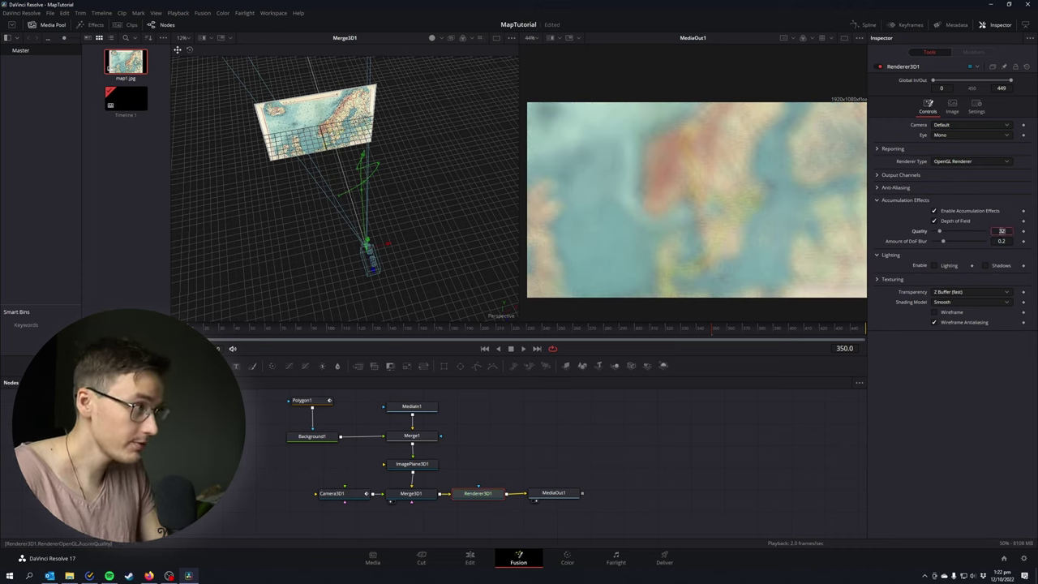
{"action": "type", "text": "4"}
{"action": "key", "text": "Tab"}
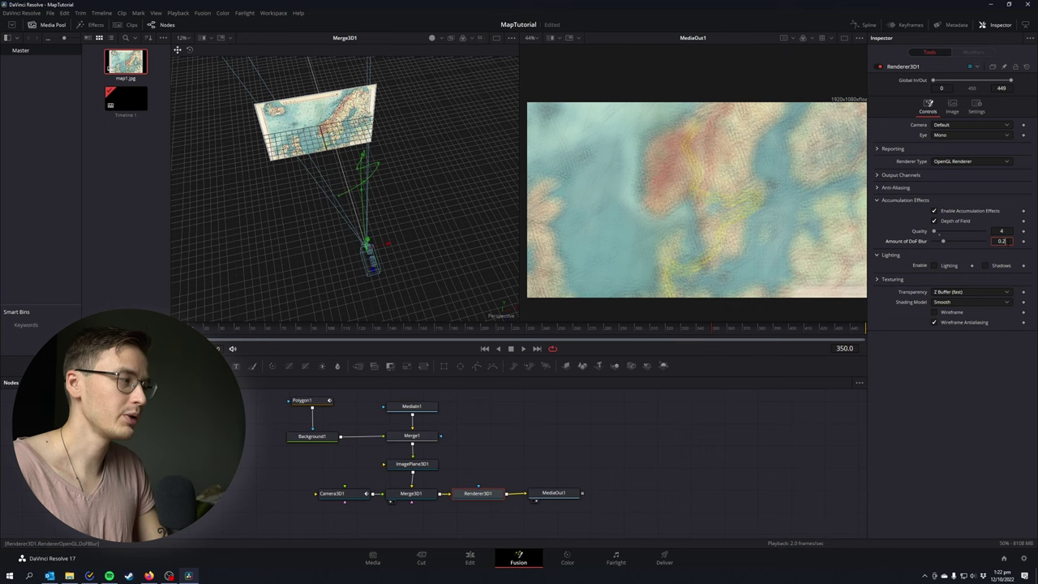
{"action": "type", "text": "0.02"}
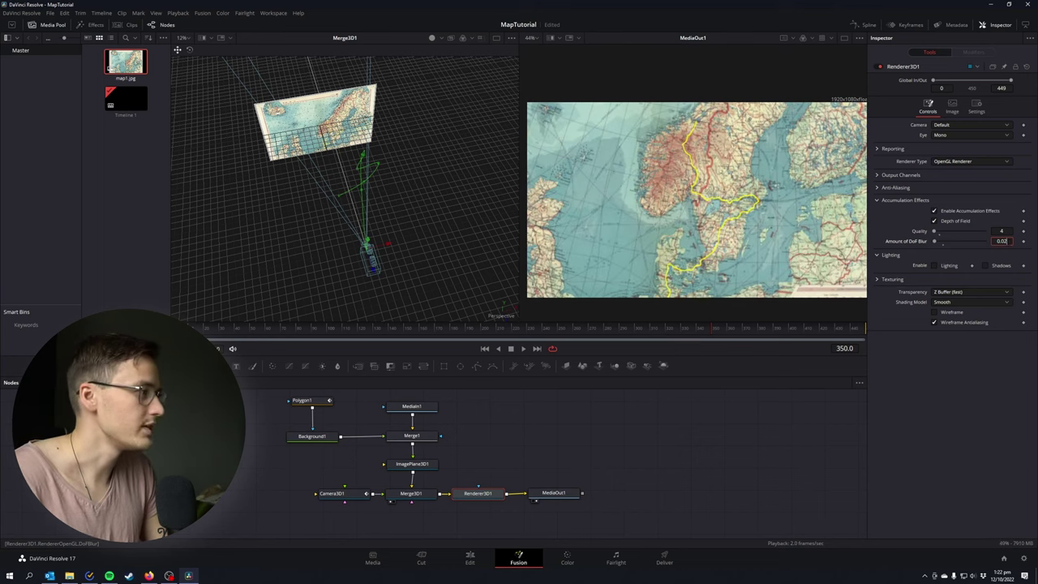
Show Camera3D1's focal plane in the 3D view and set its subdivisions to 3.
{"action": "left_click", "coordinate": [343, 499]}
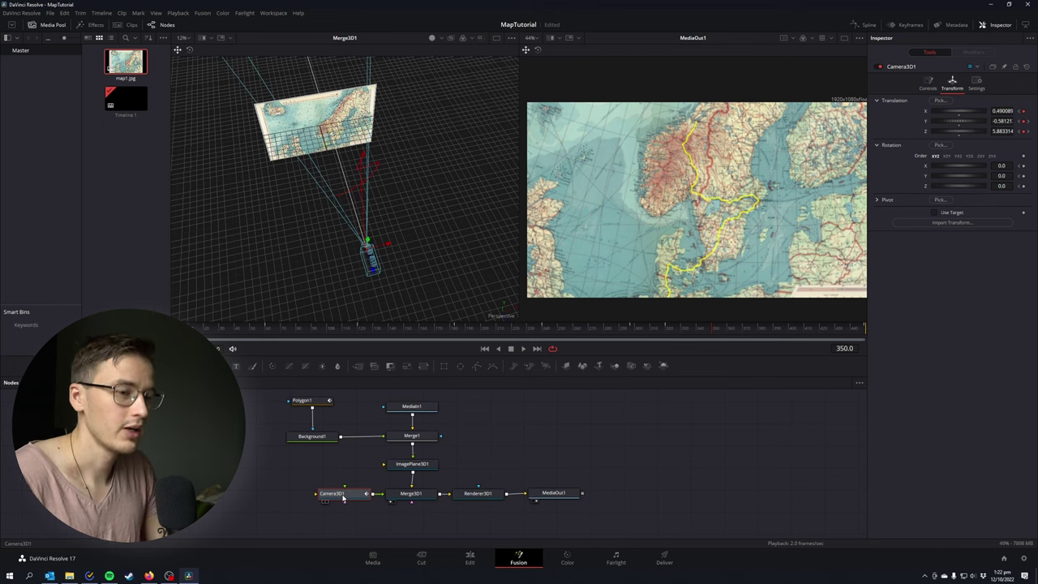
{"action": "left_click", "coordinate": [929, 83]}
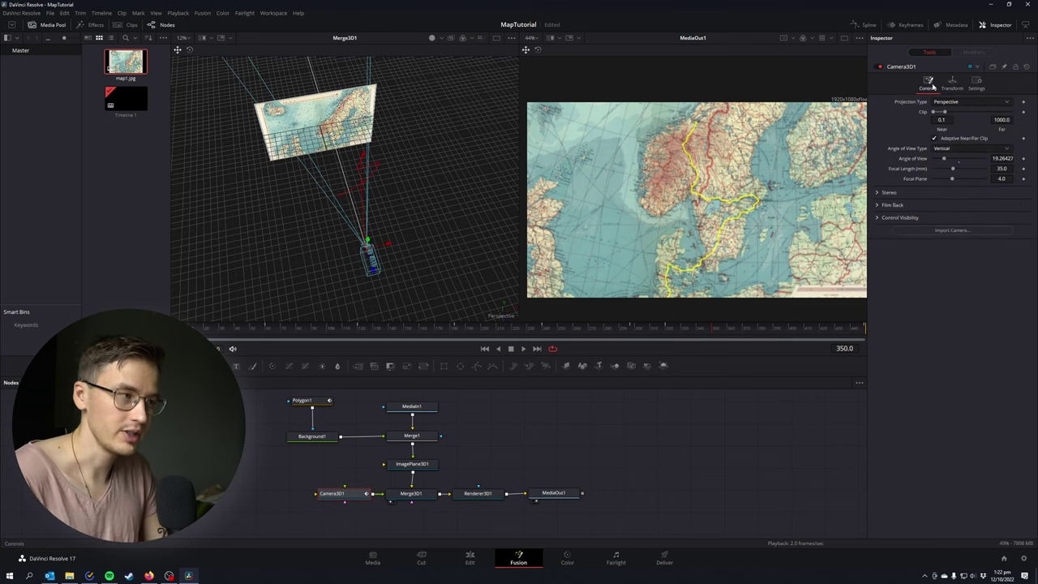
{"action": "left_click", "coordinate": [878, 219]}
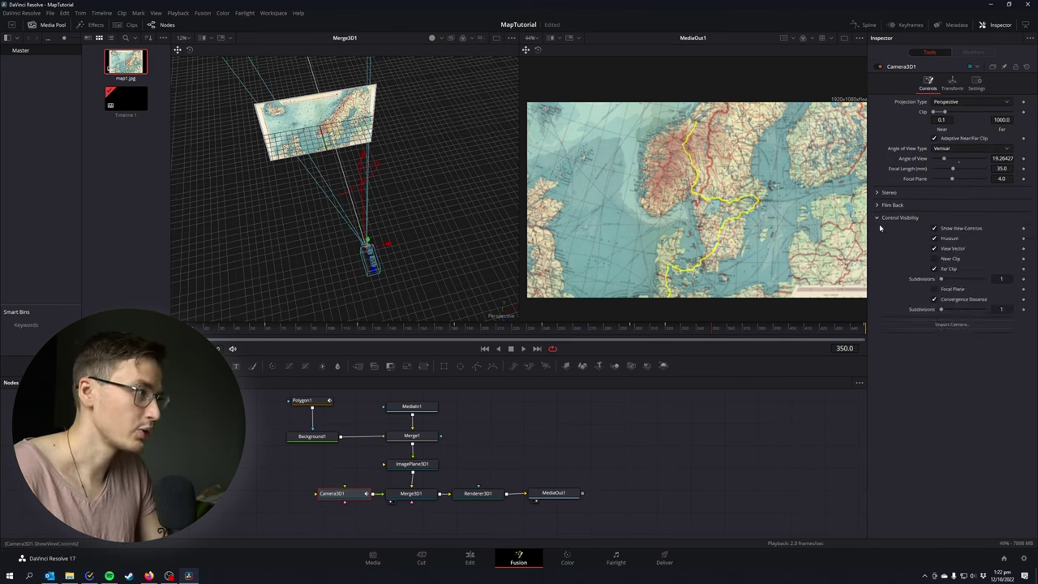
{"action": "left_click", "coordinate": [937, 290]}
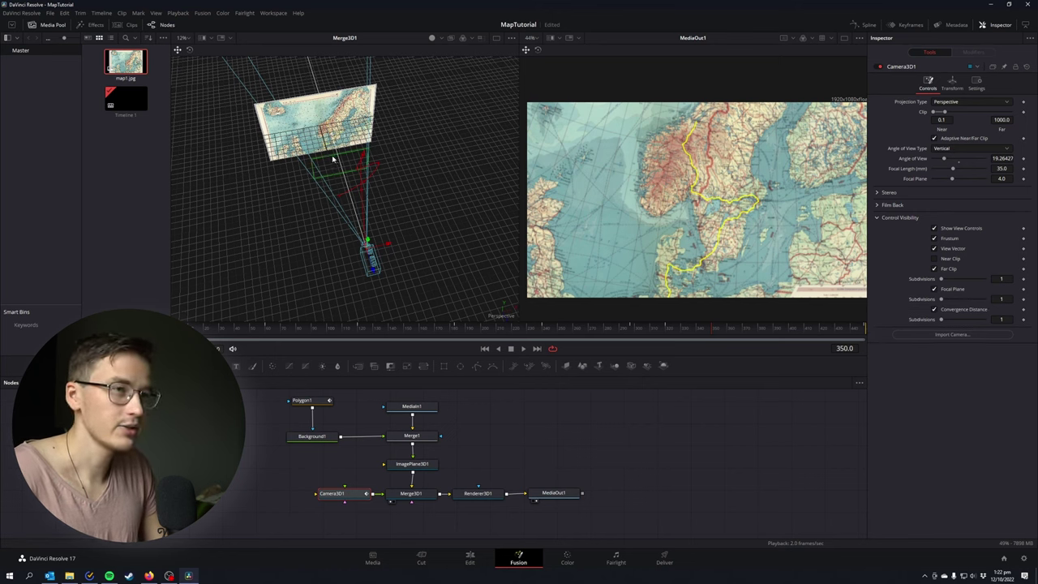
{"action": "scroll", "coordinate": [333, 159], "scroll_direction": "up", "scroll_amount": 5}
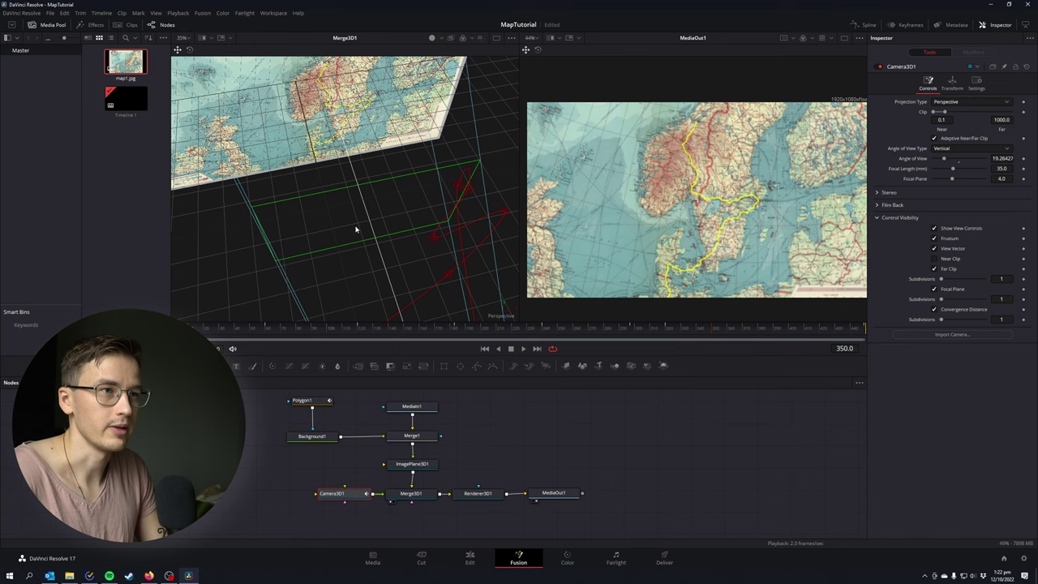
{"action": "double_click", "coordinate": [1001, 299]}
{"action": "type", "text": "3"}
{"action": "key", "text": "Tab"}
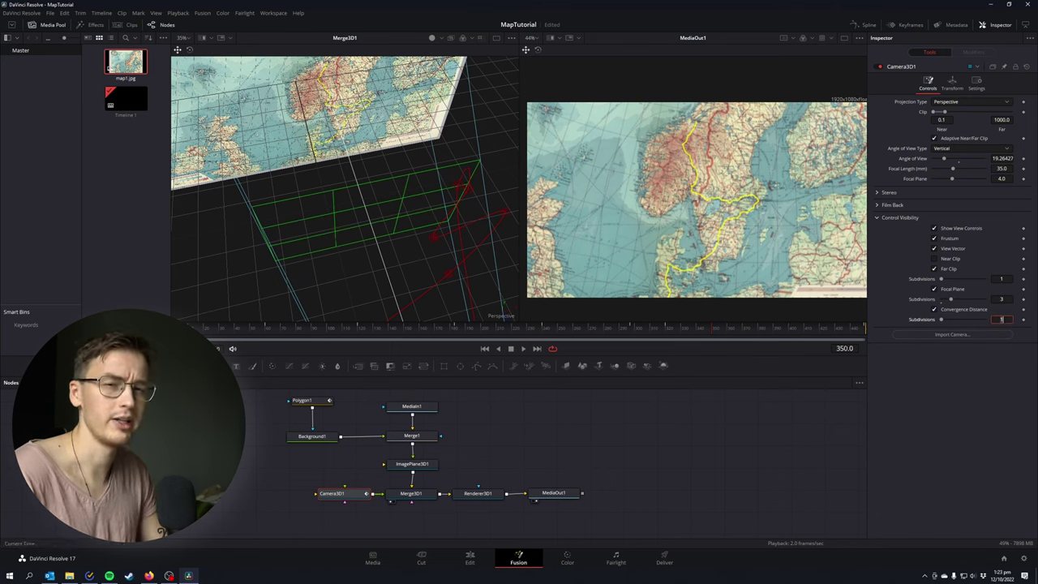
At frame 0, set Camera3D1's Focal Plane to about 3.087 near the map, and change the 3D view to Top.
{"action": "left_click_drag", "start_coordinate": [342, 334], "coordinate": [174, 331]}
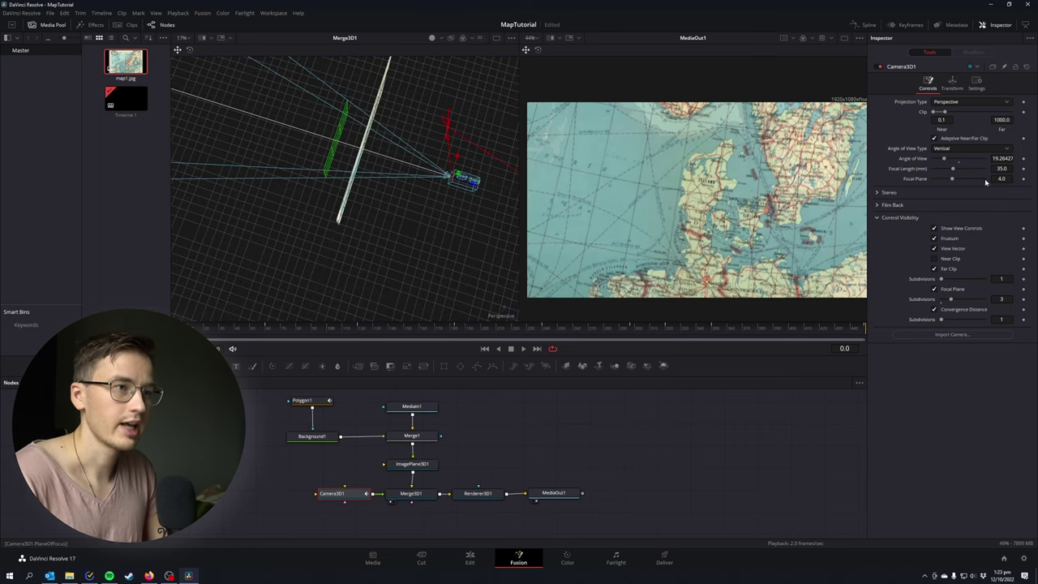
{"action": "left_click_drag", "start_coordinate": [1001, 179], "coordinate": [663, 160]}
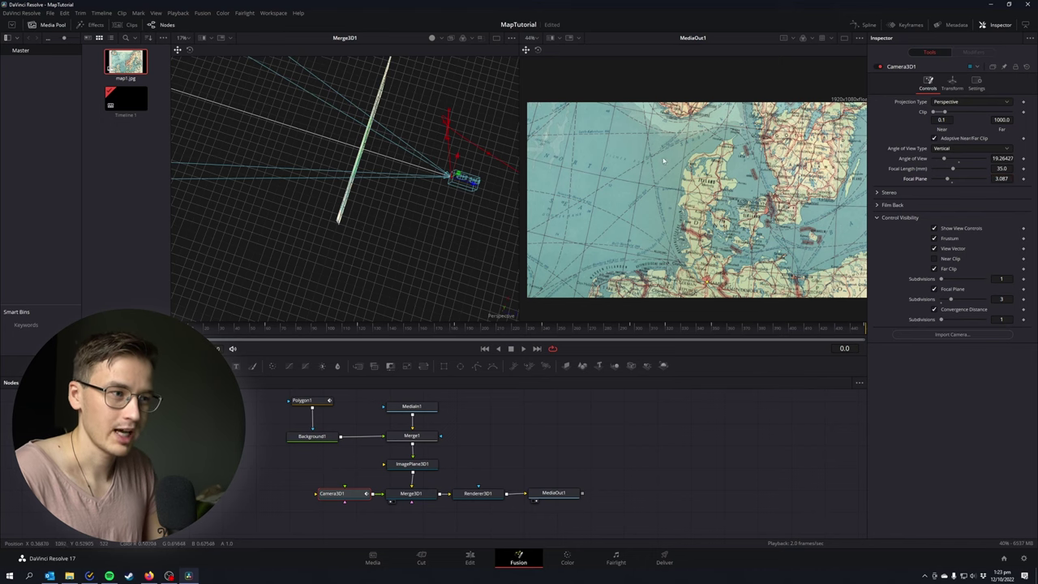
{"action": "left_click_drag", "start_coordinate": [435, 219], "coordinate": [363, 252]}
{"action": "right_click", "coordinate": [419, 247]}
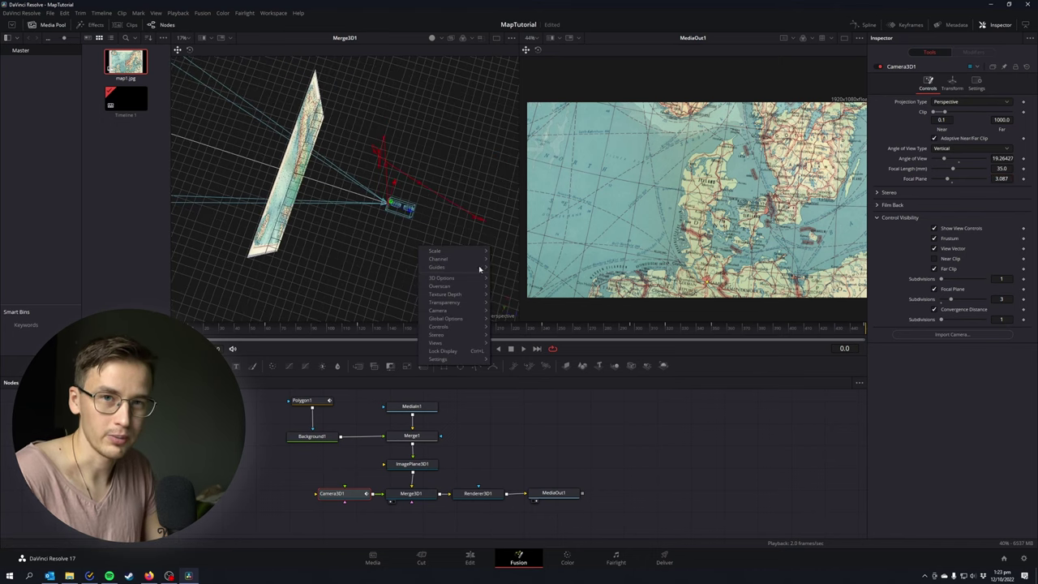
{"action": "mouse_move", "coordinate": [459, 311]}
{"action": "left_click", "coordinate": [527, 345]}
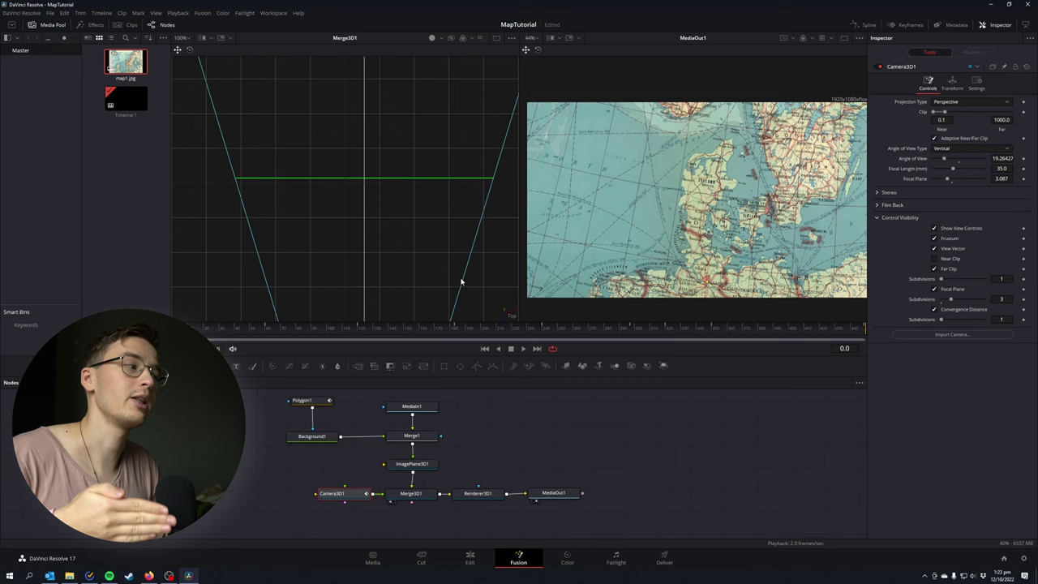
{"action": "scroll", "coordinate": [461, 281], "scroll_direction": "down", "scroll_amount": 8}
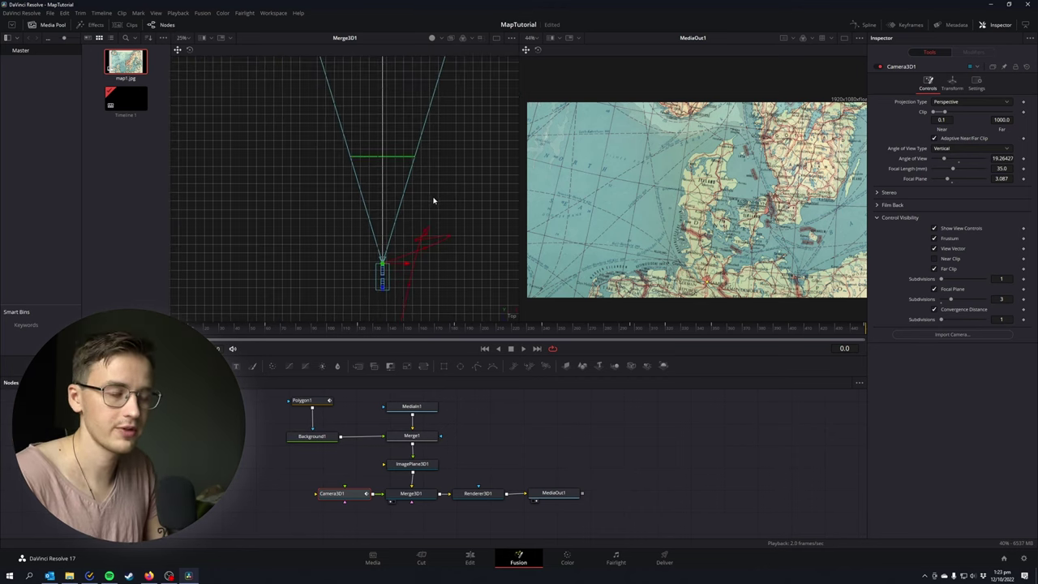
Refresh the 3D view by loading Background1 in its place and reloading Merge3D1, with the map plane and camera framed from above.
{"action": "left_click", "coordinate": [319, 439]}
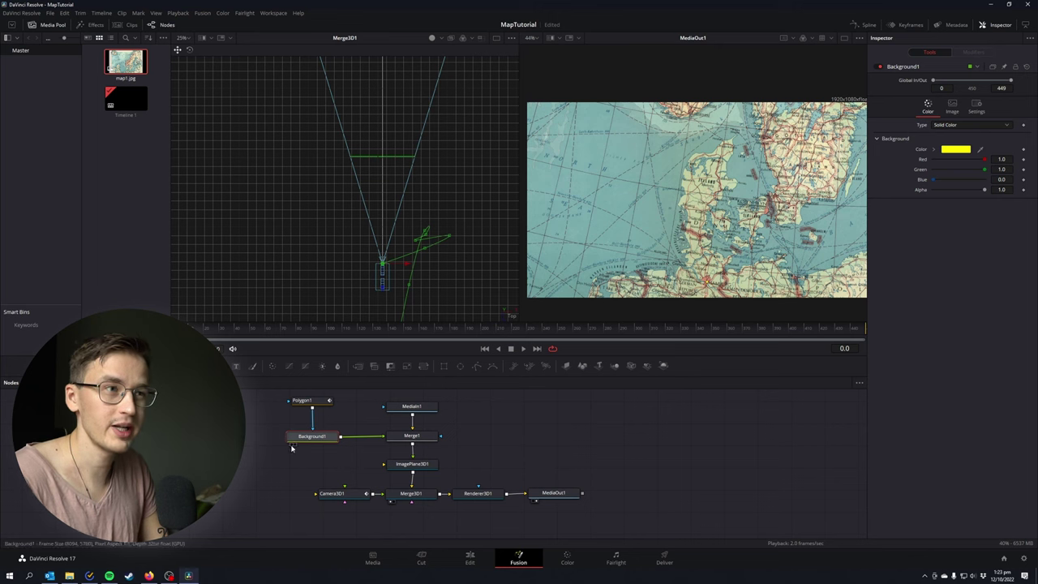
{"action": "left_click", "coordinate": [292, 447]}
{"action": "left_click", "coordinate": [401, 496]}
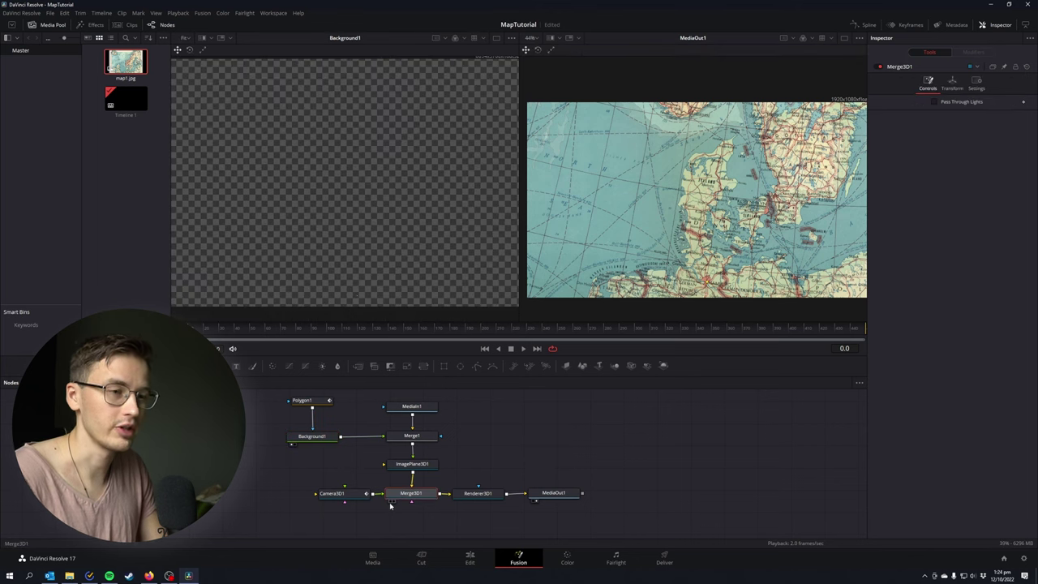
{"action": "left_click", "coordinate": [391, 502]}
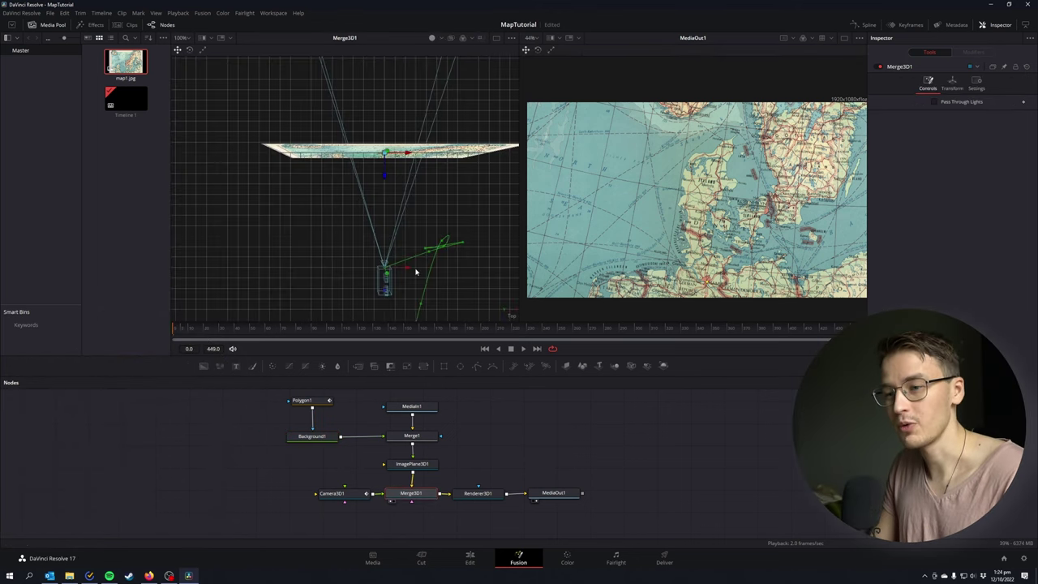
{"action": "left_click_drag", "start_coordinate": [434, 208], "coordinate": [411, 204]}
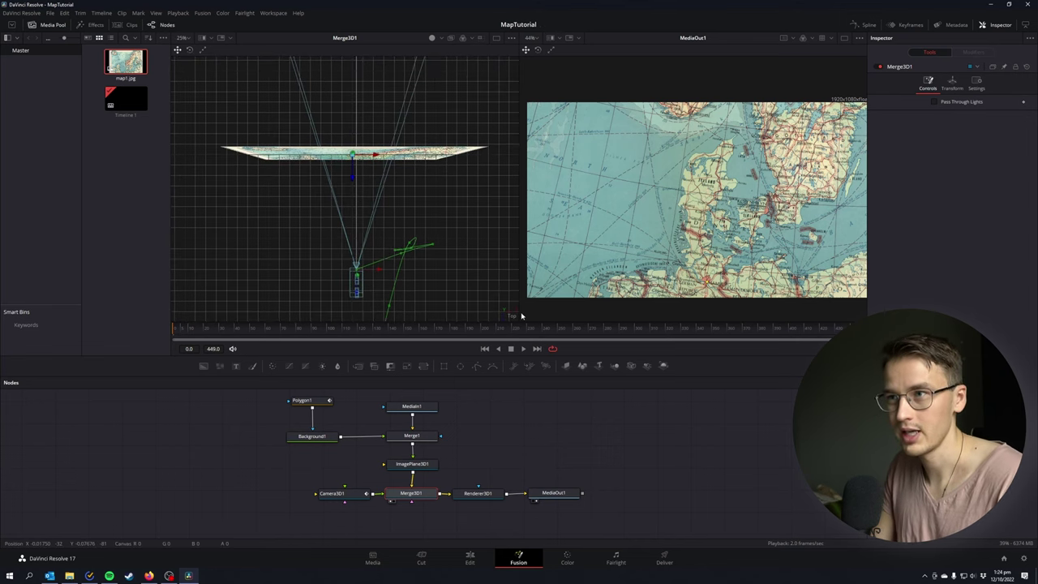
{"action": "mouse_move", "coordinate": [411, 209]}
{"action": "left_mouse_down"}
{"action": "mouse_move", "coordinate": [403, 236]}
{"action": "mouse_move", "coordinate": [408, 208]}
{"action": "left_mouse_up"}
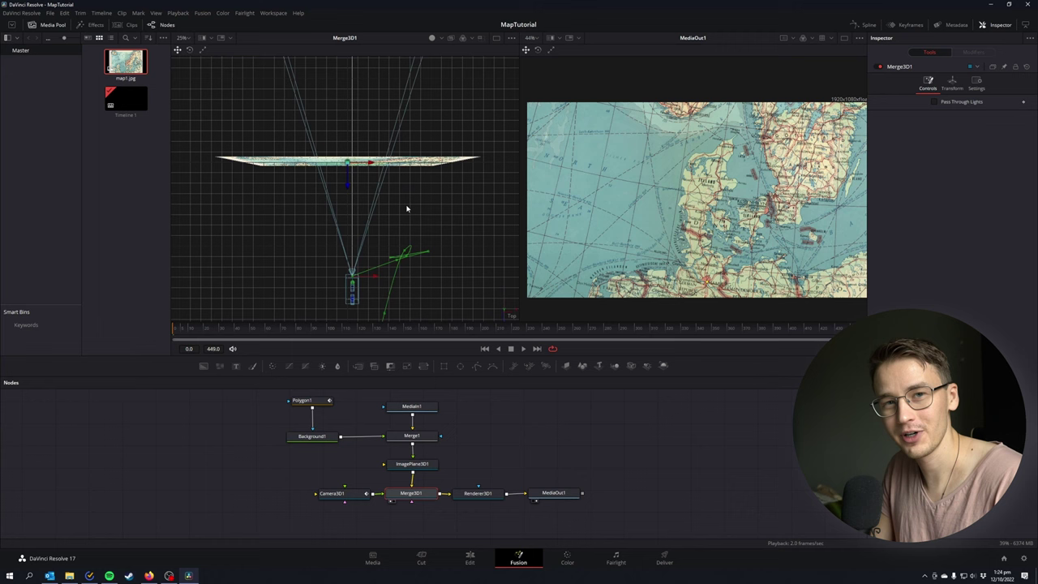
Keyframe Camera3D1's Focal Plane at frame 0 and fine-tune it to about 3.03 so it lies on the map plane.
{"action": "left_click", "coordinate": [171, 336]}
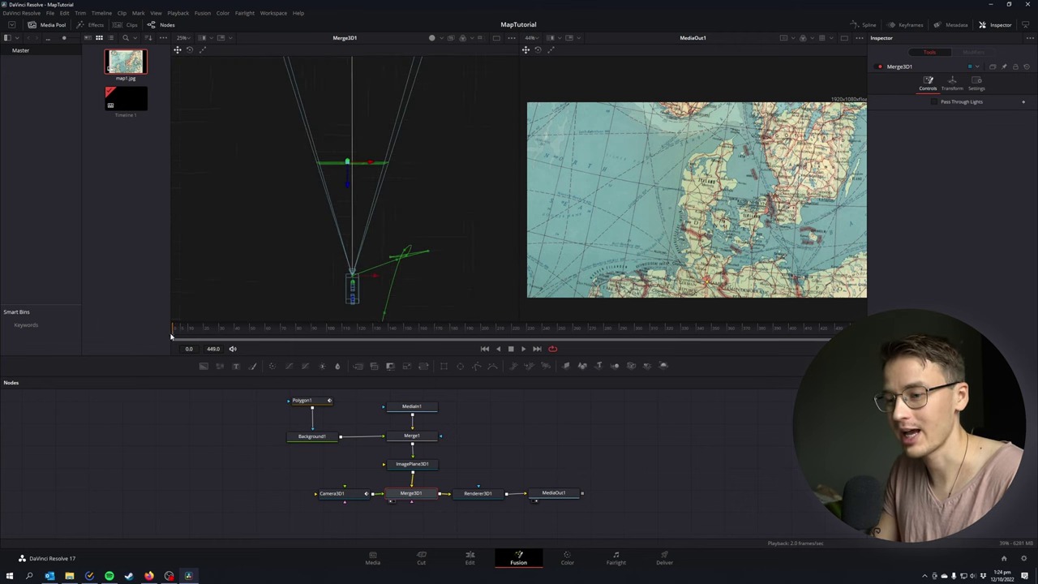
{"action": "left_click", "coordinate": [334, 493]}
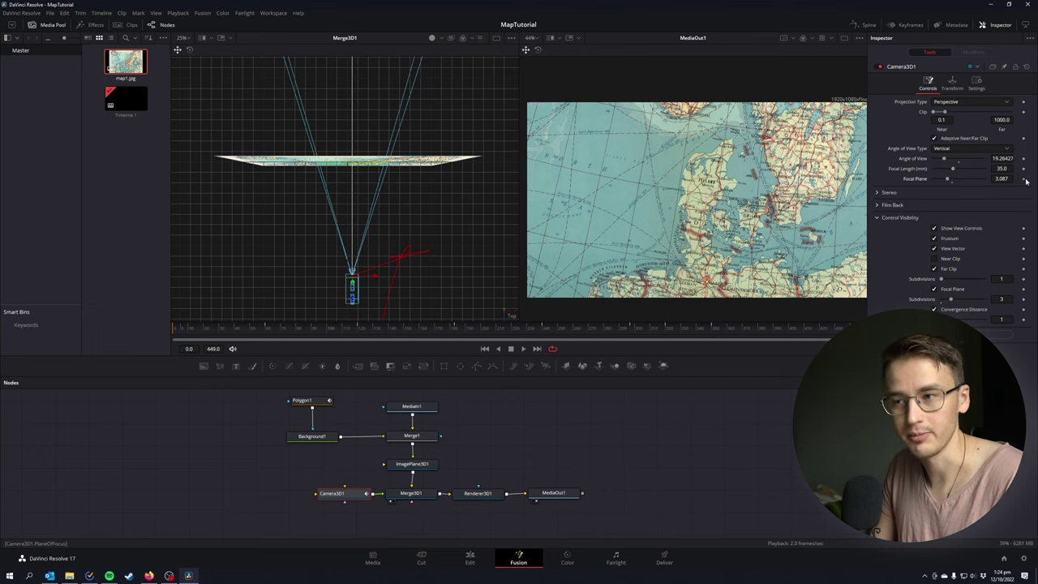
{"action": "left_click", "coordinate": [1024, 179]}
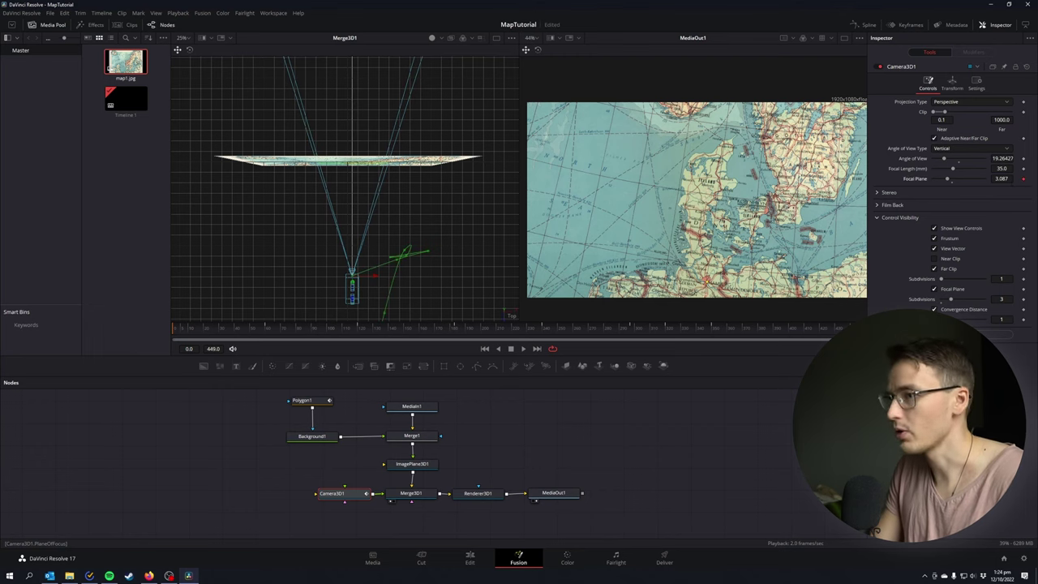
{"action": "left_click_drag", "start_coordinate": [477, 216], "coordinate": [411, 215]}
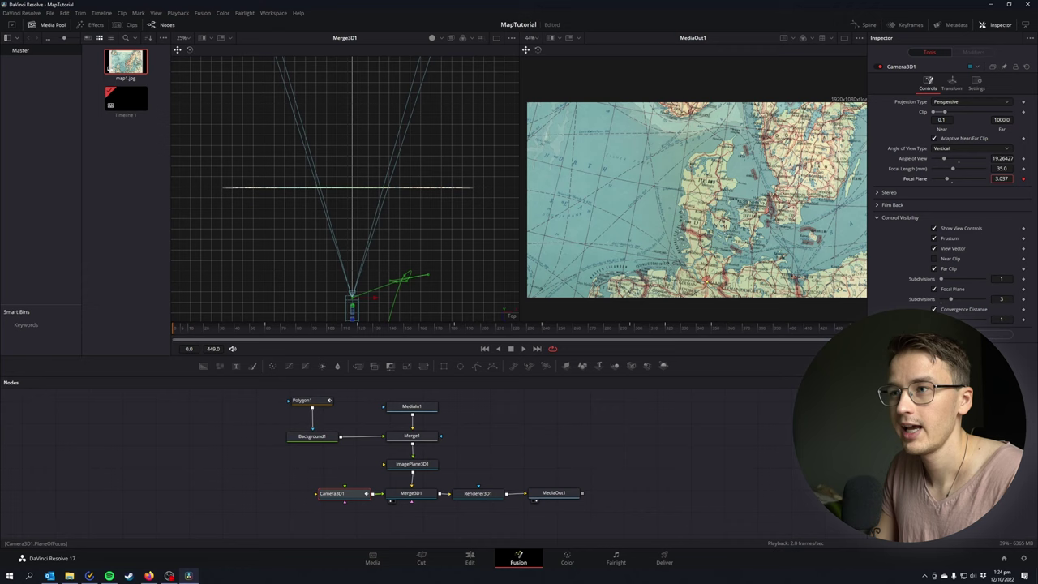
{"action": "left_click_drag", "start_coordinate": [1002, 178], "coordinate": [999, 179]}
At frame 30, keyframe Camera3D1's Focal Plane at about 2.921 on the map plane, and advance to the following camera keyframe.
{"action": "left_click", "coordinate": [221, 330]}
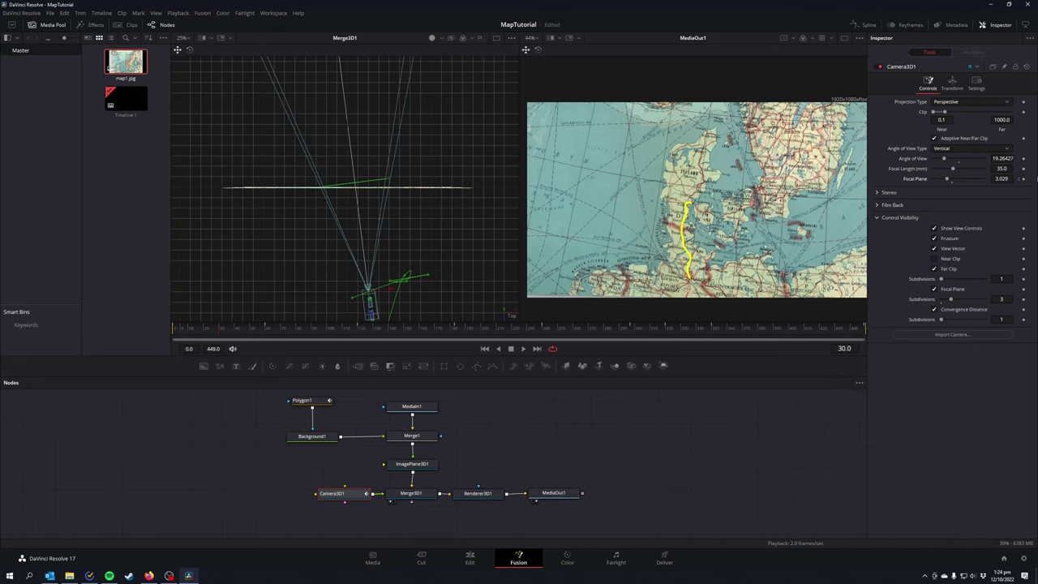
{"action": "key", "text": "p"}
{"action": "scroll", "coordinate": [381, 218], "scroll_direction": "down", "scroll_amount": 2}
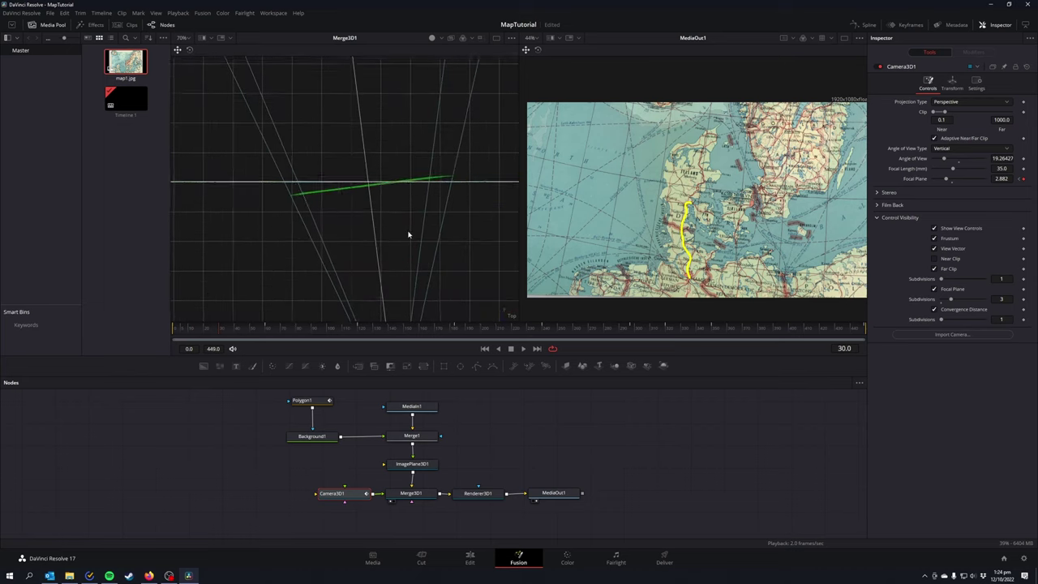
{"action": "left_click_drag", "start_coordinate": [1002, 178], "coordinate": [994, 178]}
{"action": "left_click_drag", "start_coordinate": [365, 182], "coordinate": [366, 180]}
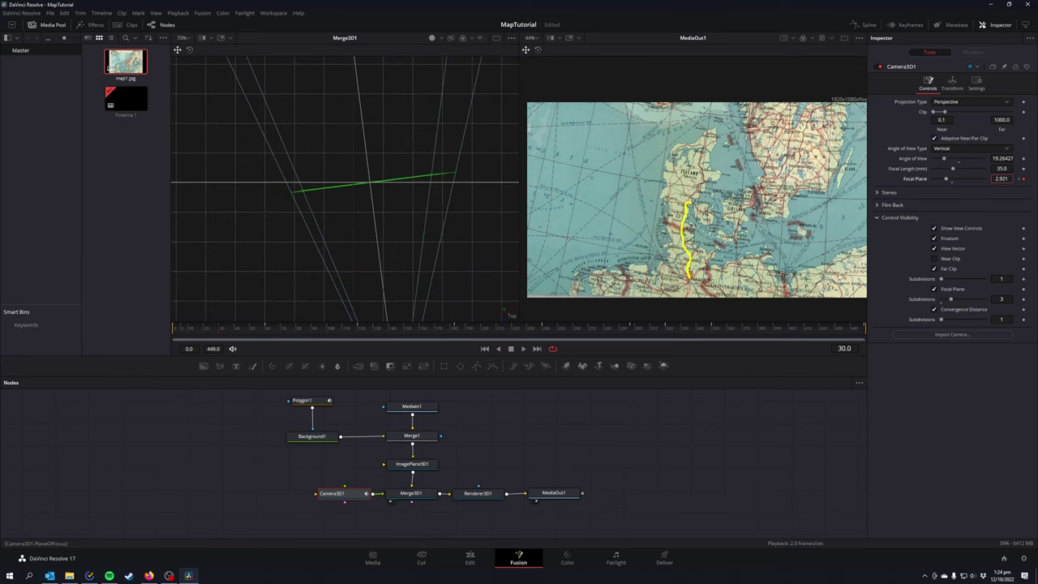
{"action": "left_click", "coordinate": [265, 331]}
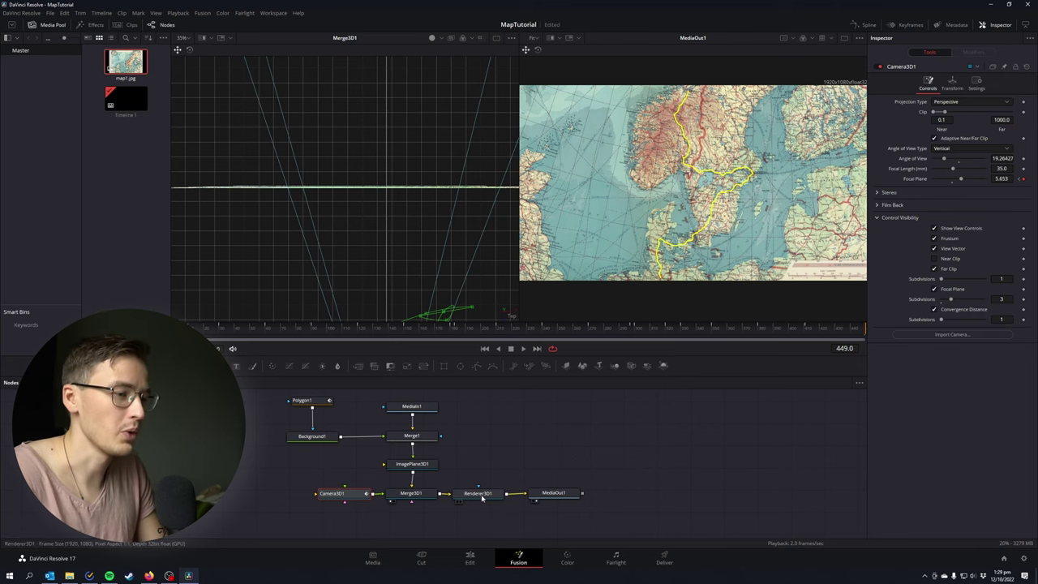
At frame 131, set Renderer3D1's Amount of DoF Blur to 0.05 and open the node's general settings.
{"action": "left_click", "coordinate": [482, 496]}
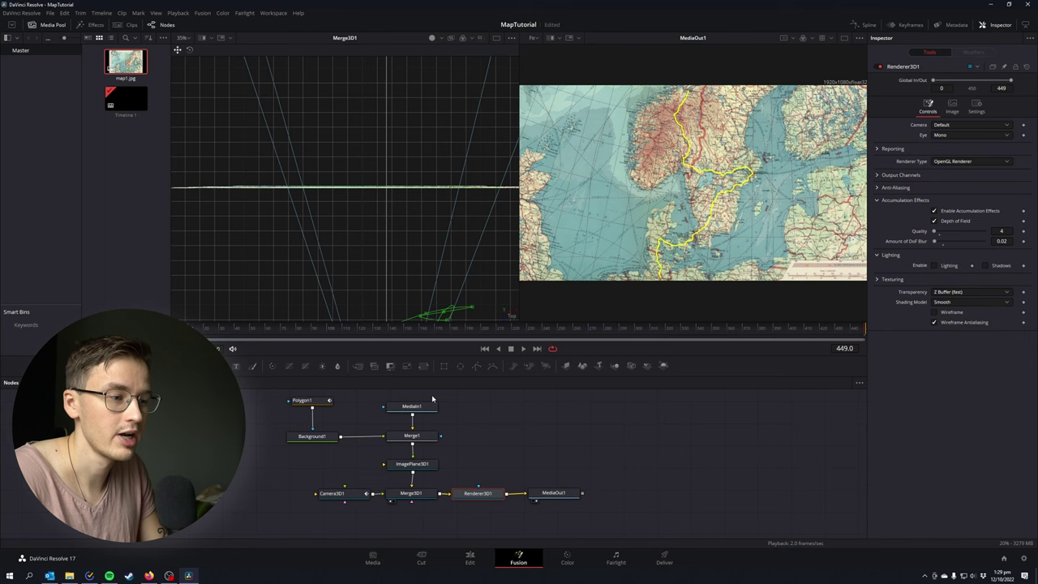
{"action": "left_click", "coordinate": [375, 332]}
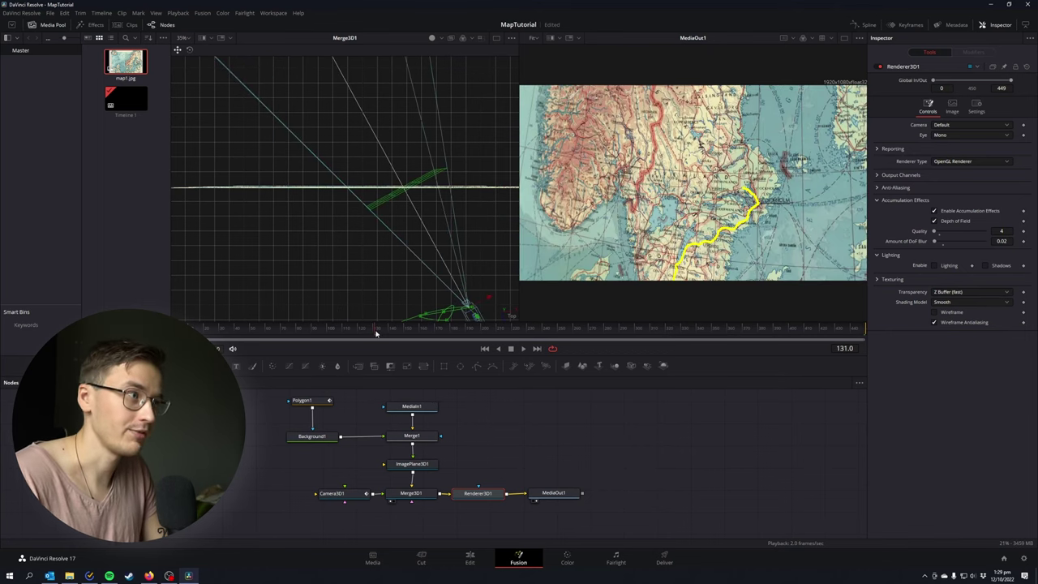
{"action": "left_click", "coordinate": [1006, 241]}
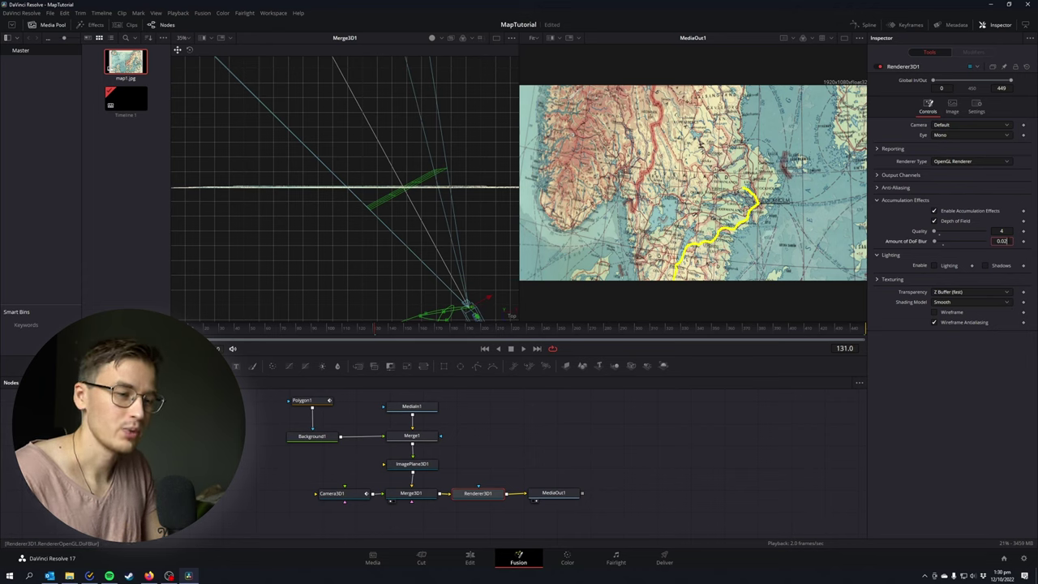
{"action": "key", "text": "Tab"}
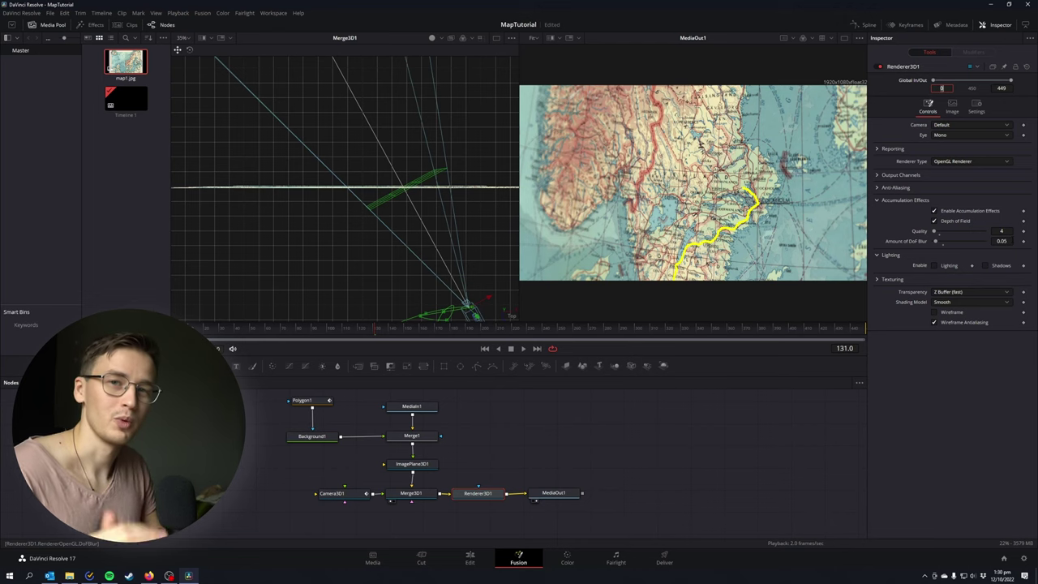
{"action": "left_click", "coordinate": [978, 108]}
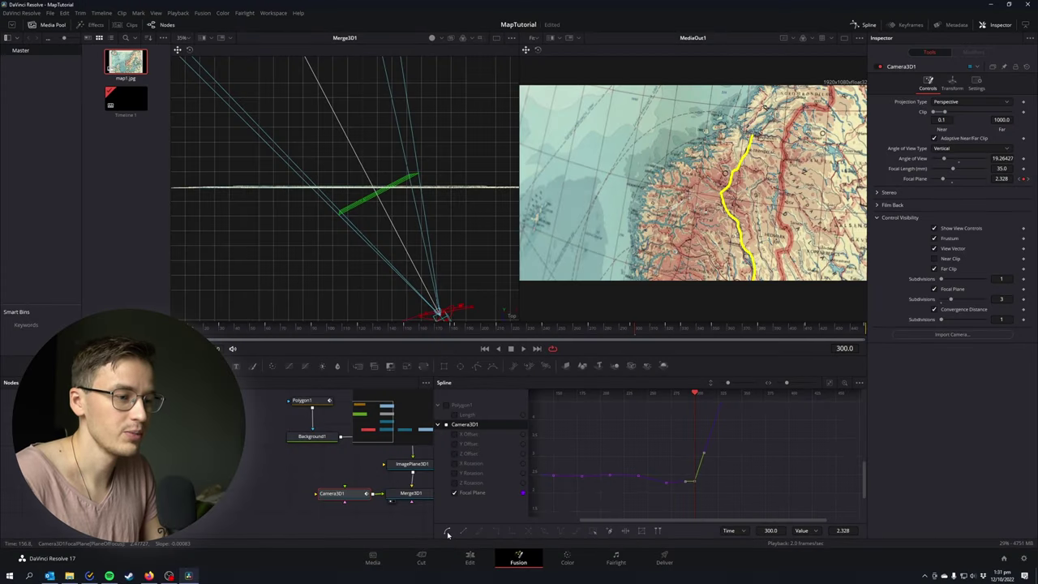
Smooth Camera3D1's Focal Plane keyframes around frame 300 in the Spline editor, and select the Polygon1 node.
{"action": "left_click", "coordinate": [448, 533]}
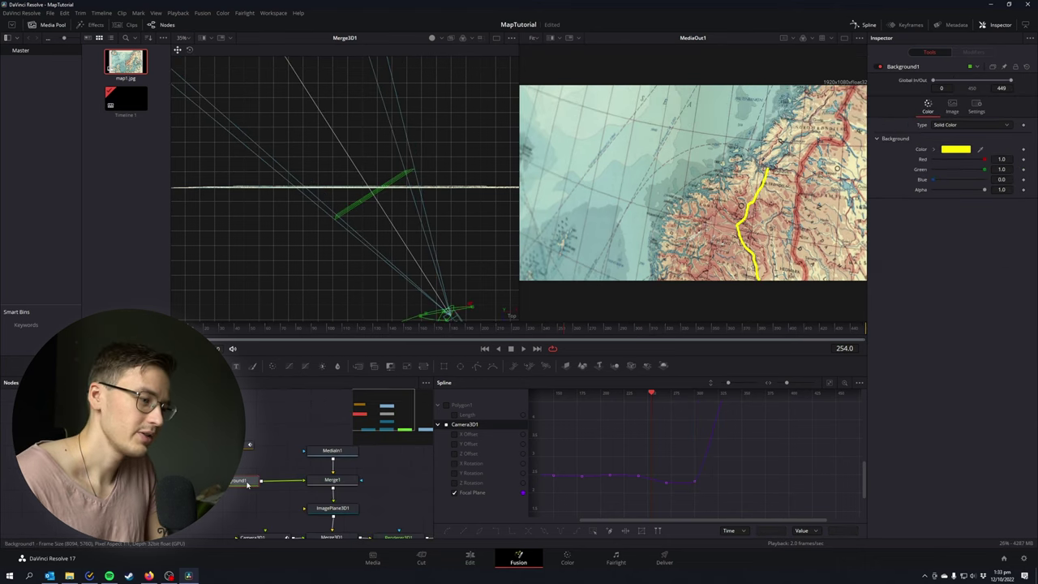
{"action": "left_click", "coordinate": [238, 444]}
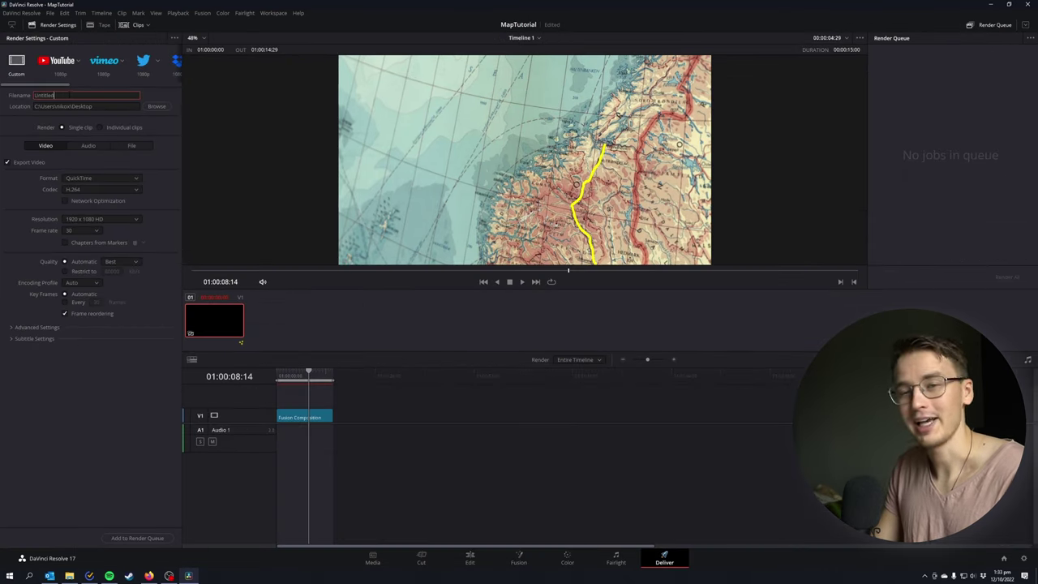
On the Deliver page, set the export format to MP4 and add the timeline to the render queue.
{"action": "left_click", "coordinate": [91, 178]}
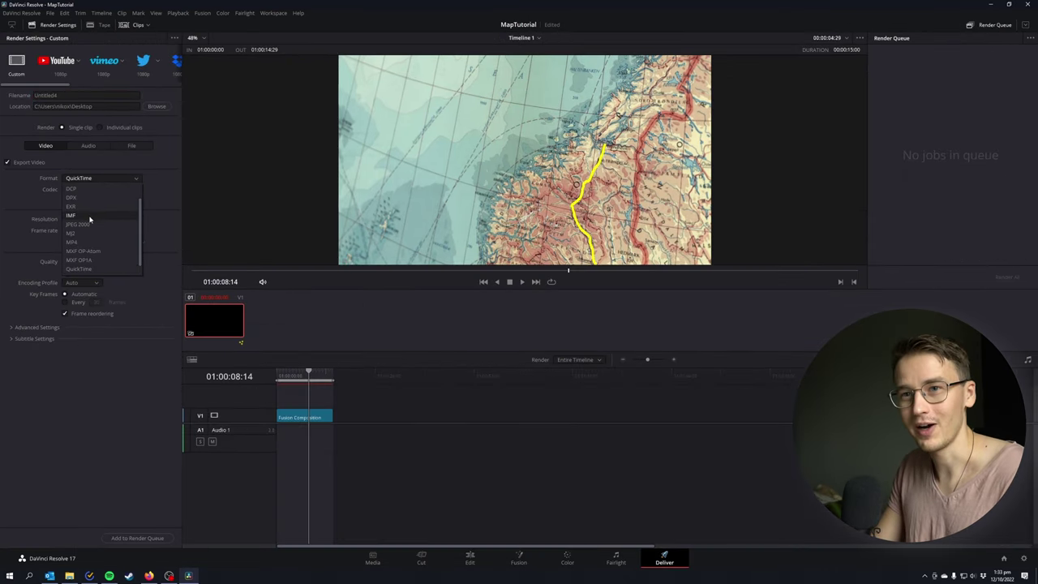
{"action": "left_click", "coordinate": [77, 242]}
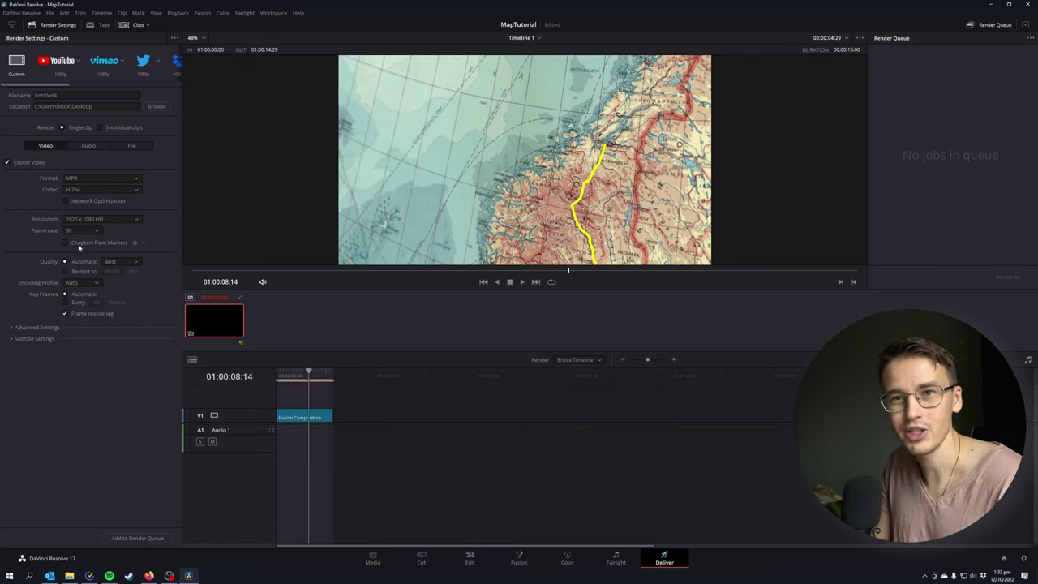
{"action": "left_click", "coordinate": [138, 537]}
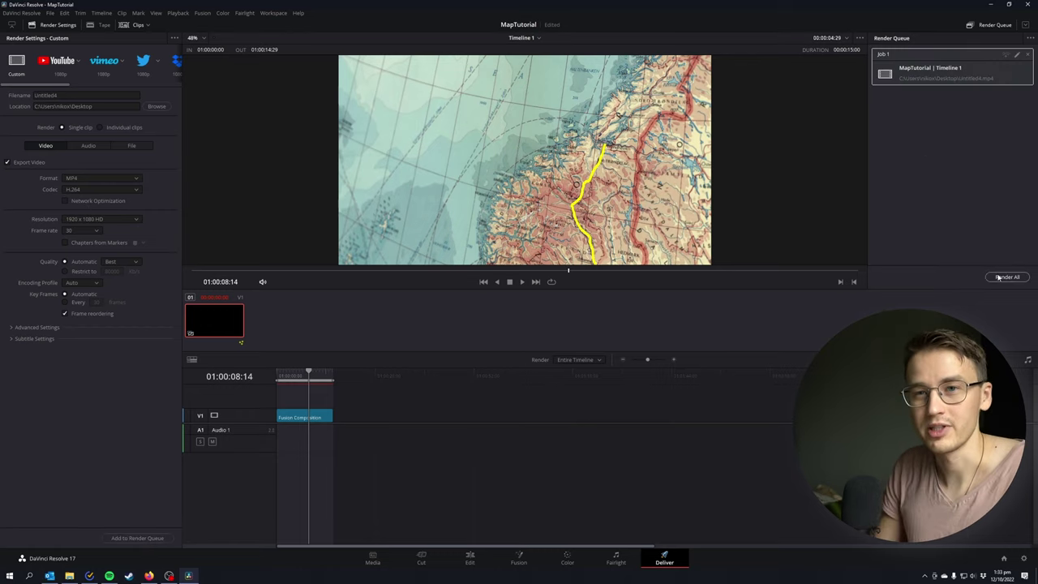